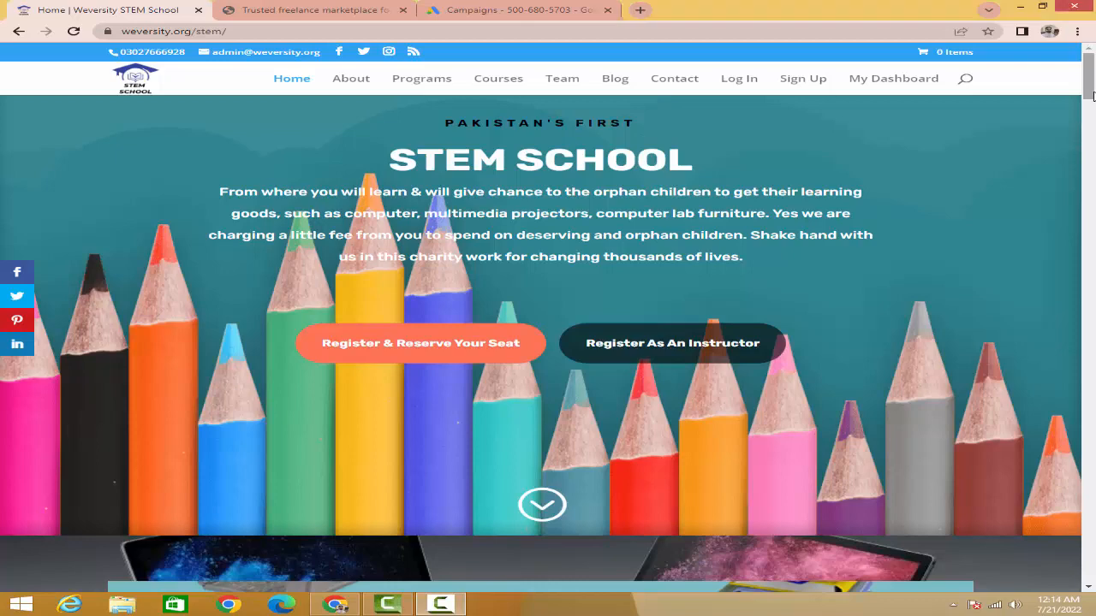
Step: Review the home pages of the Weversity STEM School site and the wejob.org freelance marketplace
{"action": "scroll", "coordinate": [1093, 120], "scroll_direction": "down", "scroll_amount": 1}
{"action": "scroll", "coordinate": [1094, 120], "scroll_direction": "down", "scroll_amount": 8}
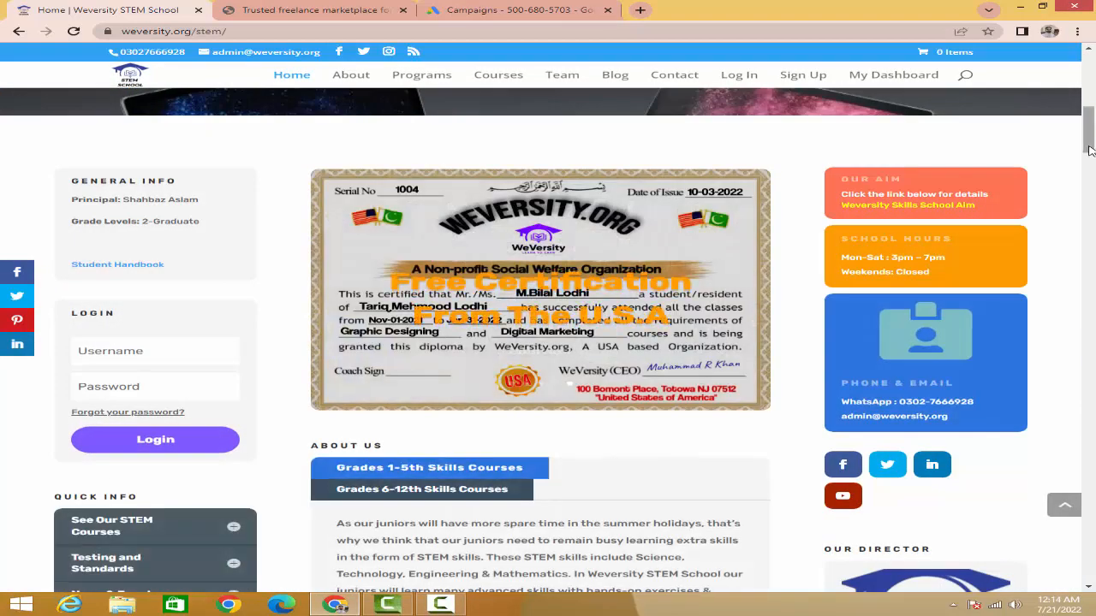
{"action": "mouse_move", "coordinate": [1088, 151]}
{"action": "left_mouse_down"}
{"action": "mouse_move", "coordinate": [1092, 171]}
{"action": "mouse_move", "coordinate": [1090, 81]}
{"action": "left_mouse_up"}
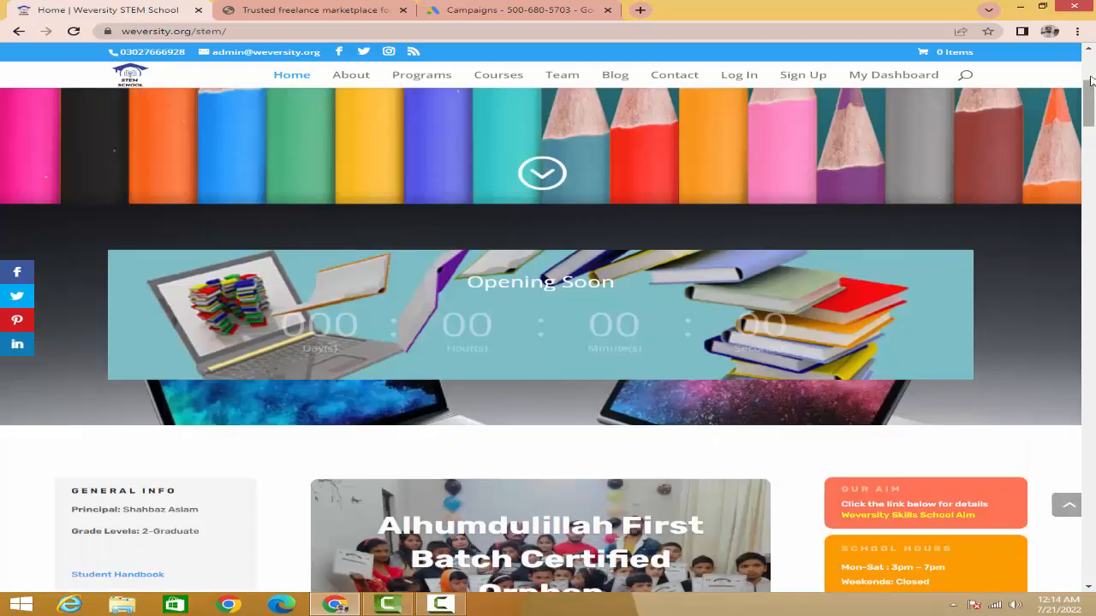
{"action": "left_click", "coordinate": [332, 12]}
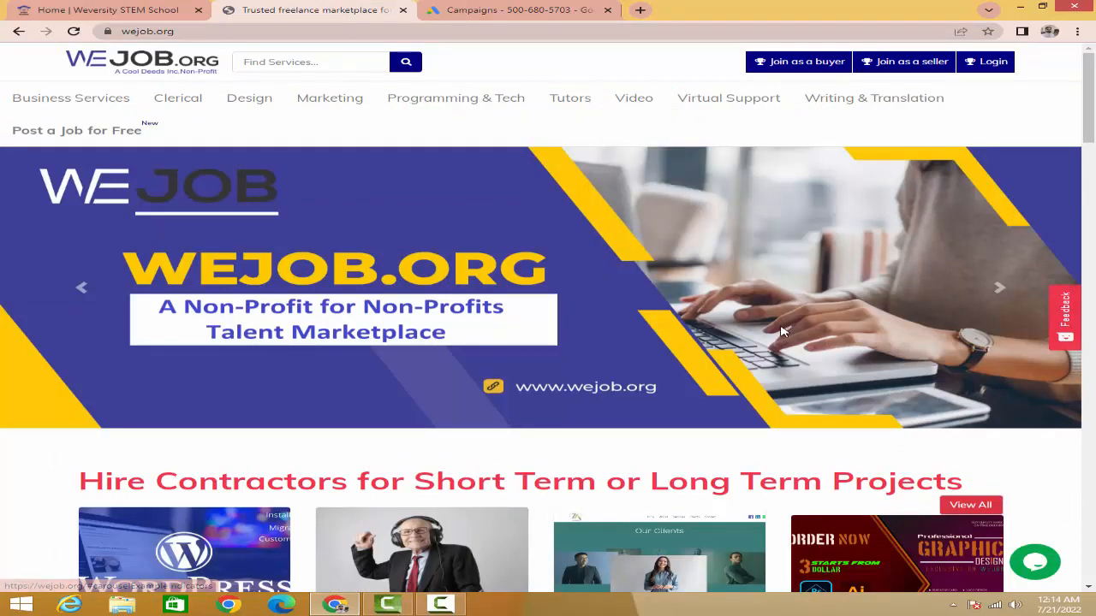
{"action": "scroll", "coordinate": [781, 331], "scroll_direction": "down", "scroll_amount": 2}
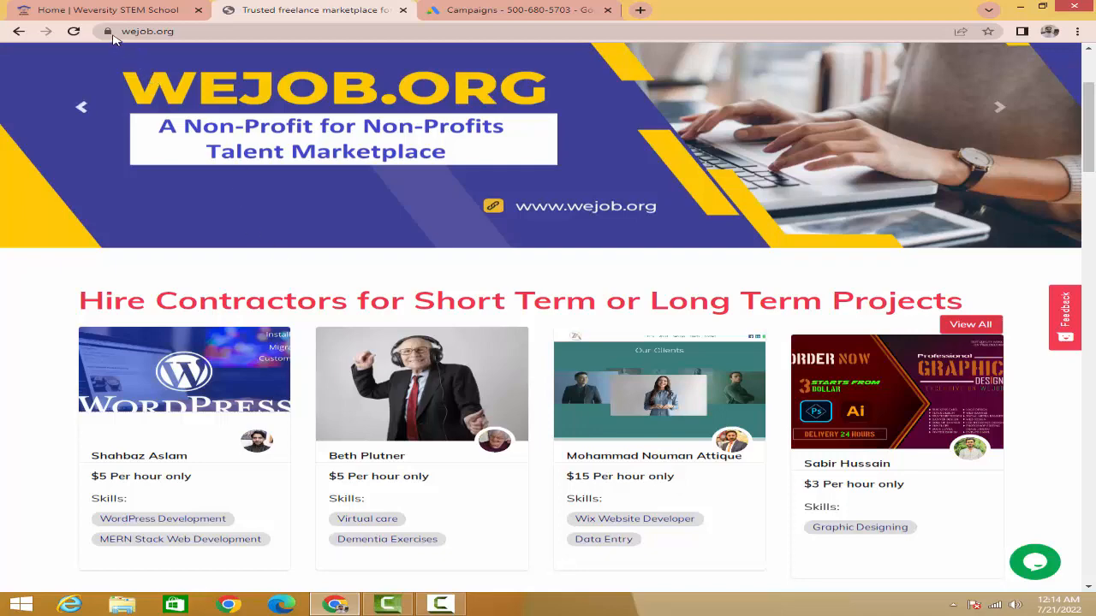
{"action": "left_click", "coordinate": [89, 17]}
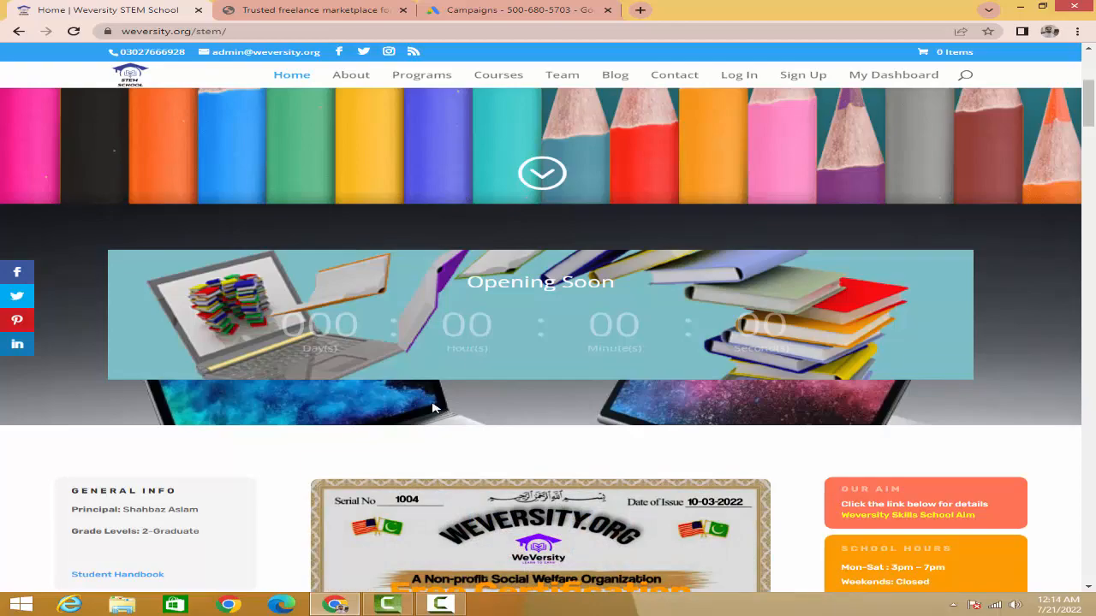
{"action": "scroll", "coordinate": [458, 443], "scroll_direction": "down", "scroll_amount": 5}
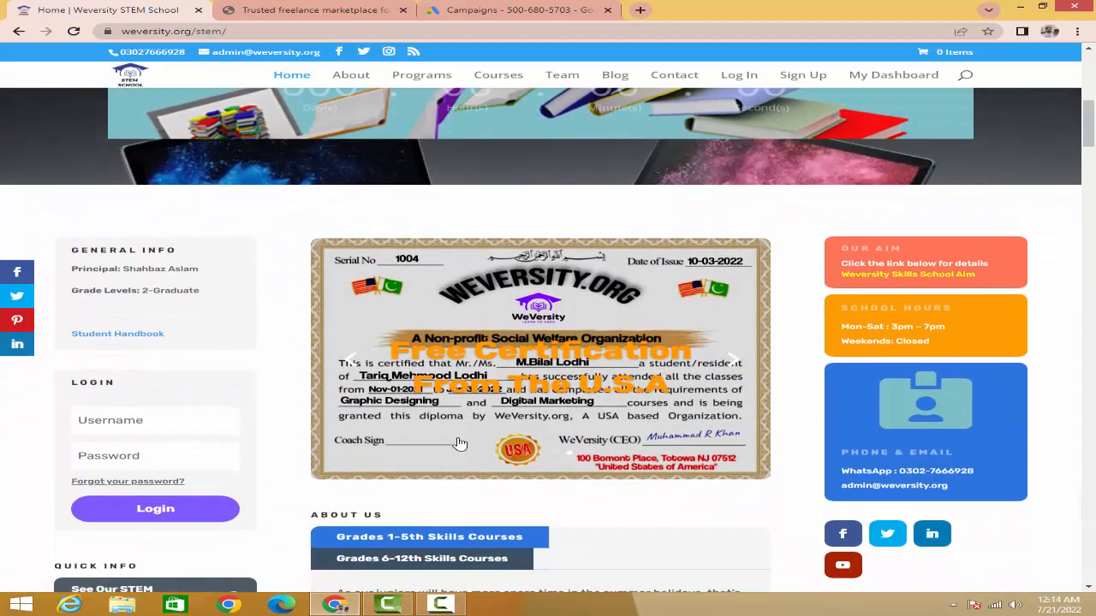
{"action": "scroll", "coordinate": [458, 443], "scroll_direction": "down", "scroll_amount": 1}
{"action": "scroll", "coordinate": [320, 157], "scroll_direction": "up", "scroll_amount": 5}
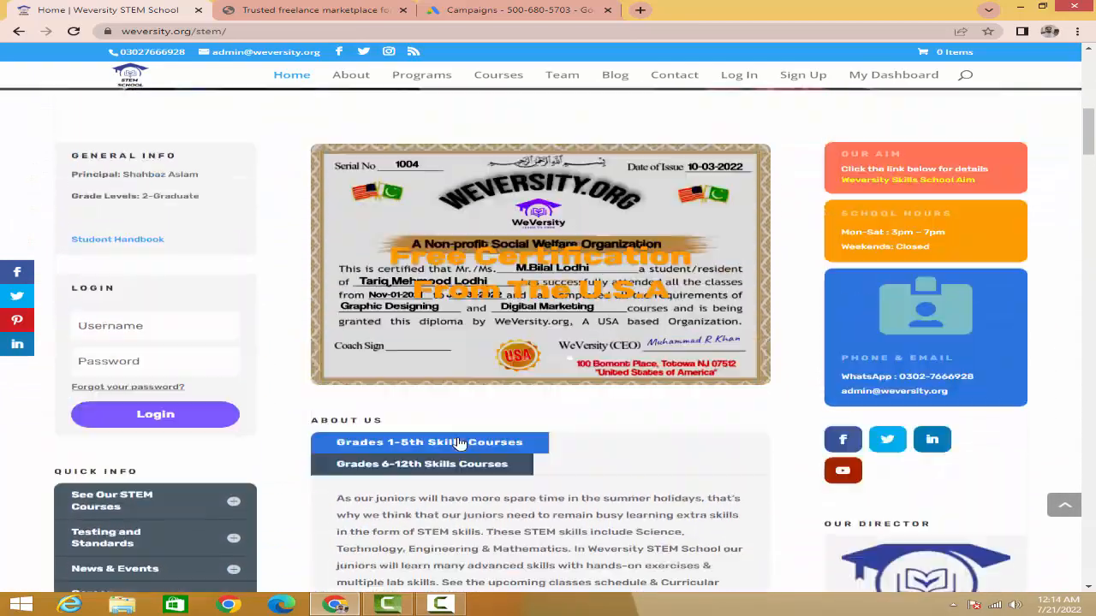
{"action": "left_click", "coordinate": [296, 15]}
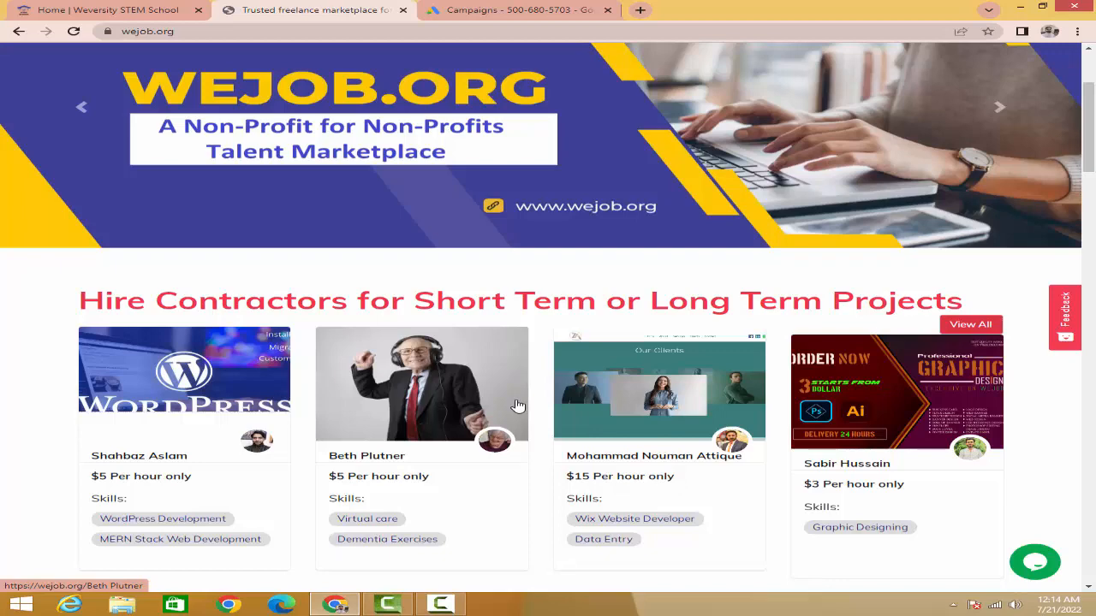
{"action": "left_click", "coordinate": [77, 19]}
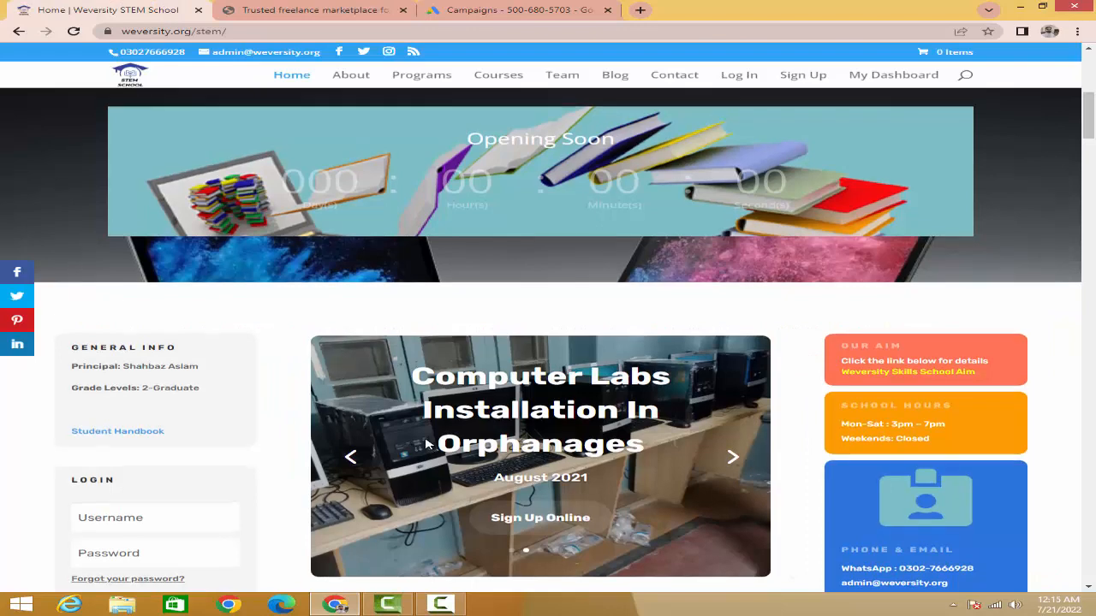
{"action": "scroll", "coordinate": [426, 443], "scroll_direction": "up", "scroll_amount": 5}
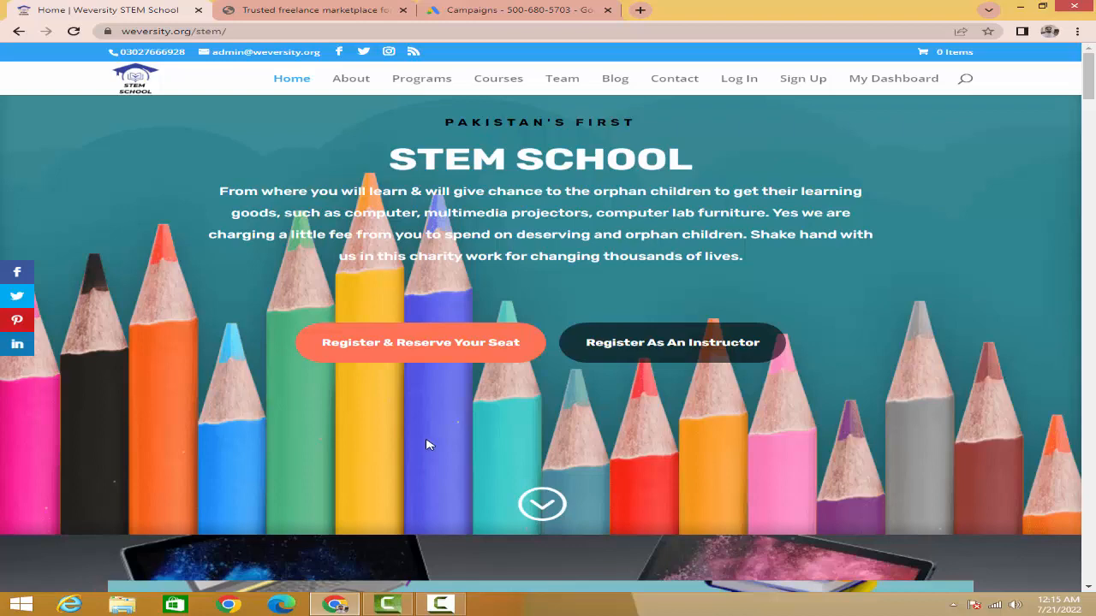
Step: Switch to the Google Ads campaigns page and view the options for creating a campaign
{"action": "left_click", "coordinate": [486, 12]}
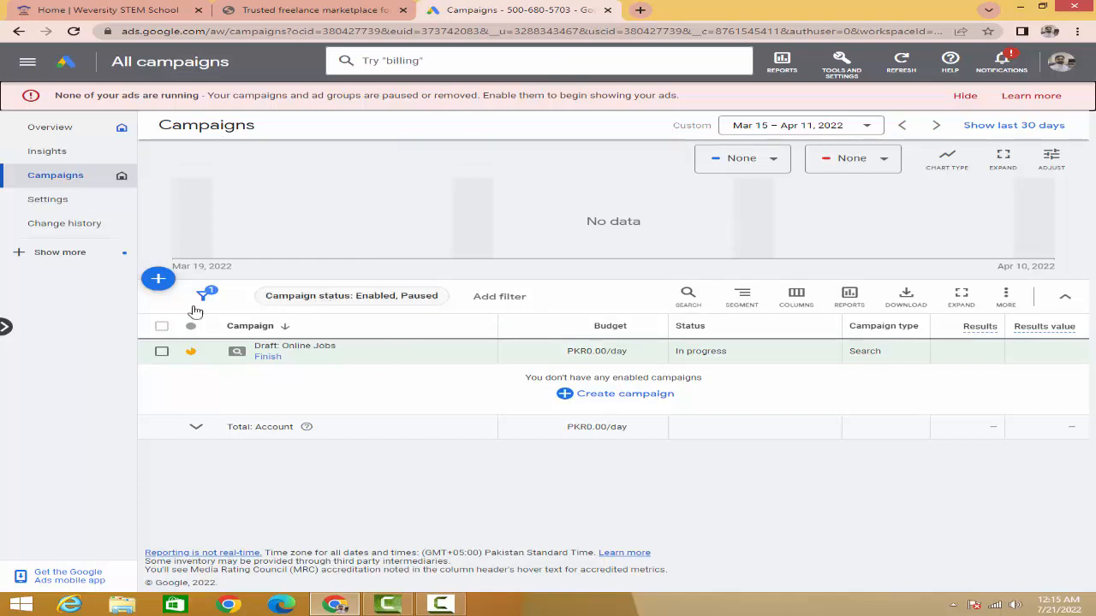
{"action": "left_click", "coordinate": [158, 282]}
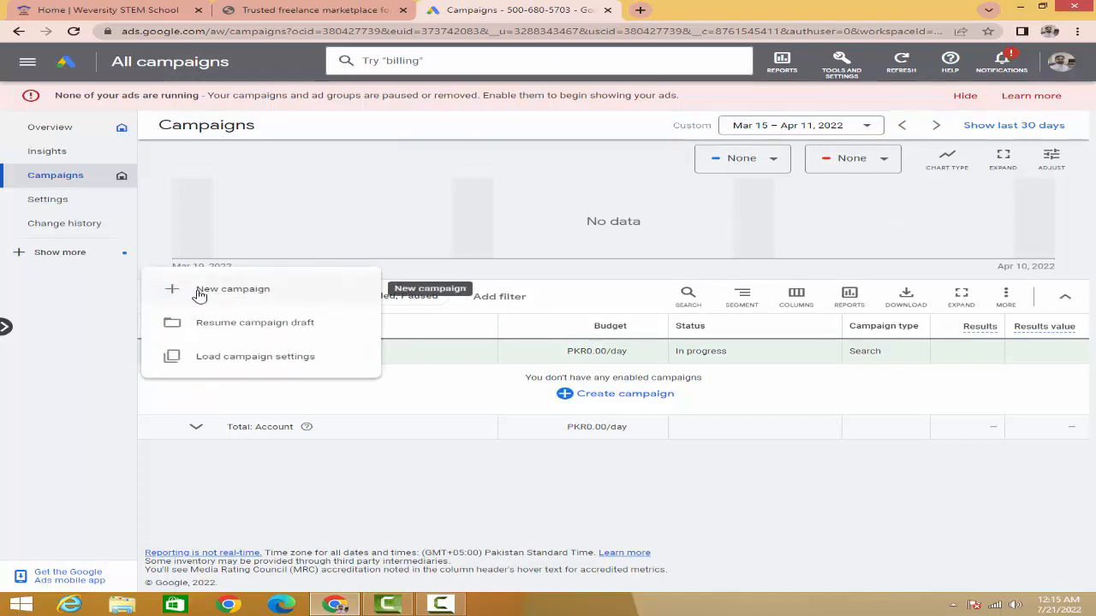
{"action": "left_click", "coordinate": [532, 461]}
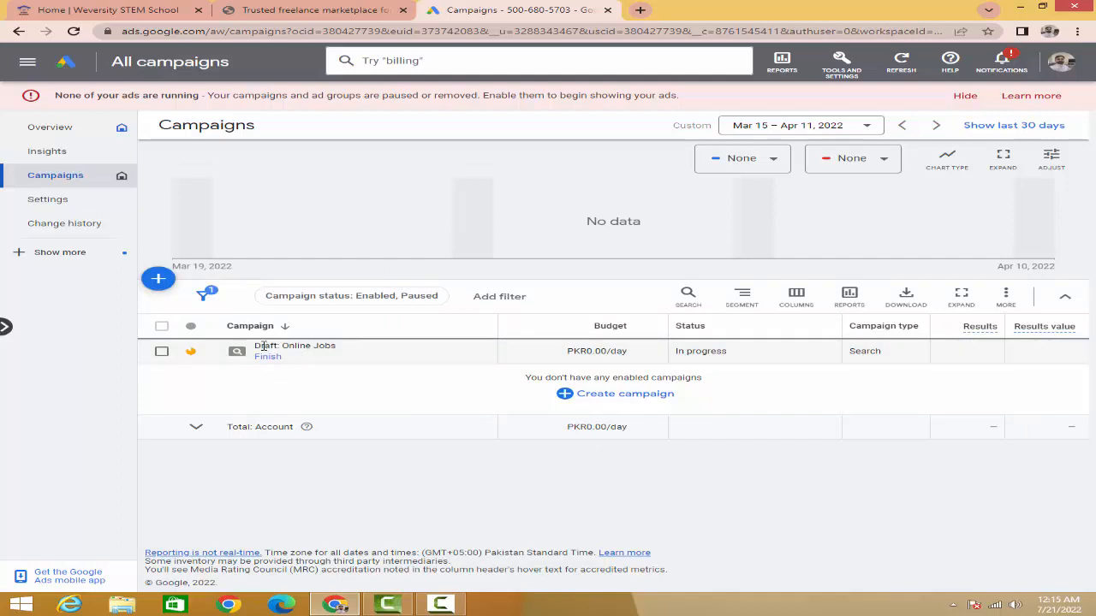
Step: Resume the unfinished Online Jobs campaign draft and dismiss the satisfaction survey
{"action": "left_click_drag", "start_coordinate": [255, 346], "coordinate": [338, 353]}
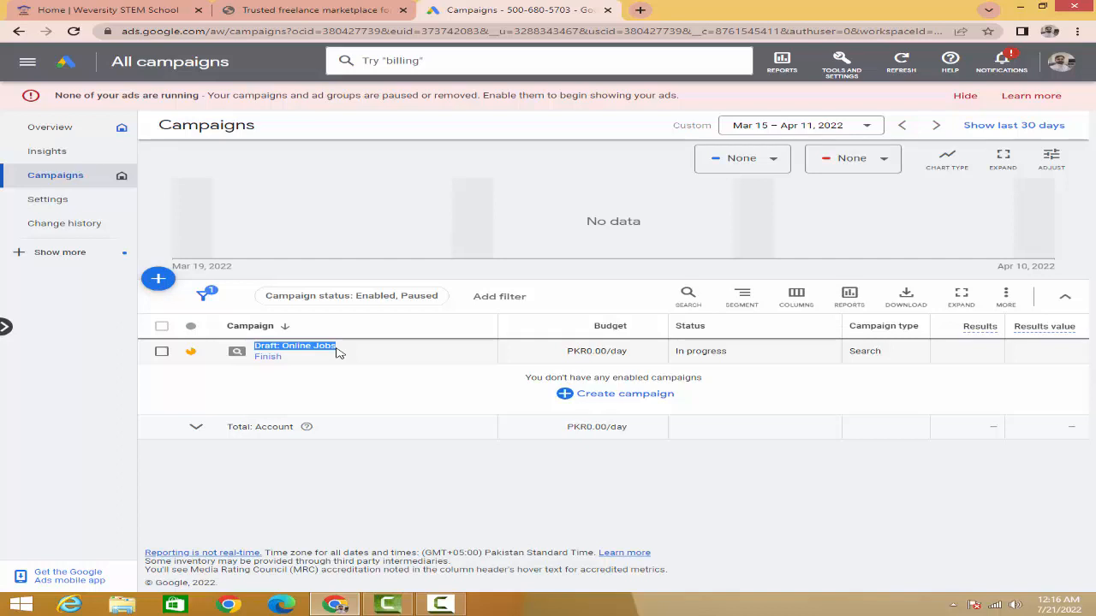
{"action": "left_click", "coordinate": [272, 363]}
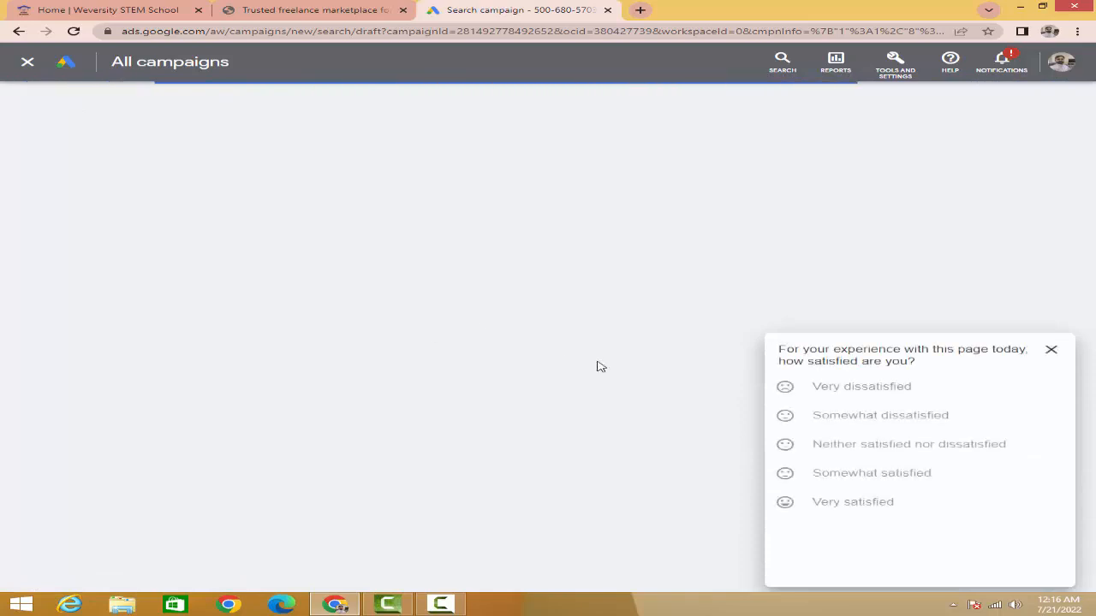
{"action": "left_click", "coordinate": [1051, 349]}
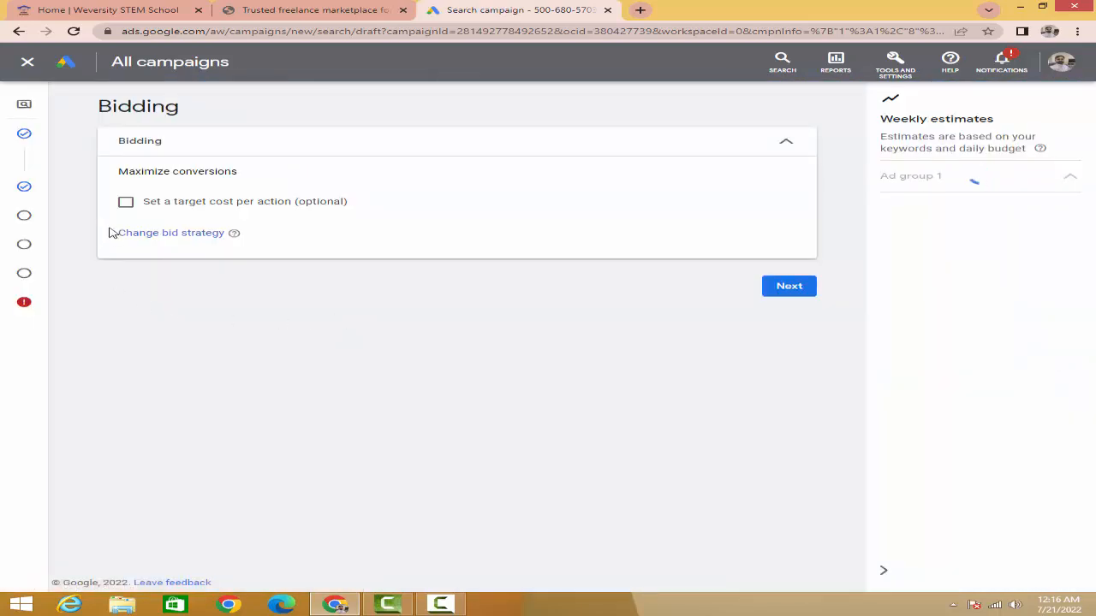
Step: Open the draft's campaign settings at the languages section and expand the additional settings
{"action": "mouse_move", "coordinate": [21, 217]}
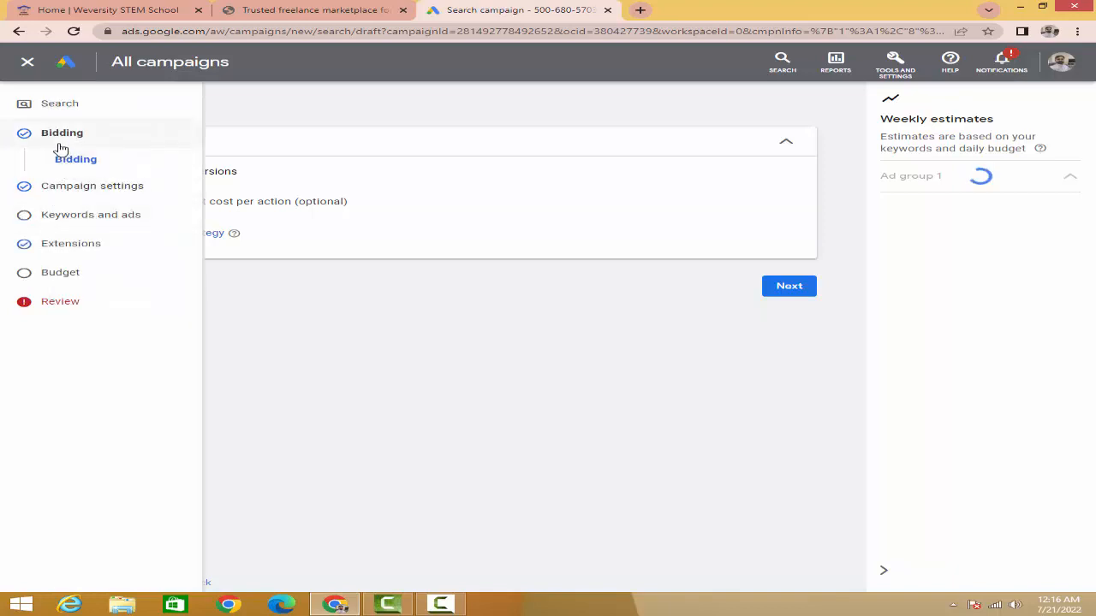
{"action": "left_click", "coordinate": [69, 186]}
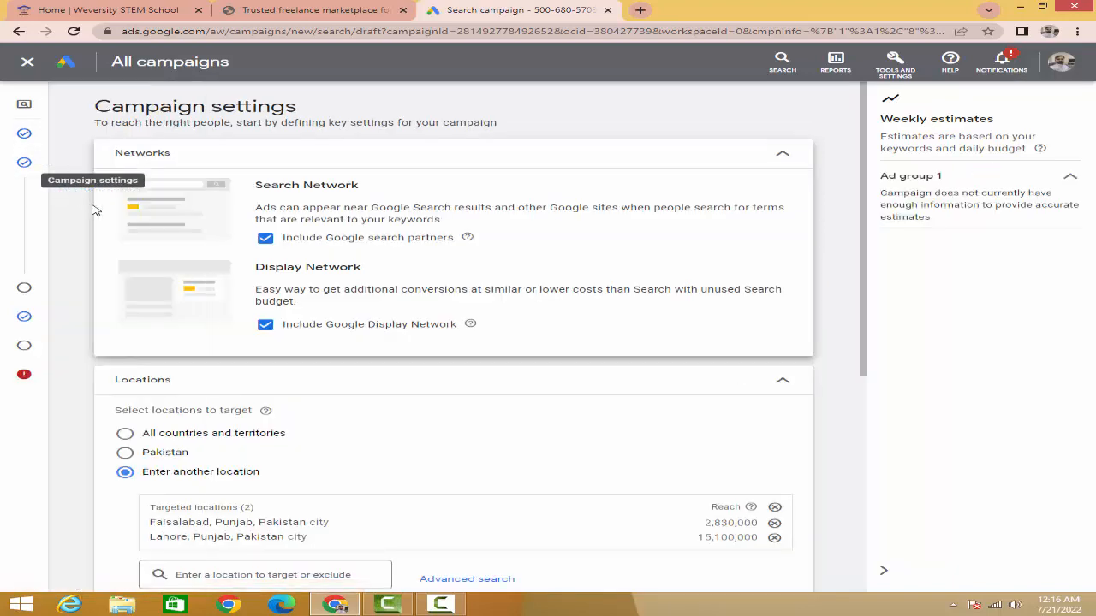
{"action": "mouse_move", "coordinate": [46, 140]}
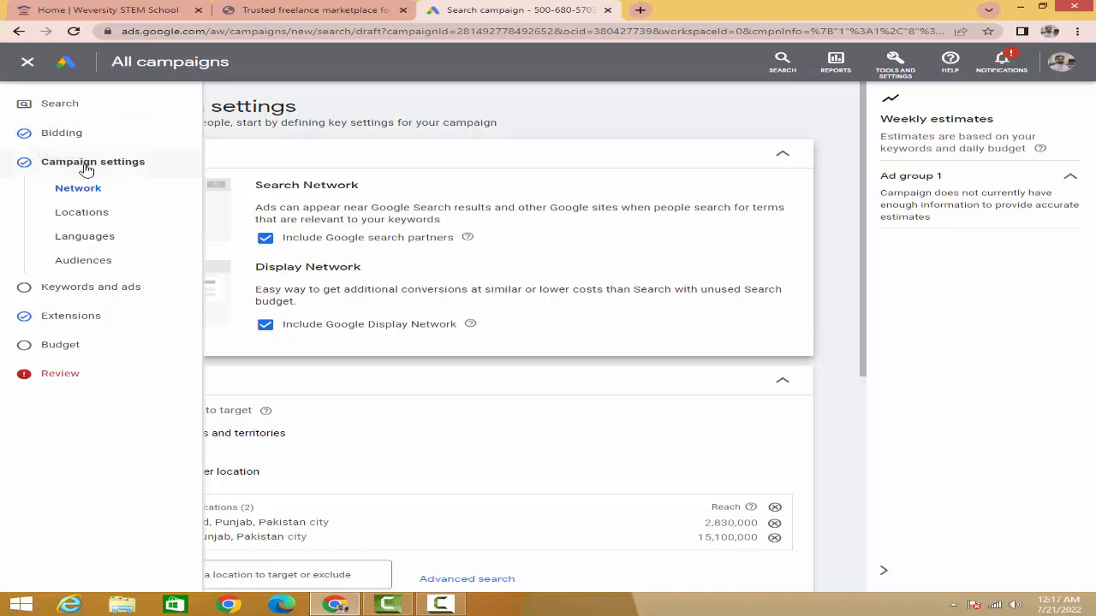
{"action": "left_click", "coordinate": [107, 248]}
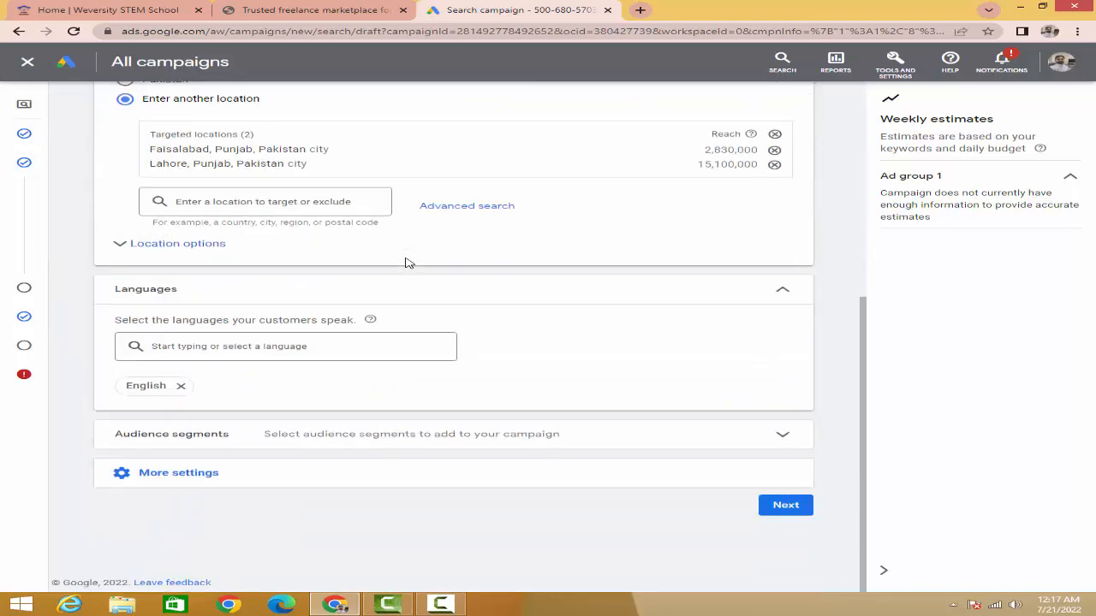
{"action": "left_click", "coordinate": [180, 472]}
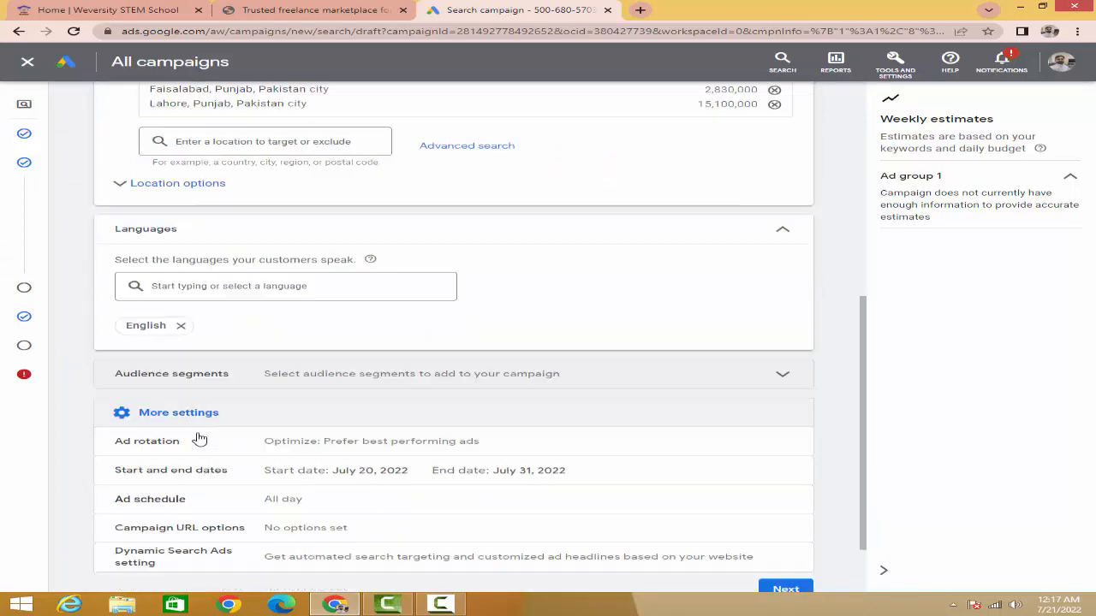
Step: Review the campaign's additional, language, location and network settings and the list of remaining setup stages
{"action": "scroll", "coordinate": [199, 439], "scroll_direction": "down", "scroll_amount": 1}
{"action": "scroll", "coordinate": [210, 384], "scroll_direction": "up", "scroll_amount": 2}
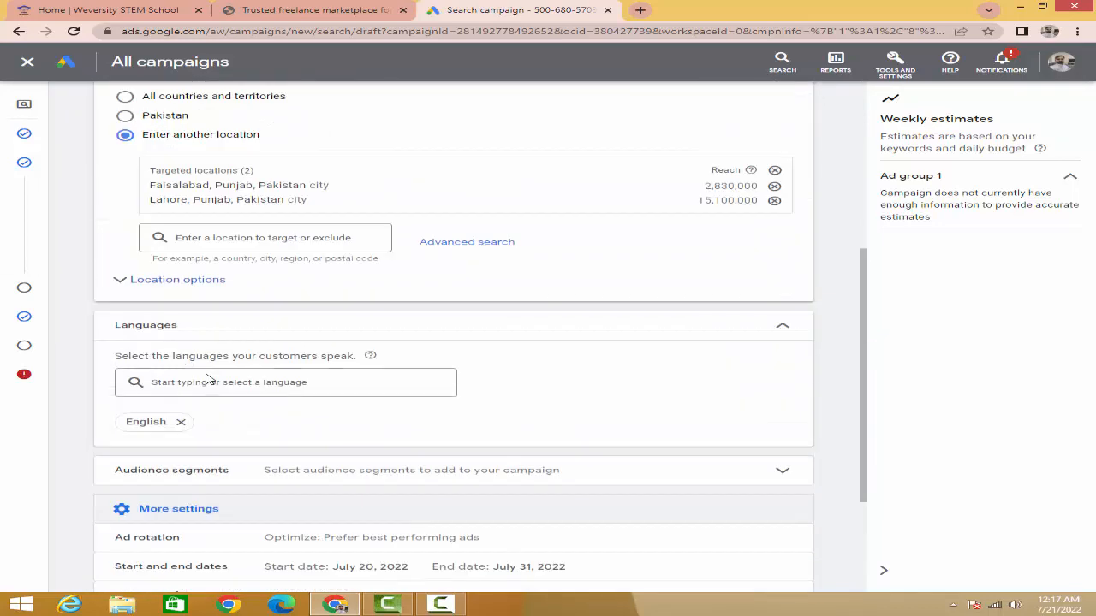
{"action": "scroll", "coordinate": [208, 379], "scroll_direction": "up", "scroll_amount": 2}
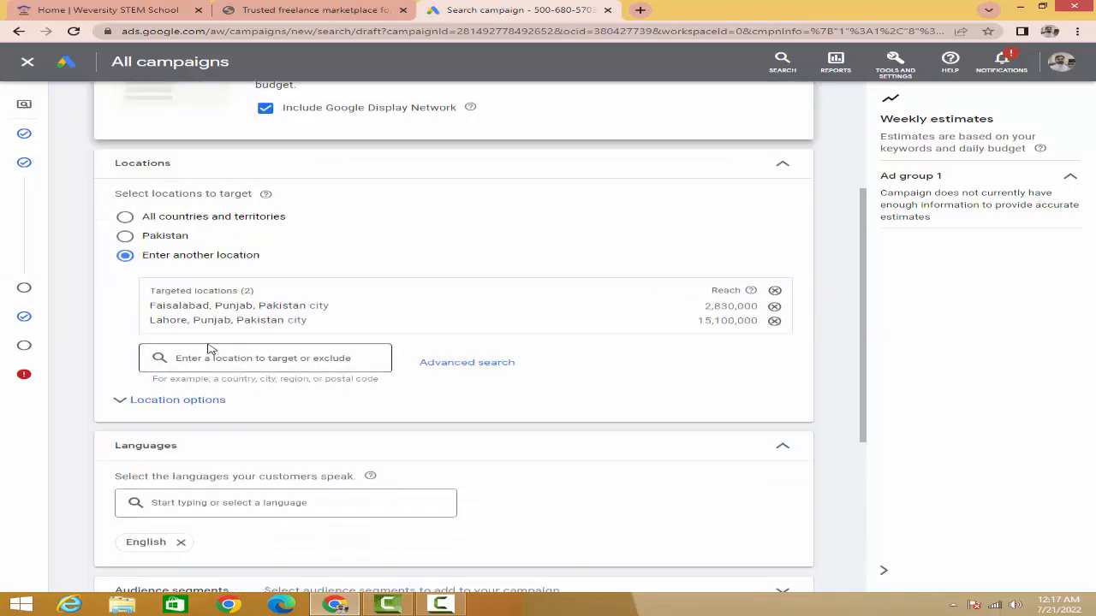
{"action": "scroll", "coordinate": [208, 347], "scroll_direction": "up", "scroll_amount": 1}
{"action": "scroll", "coordinate": [208, 347], "scroll_direction": "up", "scroll_amount": 3}
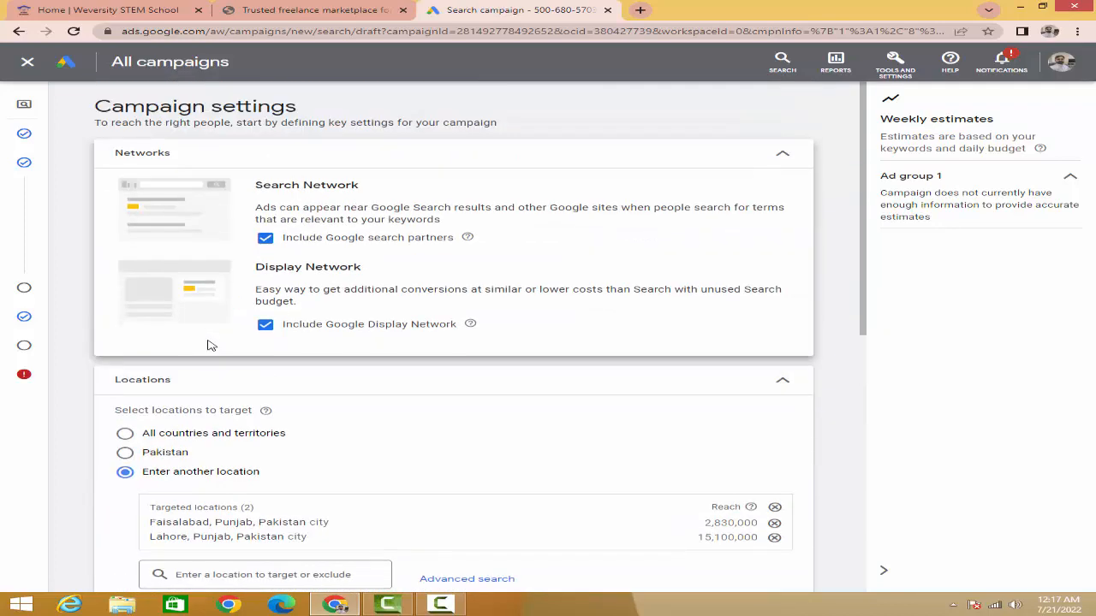
{"action": "mouse_move", "coordinate": [24, 180]}
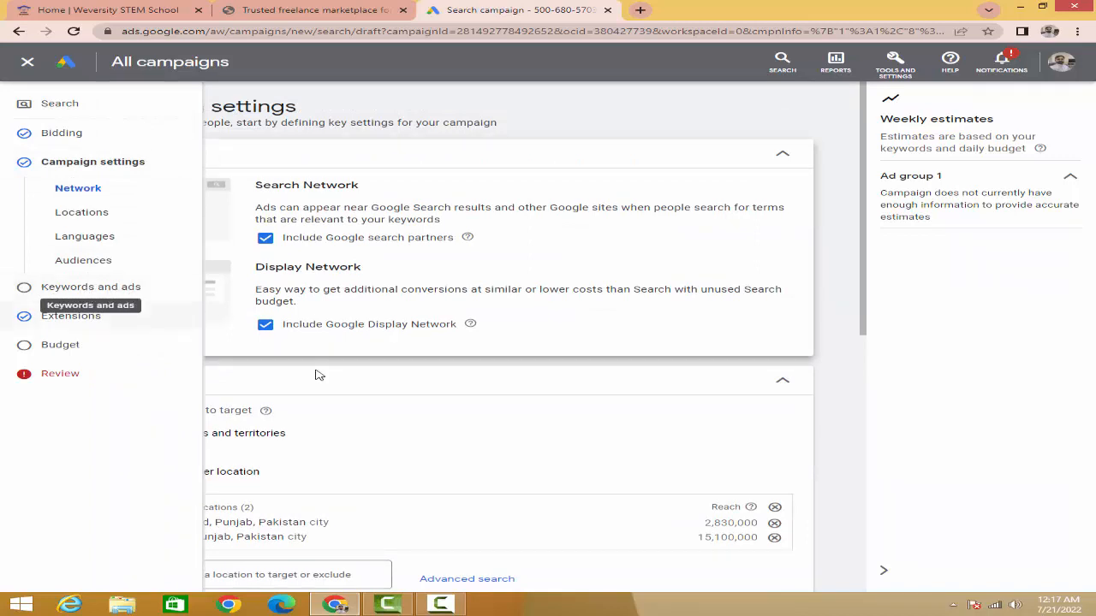
{"action": "mouse_move", "coordinate": [31, 285]}
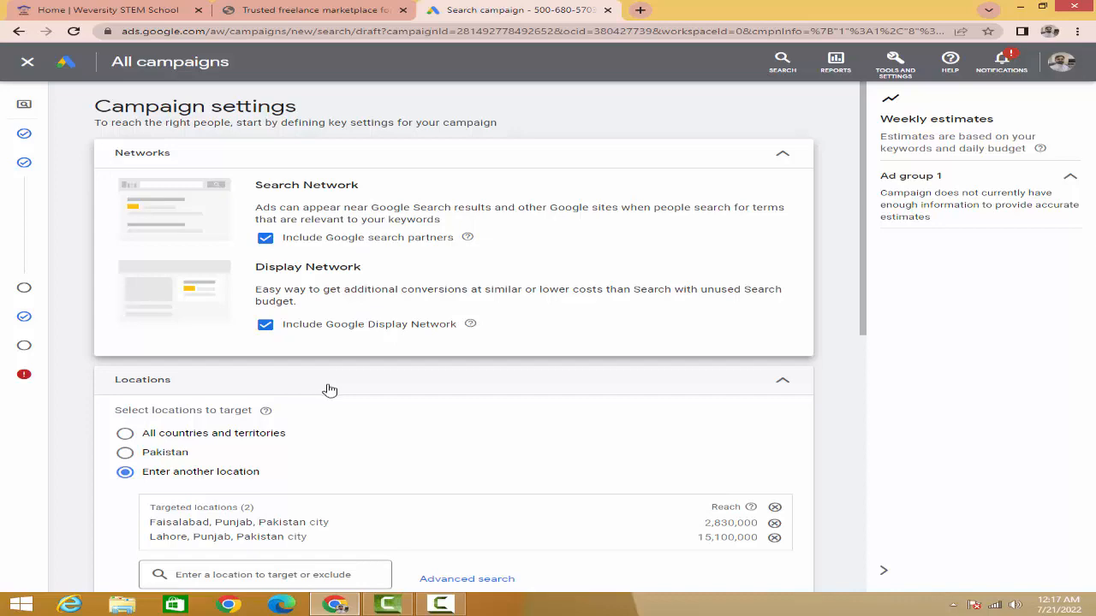
Step: Expand the location options beneath the targeted cities to view the target and exclude choices
{"action": "scroll", "coordinate": [350, 402], "scroll_direction": "down", "scroll_amount": 2}
{"action": "scroll", "coordinate": [349, 403], "scroll_direction": "down", "scroll_amount": 1}
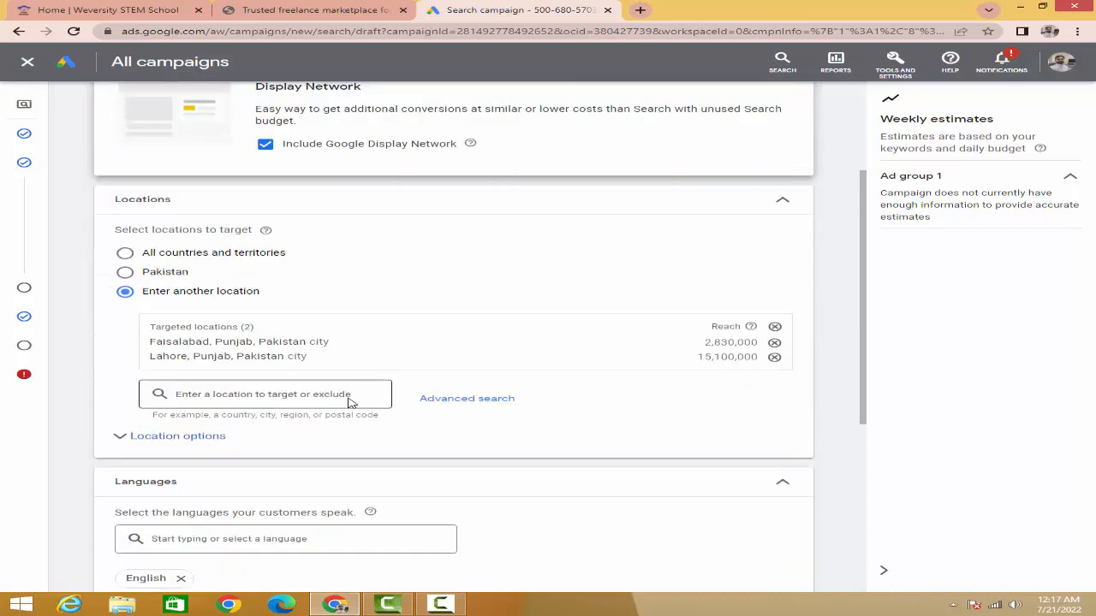
{"action": "scroll", "coordinate": [363, 394], "scroll_direction": "down", "scroll_amount": 1}
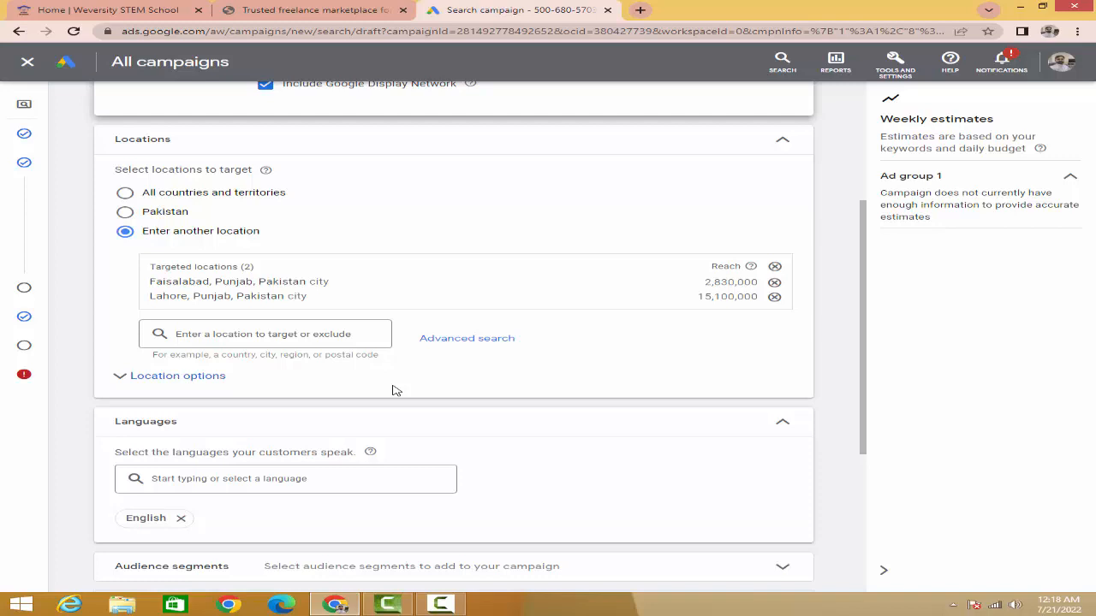
{"action": "left_click", "coordinate": [175, 384]}
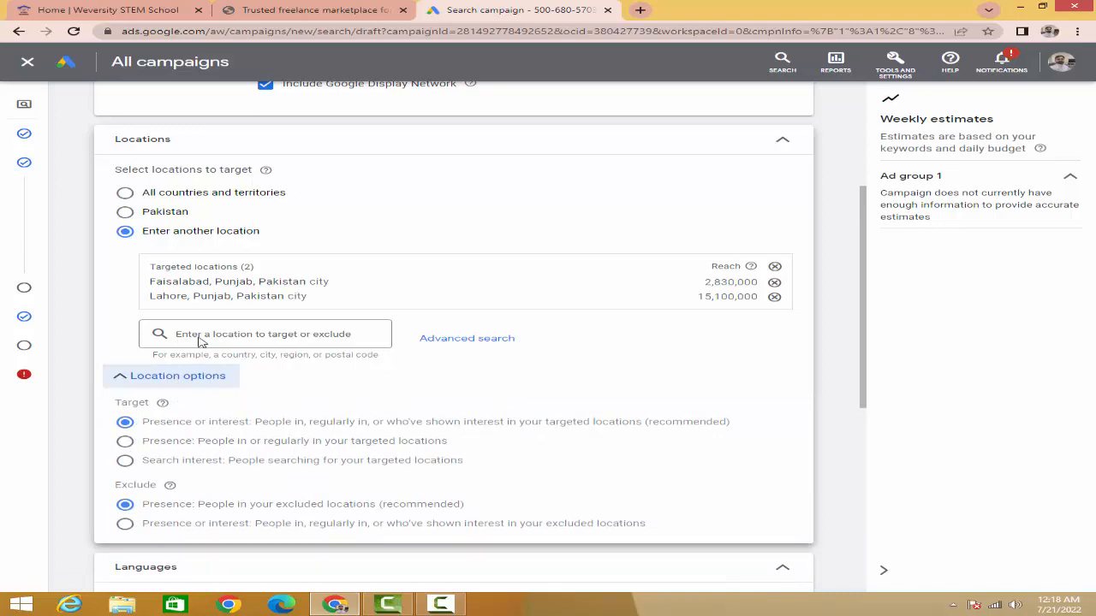
Step: Check the remaining campaign settings, continue to the Keywords and ads stage and examine the ad group's keyword list
{"action": "scroll", "coordinate": [206, 389], "scroll_direction": "down", "scroll_amount": 3}
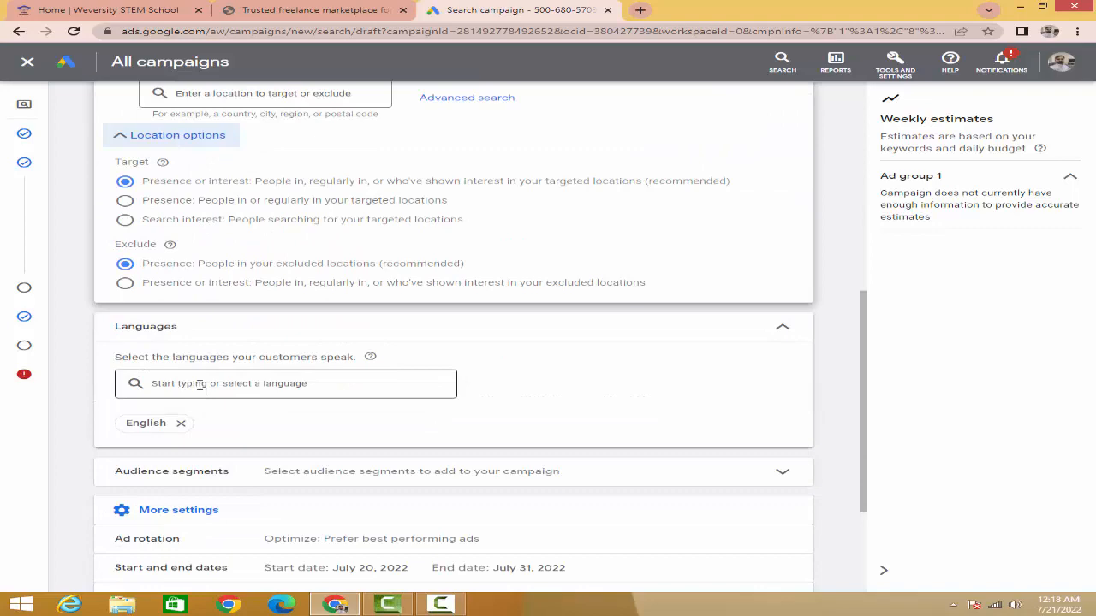
{"action": "scroll", "coordinate": [199, 390], "scroll_direction": "down", "scroll_amount": 2}
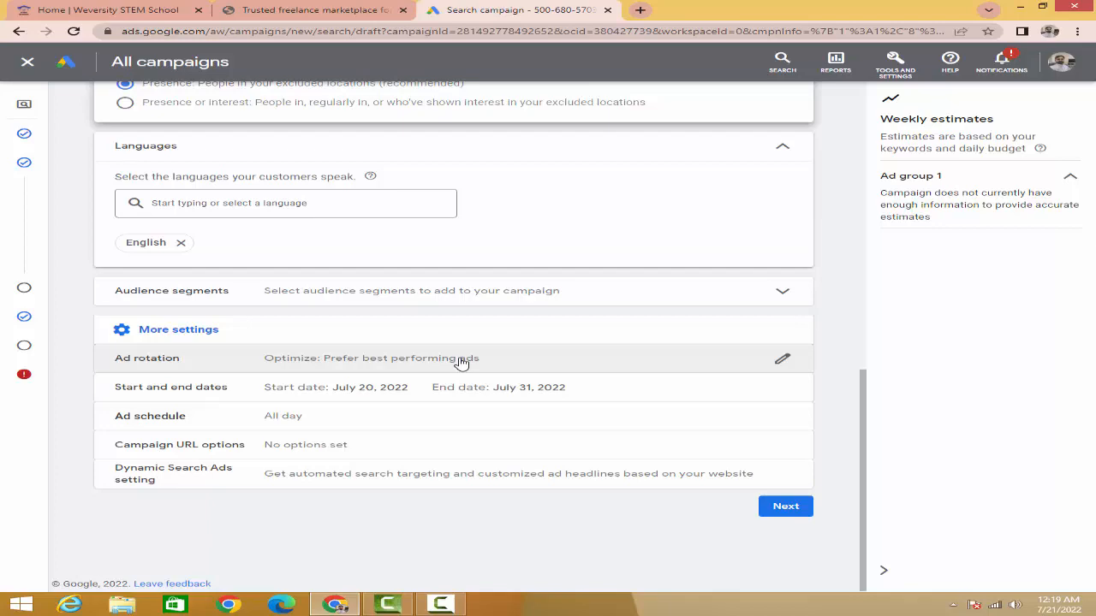
{"action": "scroll", "coordinate": [461, 363], "scroll_direction": "up", "scroll_amount": 10}
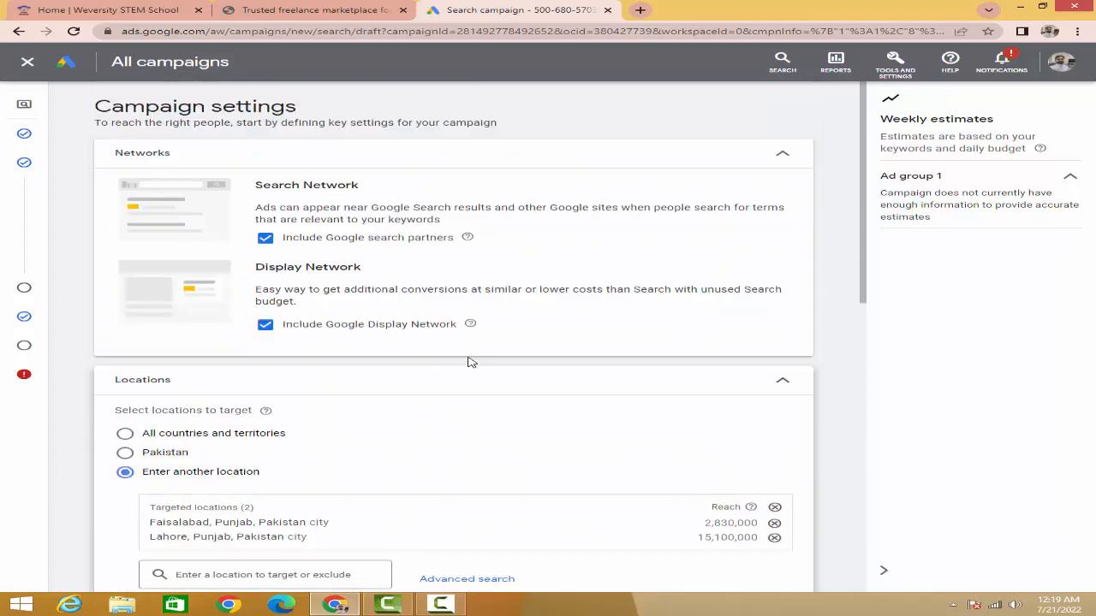
{"action": "scroll", "coordinate": [671, 394], "scroll_direction": "down", "scroll_amount": 10}
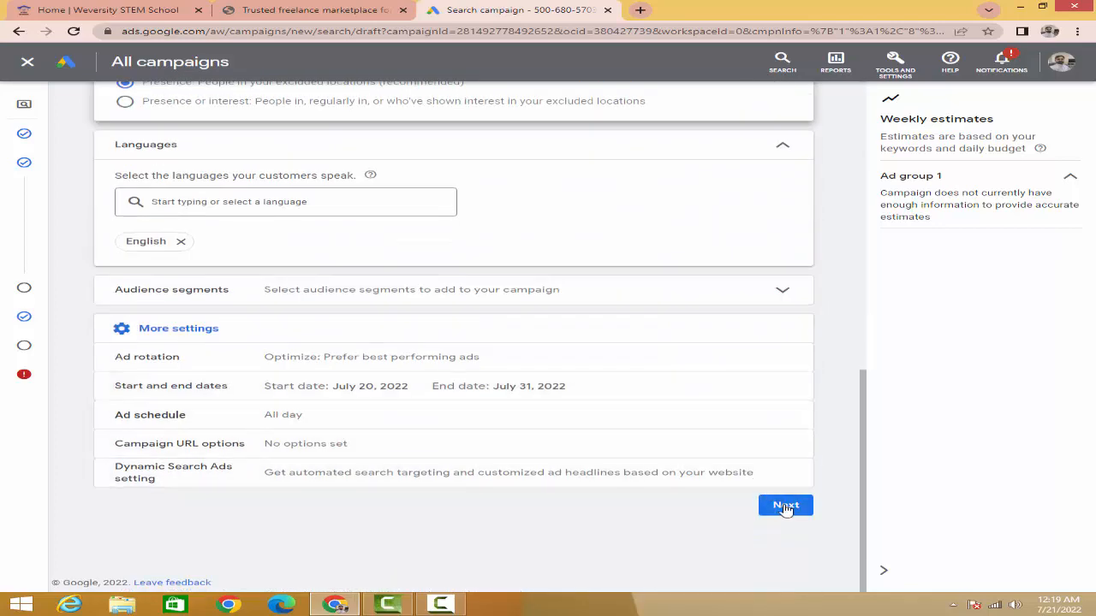
{"action": "left_click", "coordinate": [785, 506]}
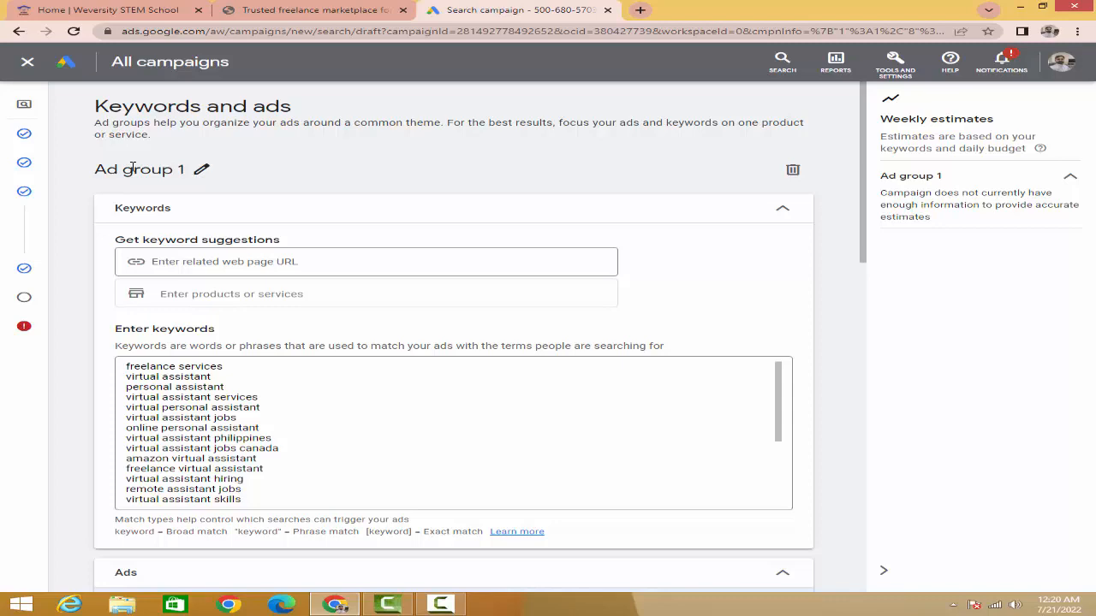
{"action": "scroll", "coordinate": [210, 358], "scroll_direction": "down", "scroll_amount": 5}
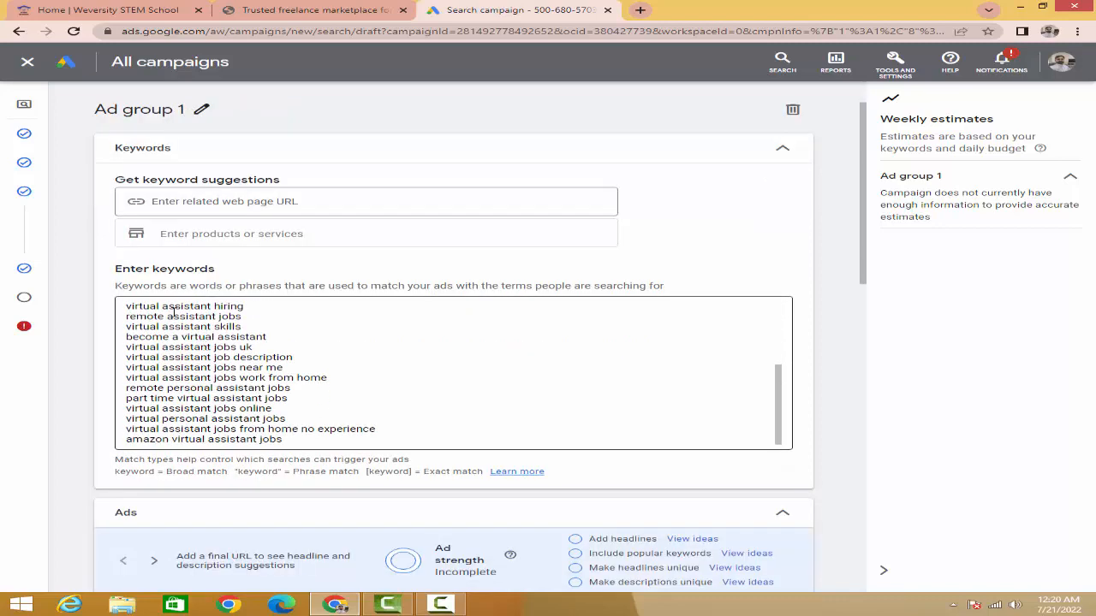
Step: Review Ad group 1's full keyword list and the ad section's final URL, display path, headline and description fields
{"action": "scroll", "coordinate": [227, 314], "scroll_direction": "up", "scroll_amount": 5}
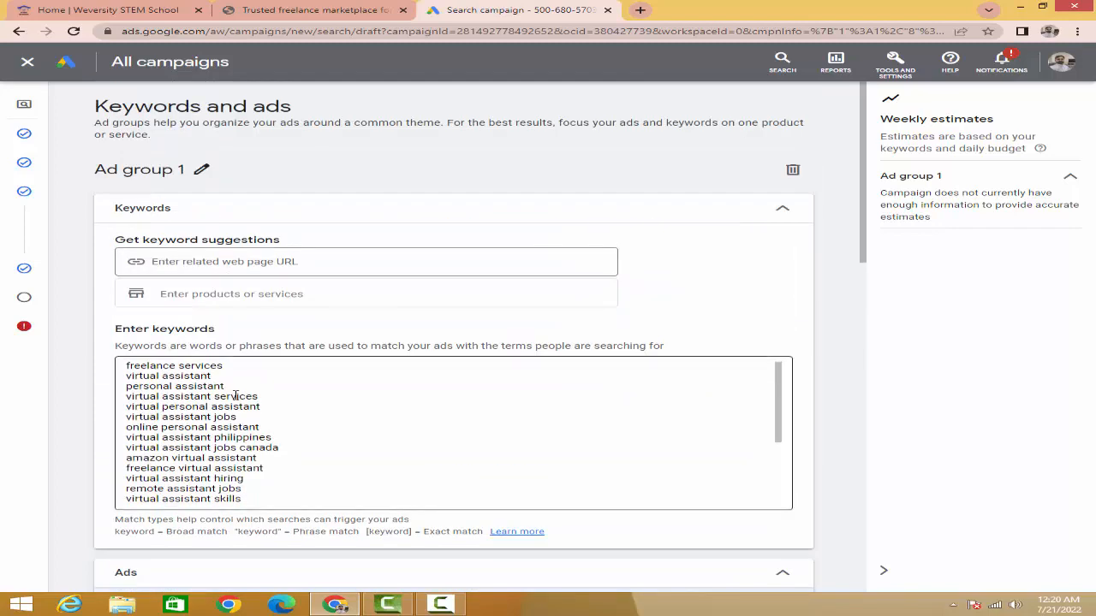
{"action": "scroll", "coordinate": [235, 396], "scroll_direction": "down", "scroll_amount": 3}
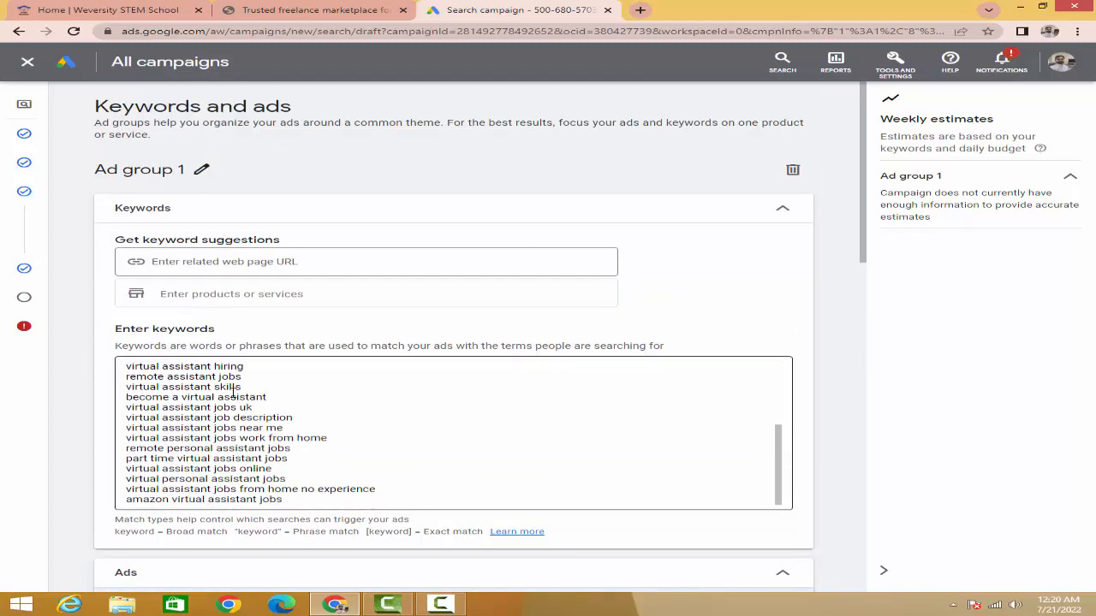
{"action": "scroll", "coordinate": [232, 392], "scroll_direction": "up", "scroll_amount": 3}
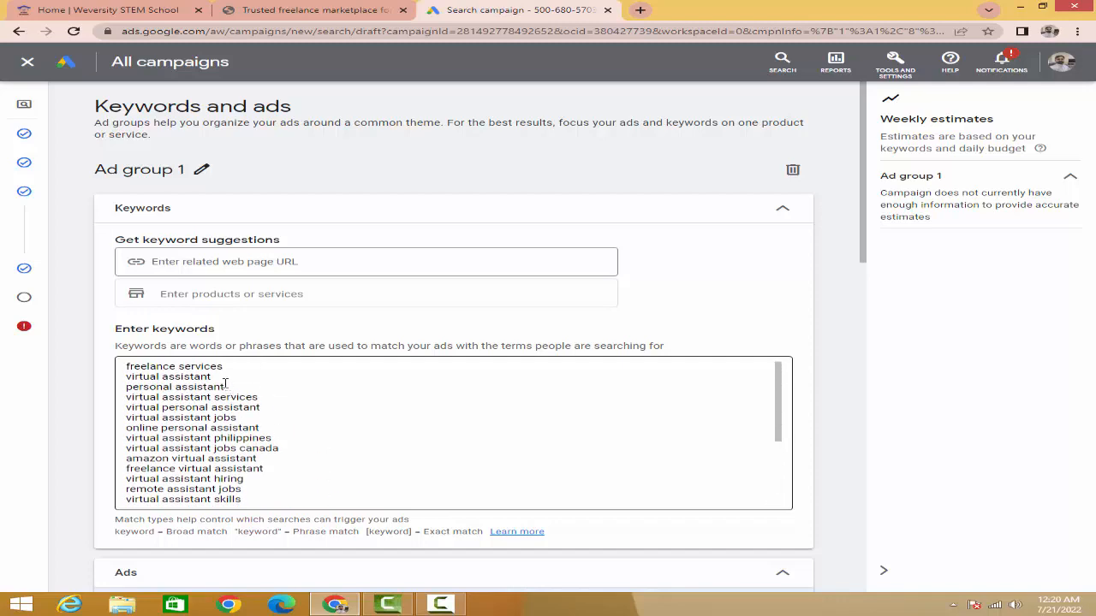
{"action": "scroll", "coordinate": [210, 401], "scroll_direction": "down", "scroll_amount": 5}
{"action": "scroll", "coordinate": [210, 401], "scroll_direction": "down", "scroll_amount": 2}
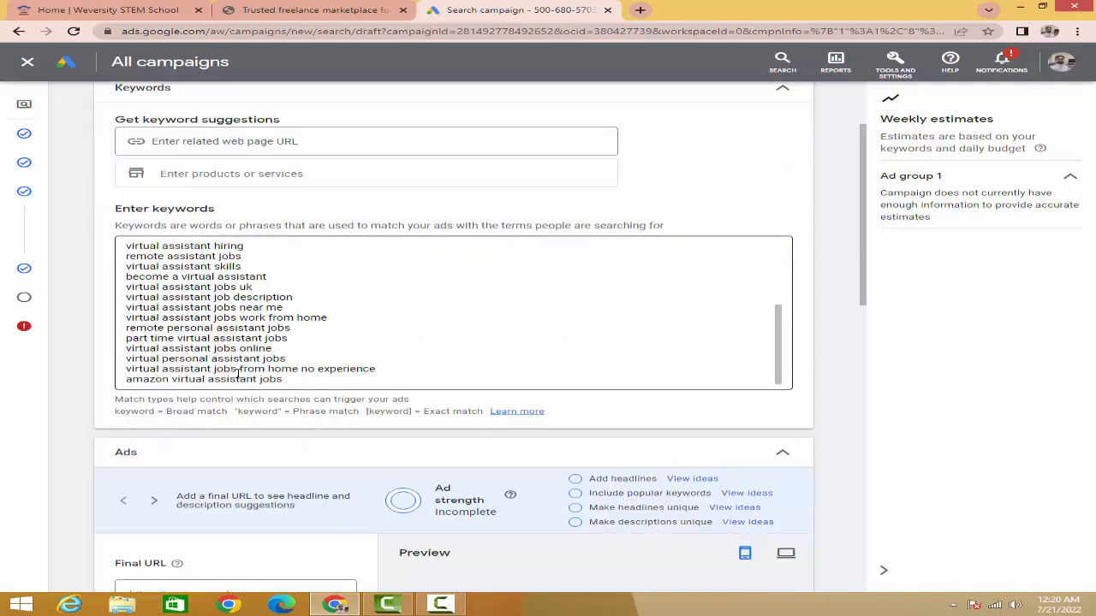
{"action": "scroll", "coordinate": [199, 285], "scroll_direction": "up", "scroll_amount": 5}
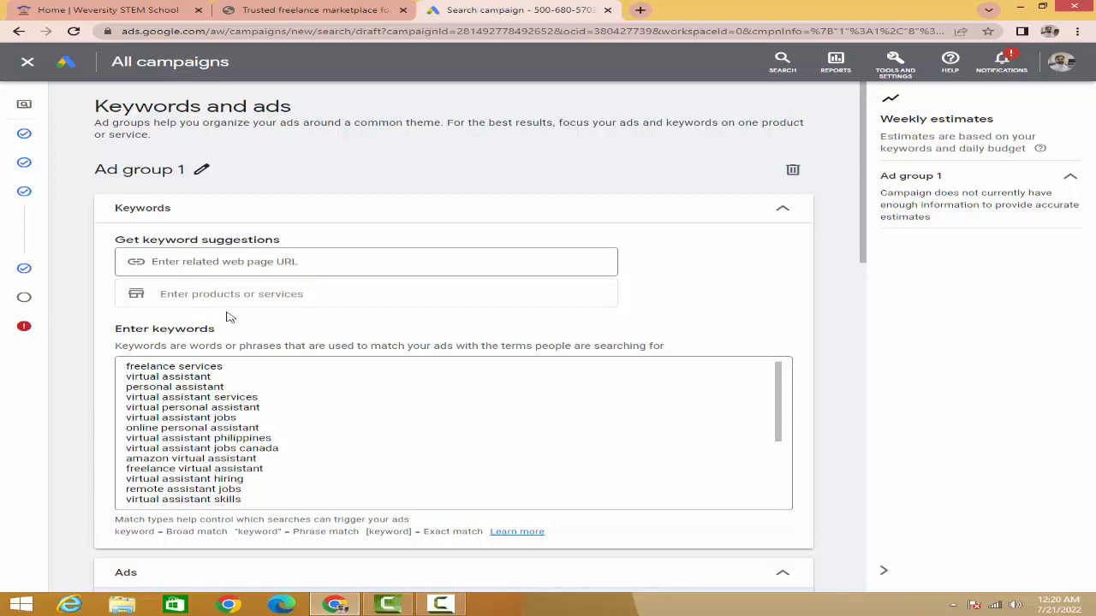
{"action": "scroll", "coordinate": [240, 338], "scroll_direction": "down", "scroll_amount": 5}
{"action": "scroll", "coordinate": [243, 340], "scroll_direction": "down", "scroll_amount": 3}
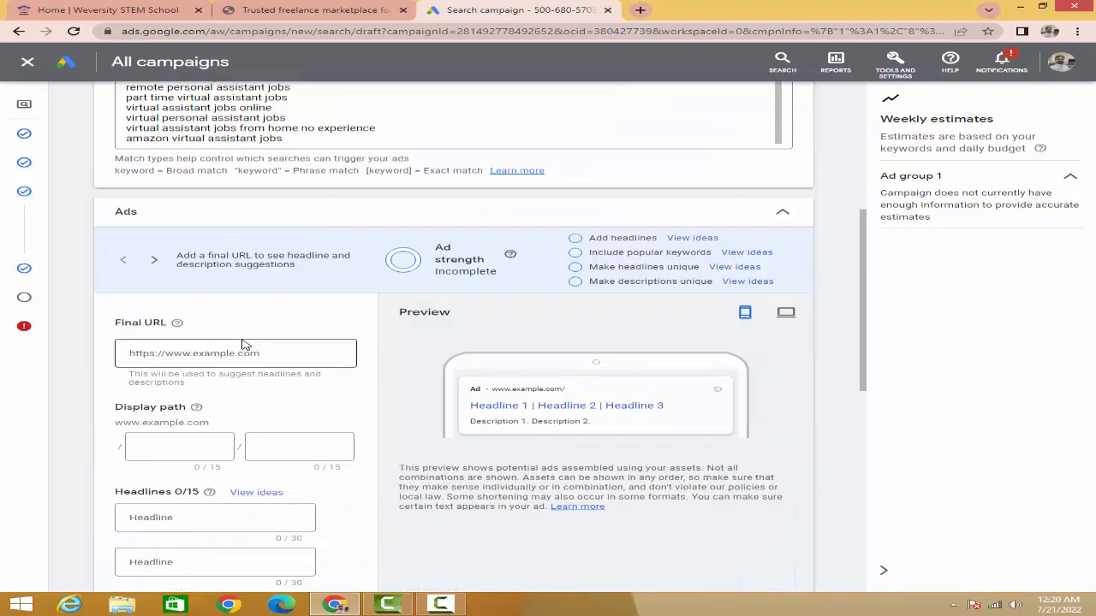
{"action": "scroll", "coordinate": [304, 352], "scroll_direction": "down", "scroll_amount": 1}
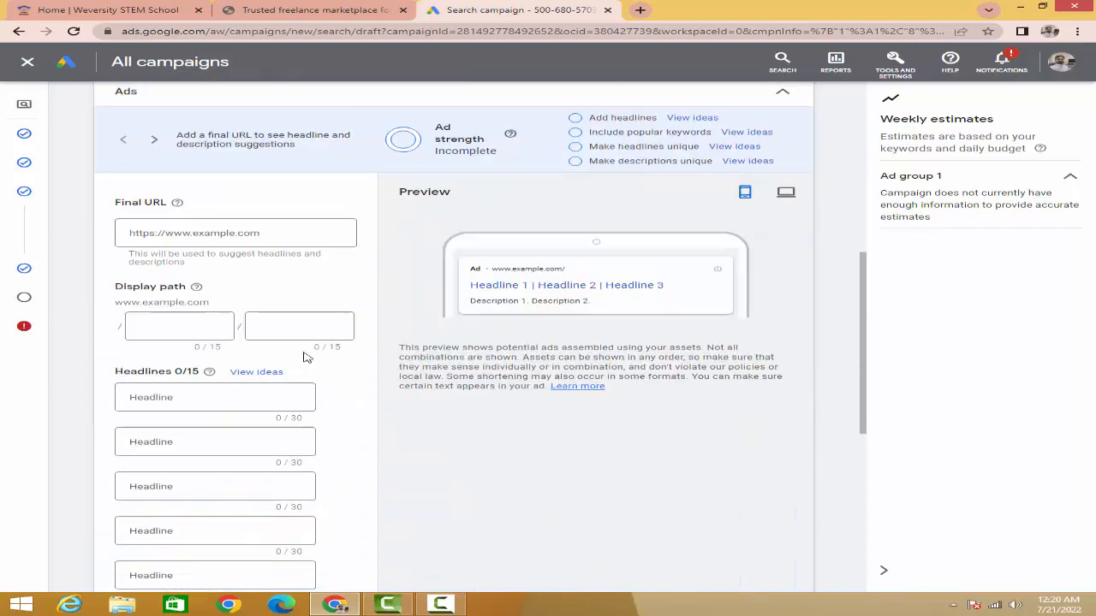
{"action": "scroll", "coordinate": [275, 367], "scroll_direction": "down", "scroll_amount": 3}
{"action": "scroll", "coordinate": [276, 367], "scroll_direction": "down", "scroll_amount": 2}
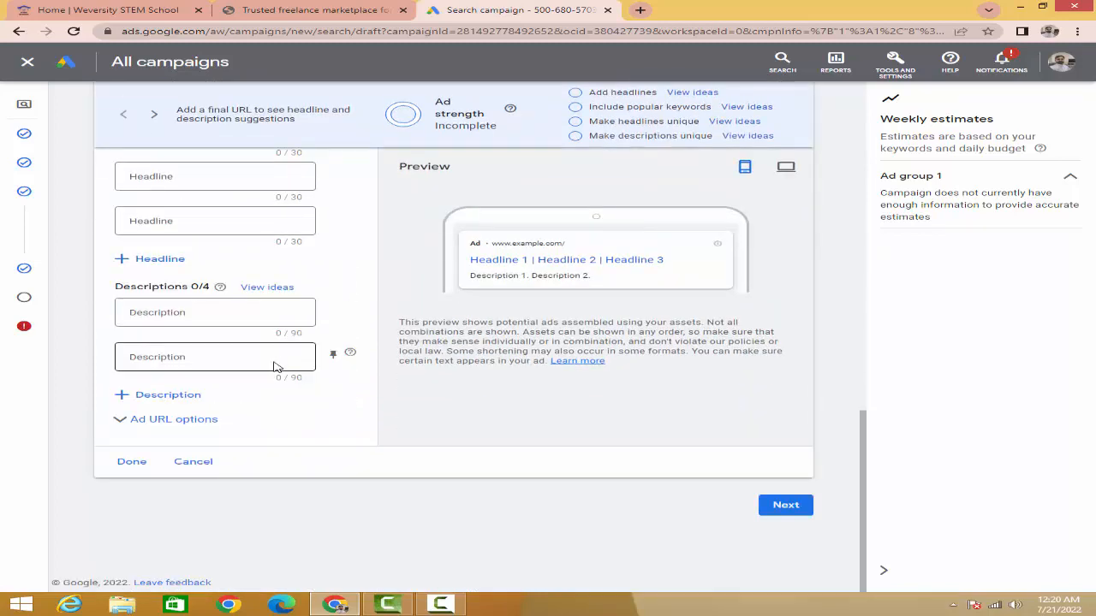
{"action": "scroll", "coordinate": [275, 366], "scroll_direction": "up", "scroll_amount": 12}
{"action": "scroll", "coordinate": [275, 364], "scroll_direction": "up", "scroll_amount": 3}
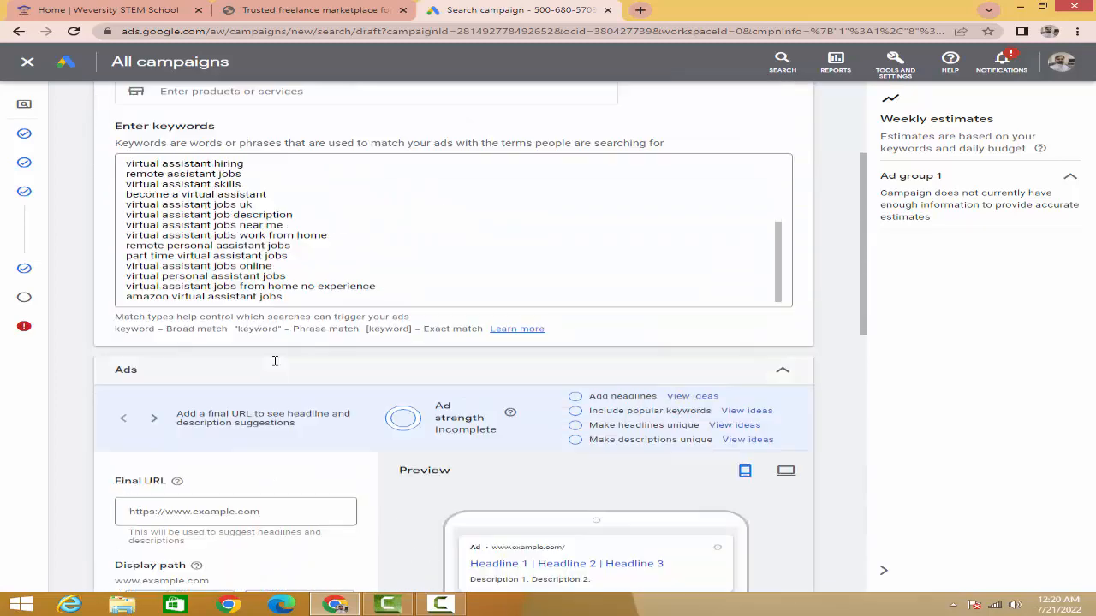
Step: Remove all existing keywords from Ad group 1's keyword list
{"action": "scroll", "coordinate": [257, 334], "scroll_direction": "up", "scroll_amount": 2}
{"action": "left_click", "coordinate": [249, 327]}
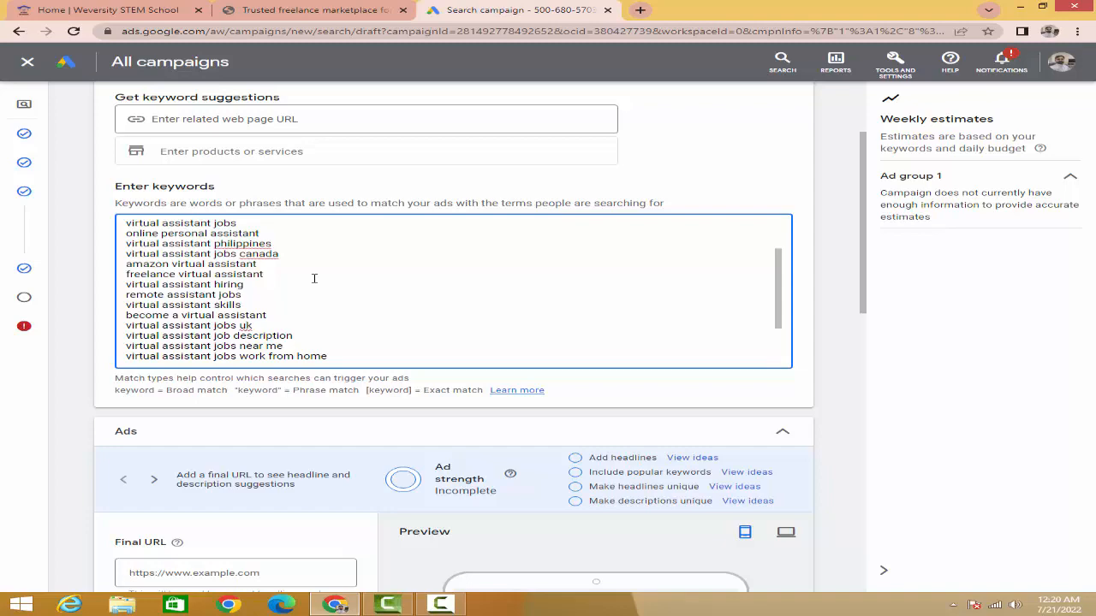
{"action": "key", "text": "ctrl+a"}
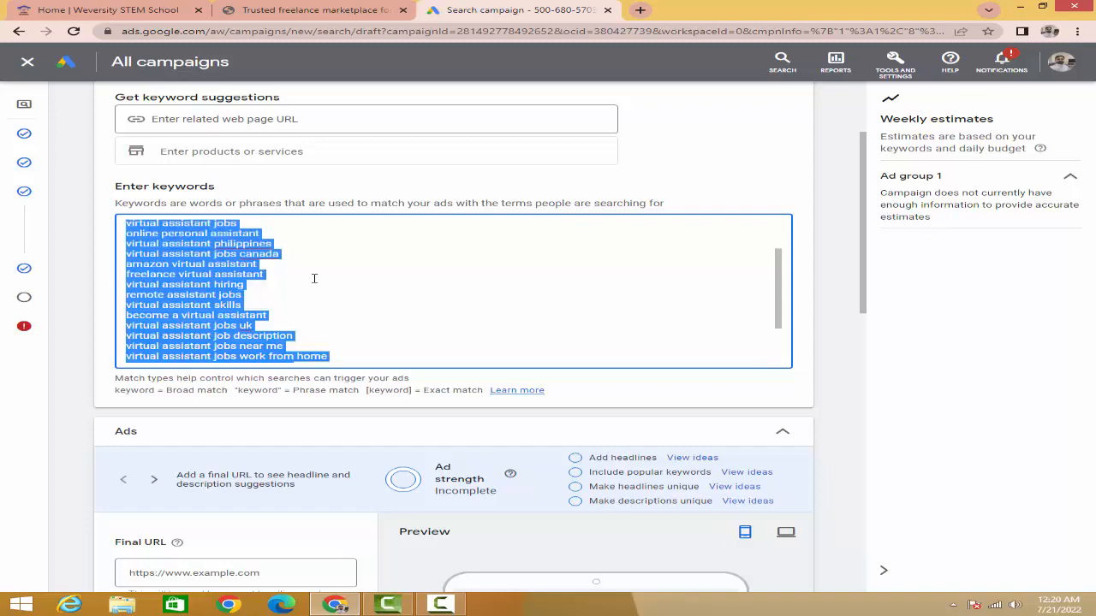
{"action": "key", "text": "ctrl+x"}
{"action": "scroll", "coordinate": [314, 278], "scroll_direction": "up", "scroll_amount": 1}
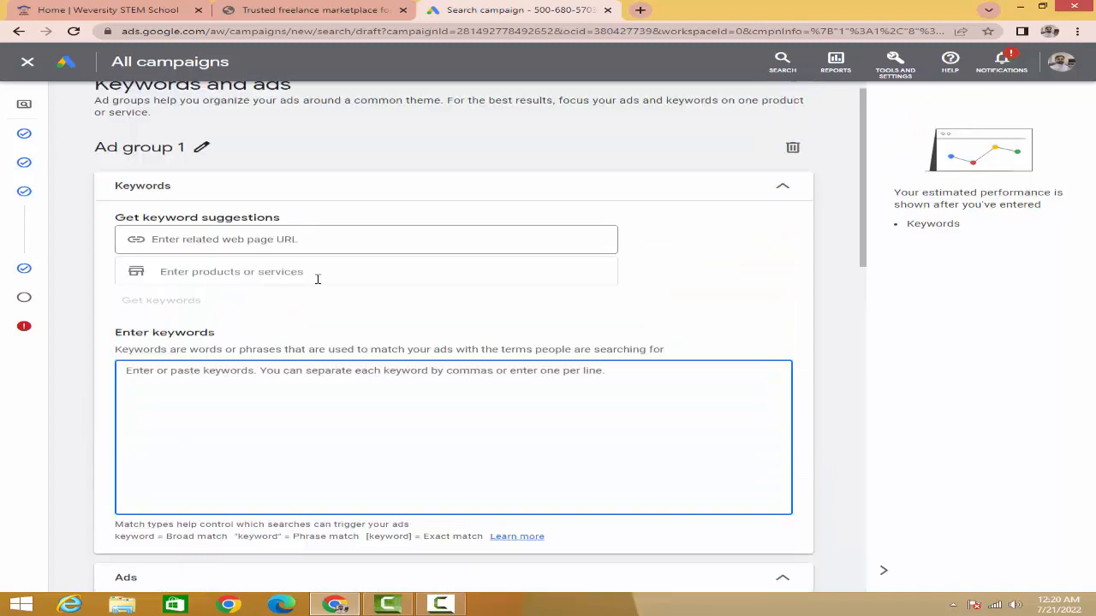
Step: Generate keyword suggestions for Ad group 1 from the product or service "online jobs"
{"action": "scroll", "coordinate": [318, 282], "scroll_direction": "down", "scroll_amount": 5}
{"action": "scroll", "coordinate": [324, 290], "scroll_direction": "down", "scroll_amount": 1}
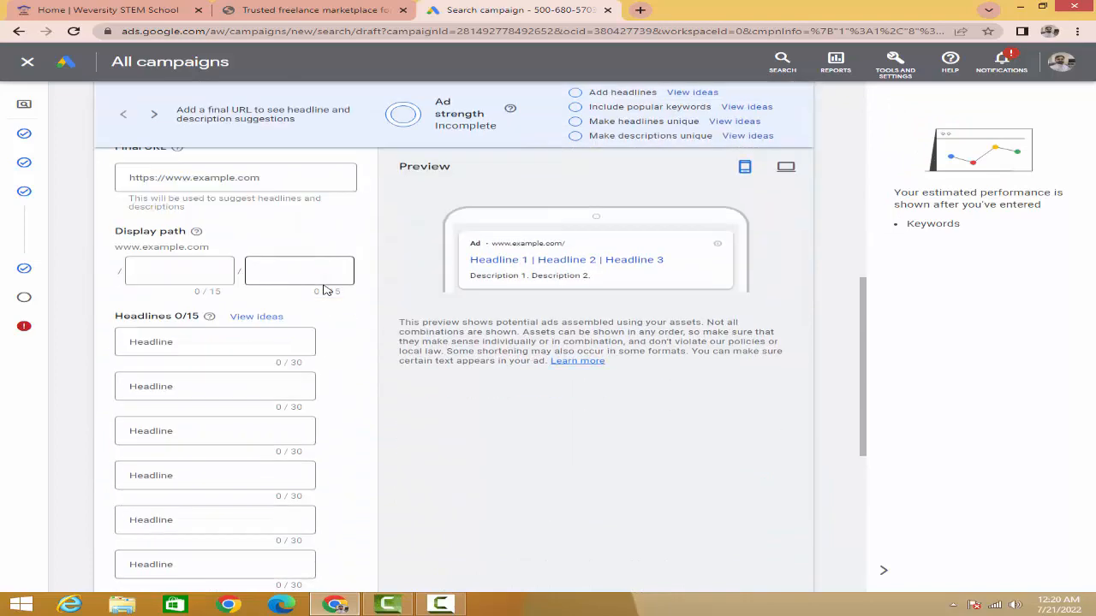
{"action": "scroll", "coordinate": [323, 290], "scroll_direction": "up", "scroll_amount": 6}
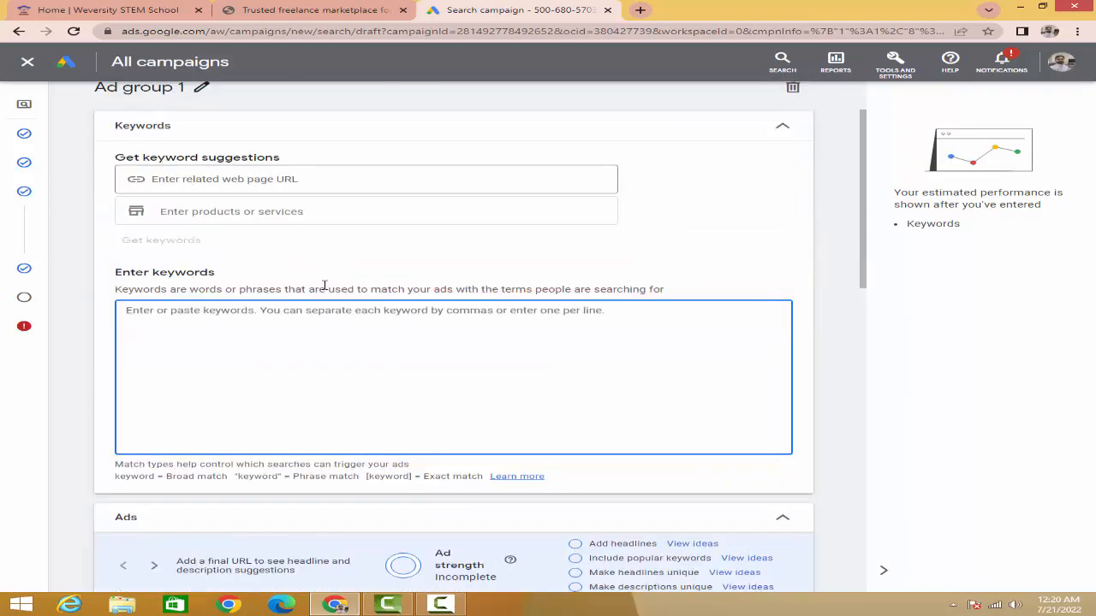
{"action": "scroll", "coordinate": [317, 286], "scroll_direction": "up", "scroll_amount": 1}
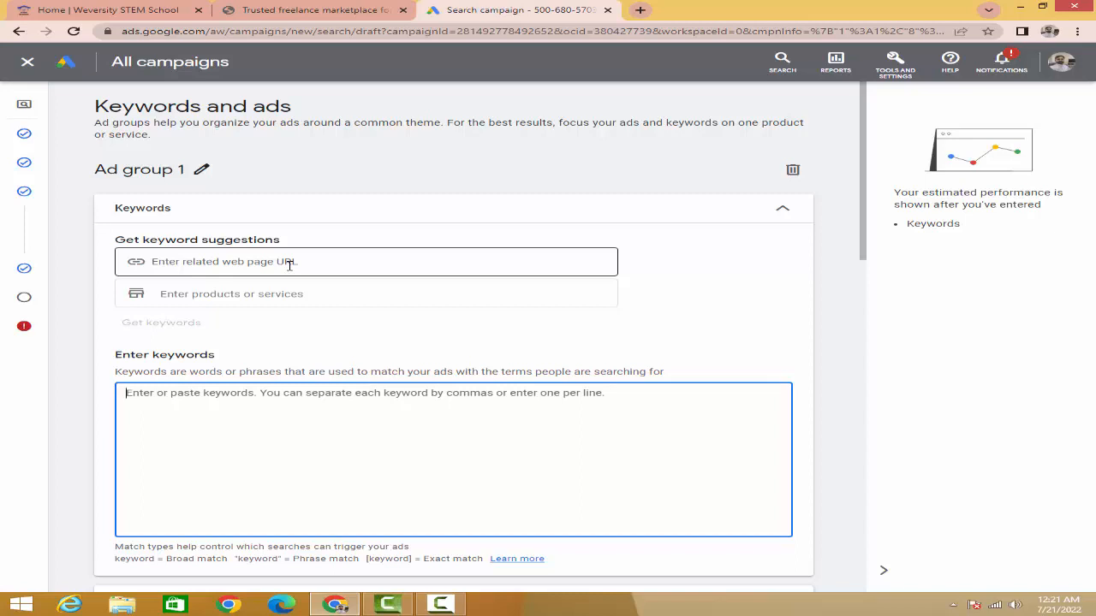
{"action": "left_click", "coordinate": [271, 294]}
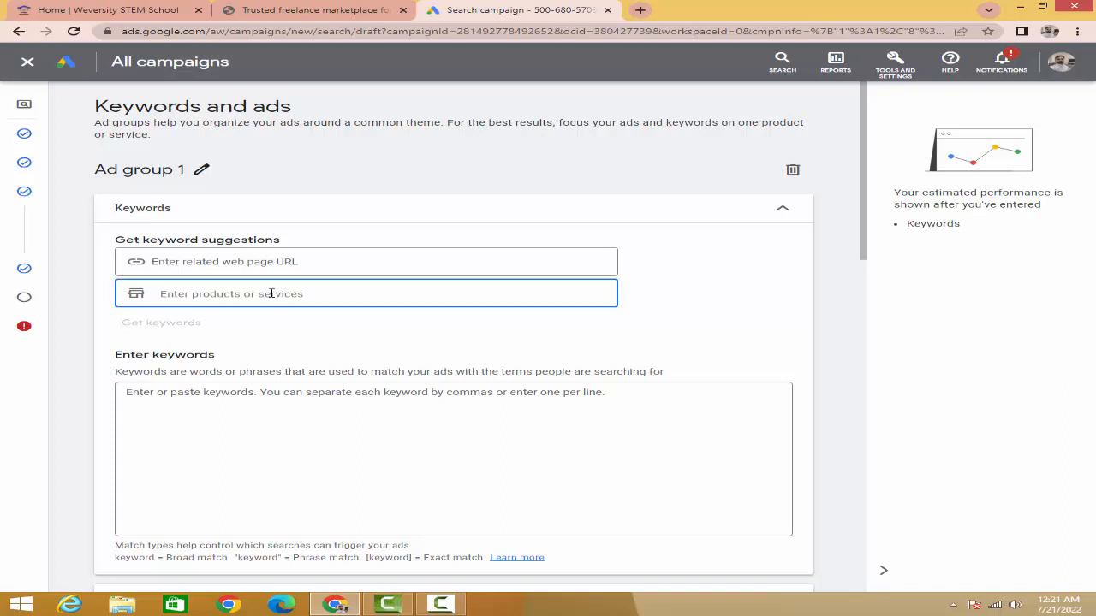
{"action": "type", "text": "online"}
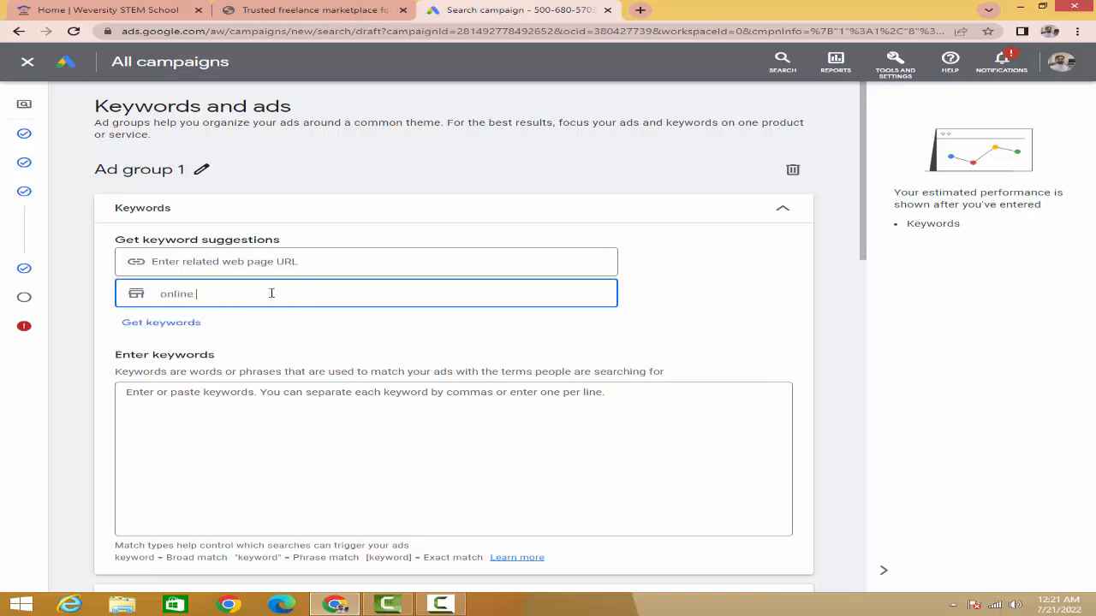
{"action": "type", "text": " jobs"}
{"action": "left_click", "coordinate": [140, 325]}
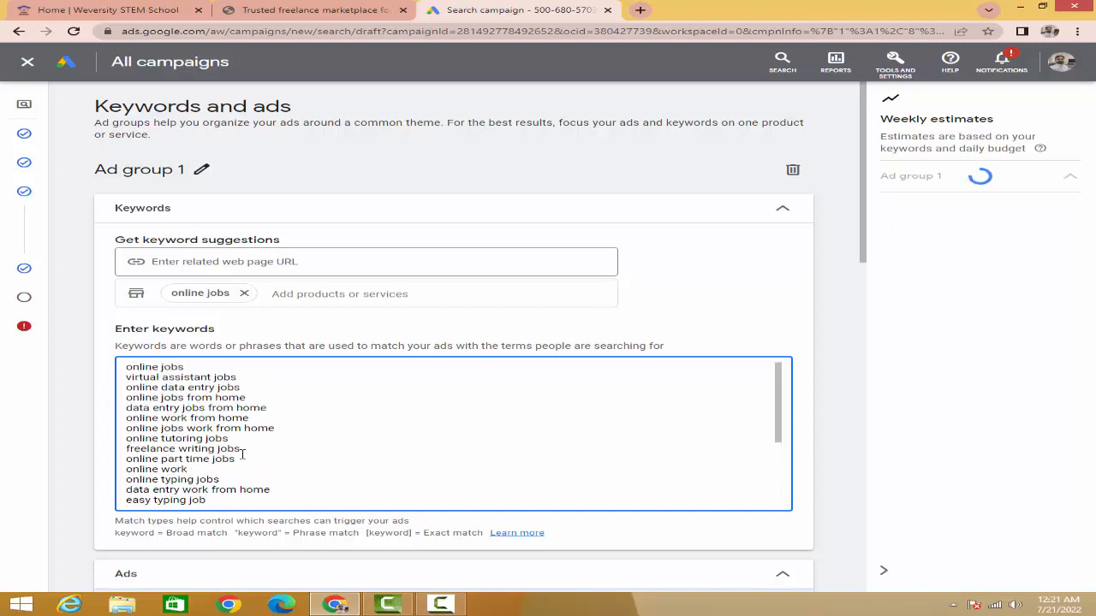
Step: Add "online earning" as a second product or service and replace the current keywords with the updated suggestions
{"action": "scroll", "coordinate": [231, 445], "scroll_direction": "up", "scroll_amount": 3}
{"action": "scroll", "coordinate": [212, 424], "scroll_direction": "down", "scroll_amount": 5}
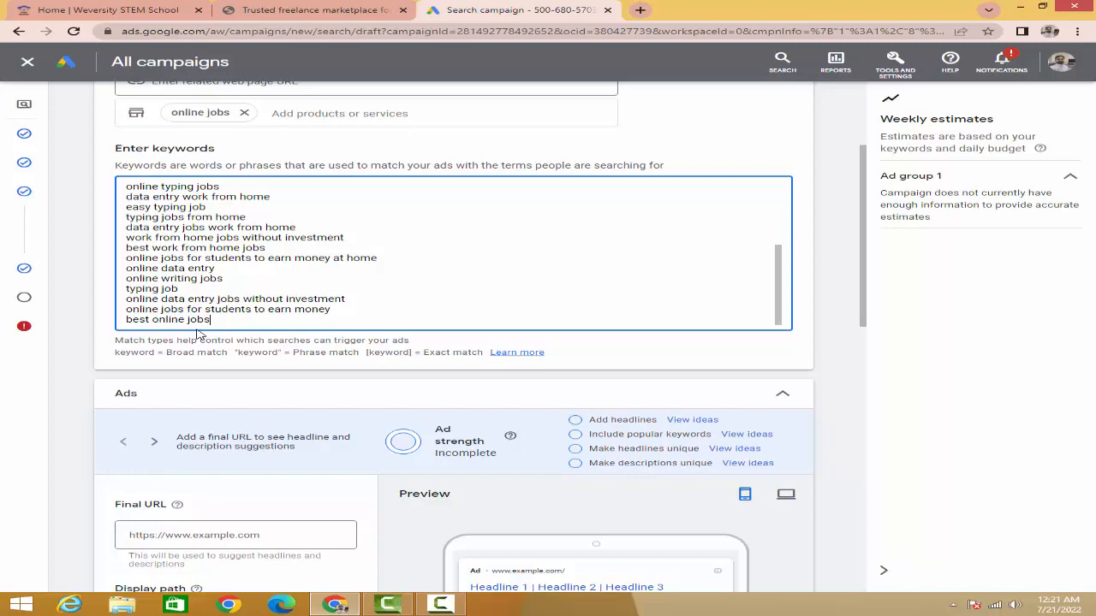
{"action": "scroll", "coordinate": [197, 202], "scroll_direction": "up", "scroll_amount": 3}
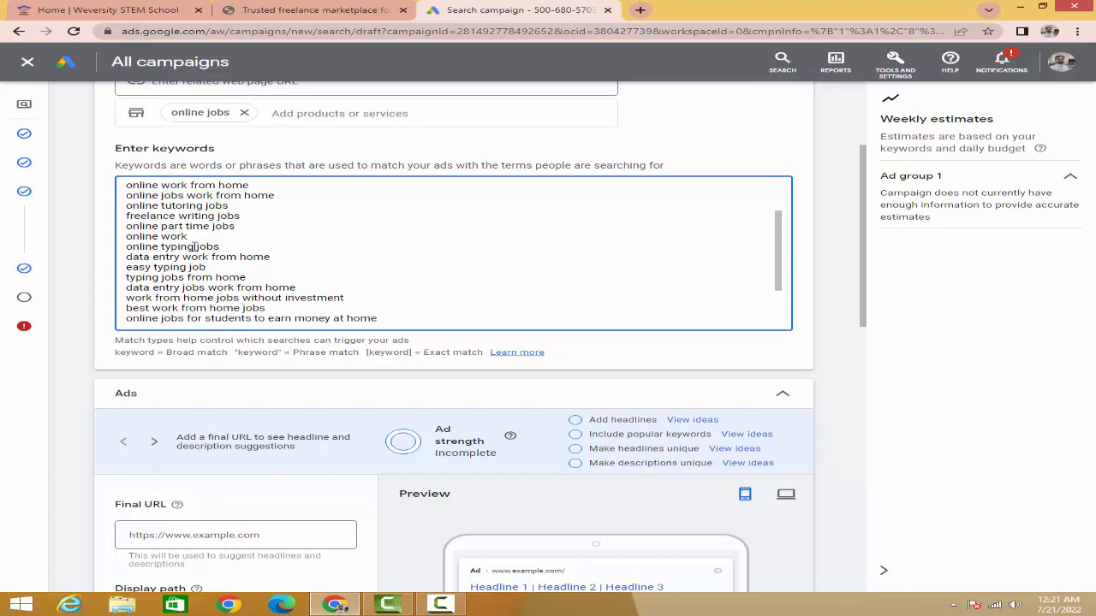
{"action": "scroll", "coordinate": [197, 190], "scroll_direction": "up", "scroll_amount": 3}
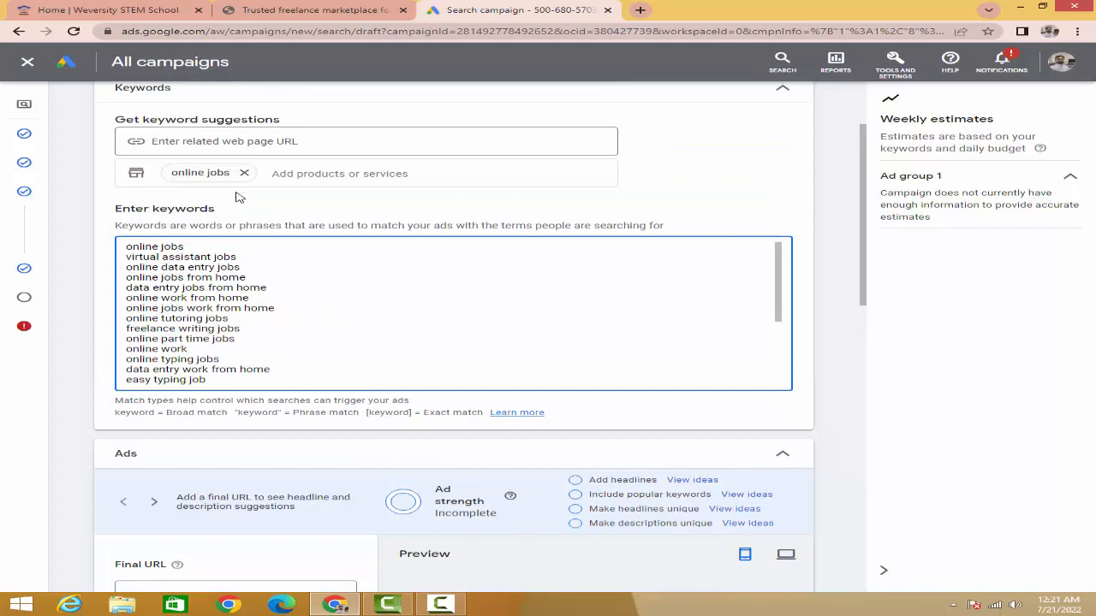
{"action": "left_click", "coordinate": [285, 177]}
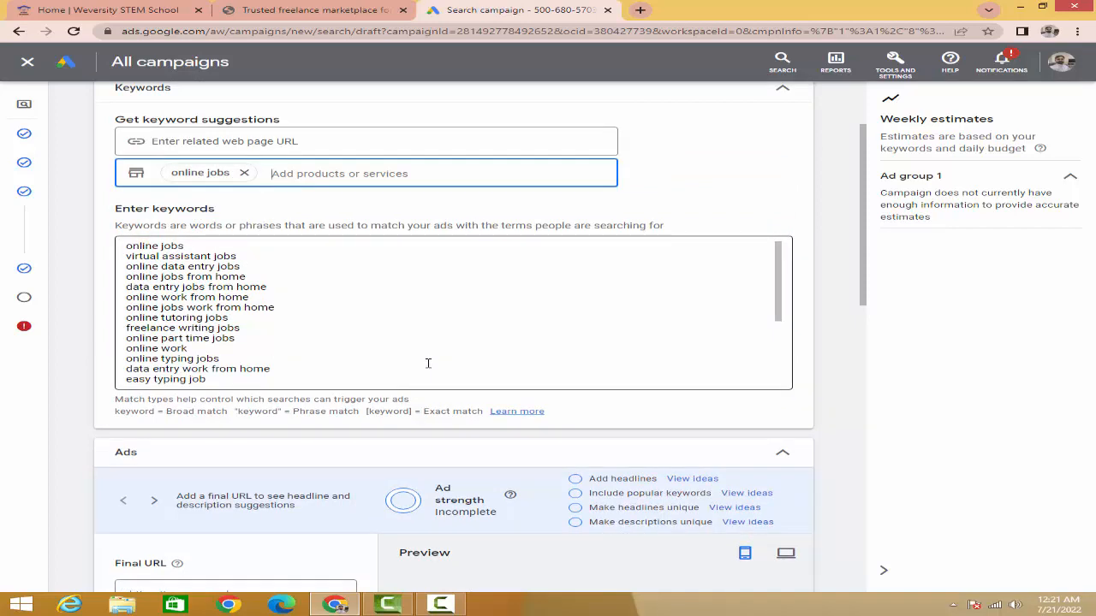
{"action": "type", "text": "onli"}
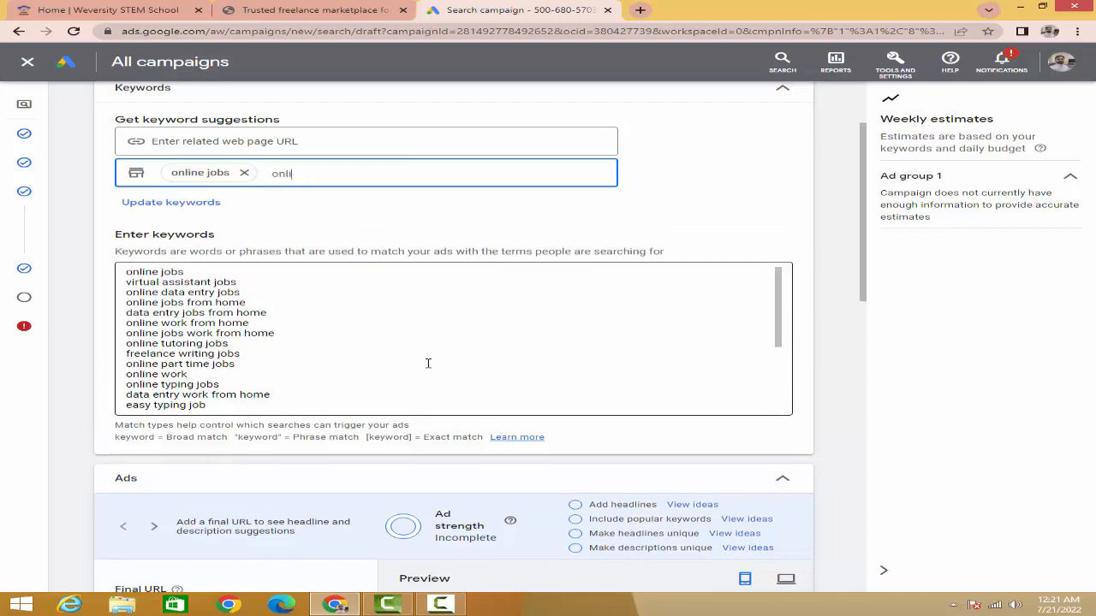
{"action": "type", "text": "ne ea"}
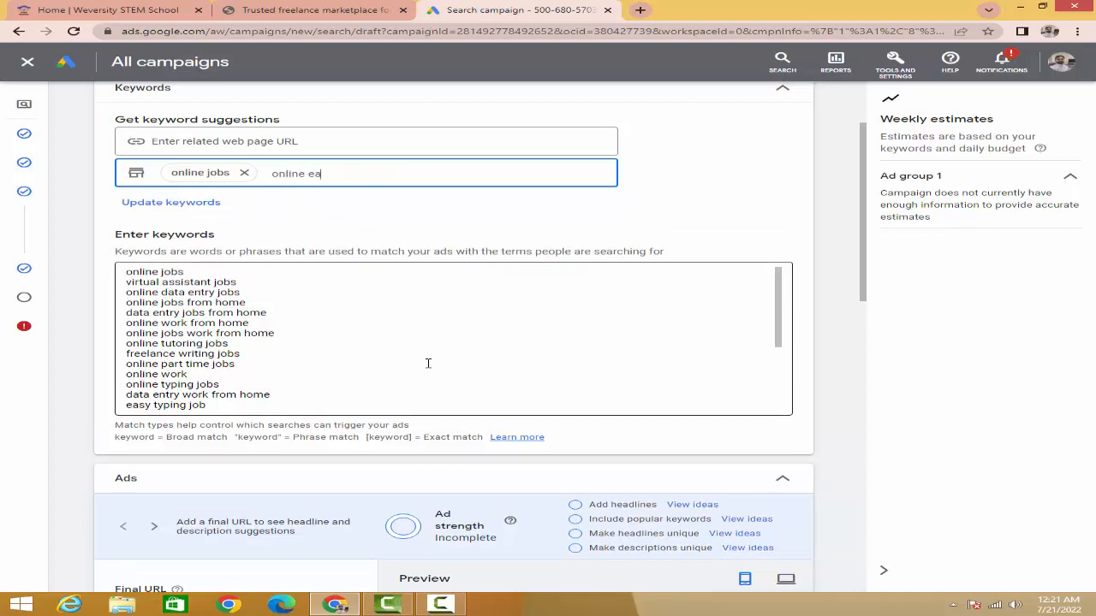
{"action": "type", "text": "rning"}
{"action": "left_click", "coordinate": [159, 203]}
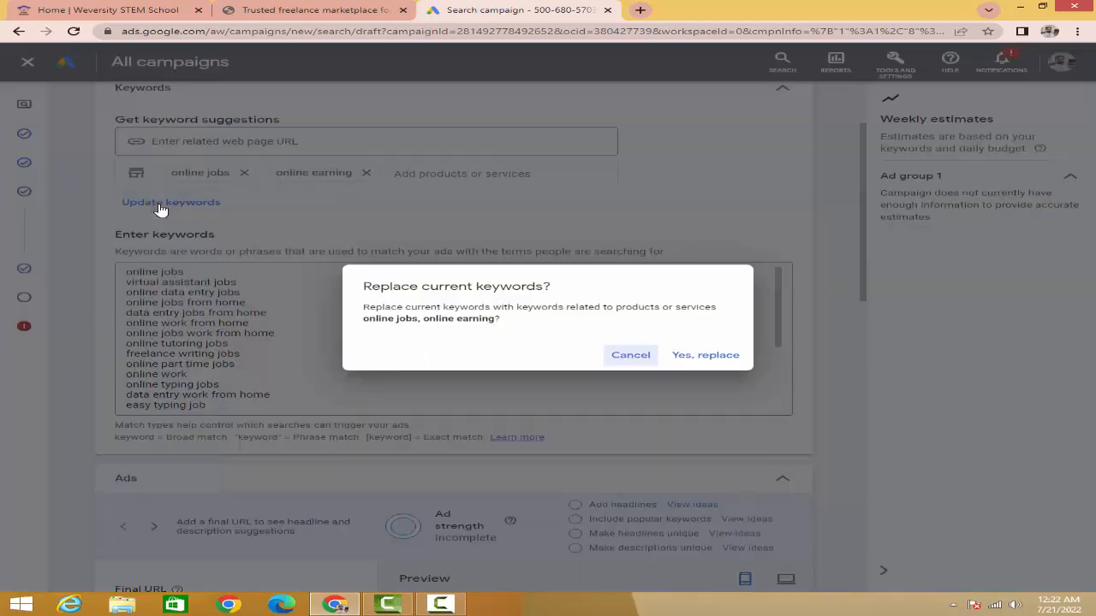
{"action": "left_click", "coordinate": [684, 355]}
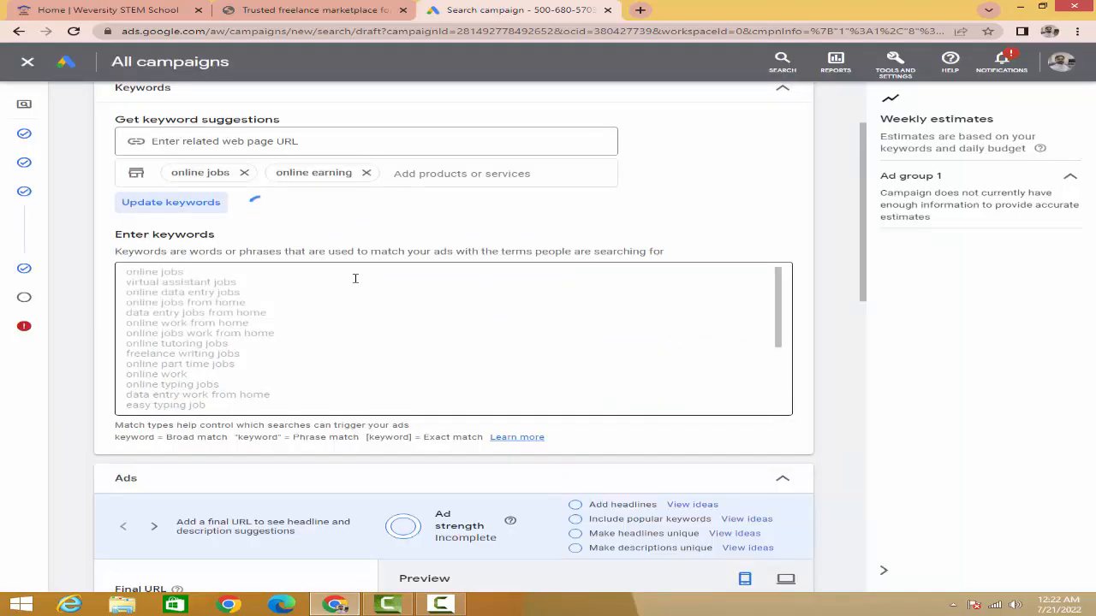
Step: Examine the regenerated keyword list against the "online jobs" and "online earning" product entries
{"action": "scroll", "coordinate": [253, 306], "scroll_direction": "up", "scroll_amount": 2}
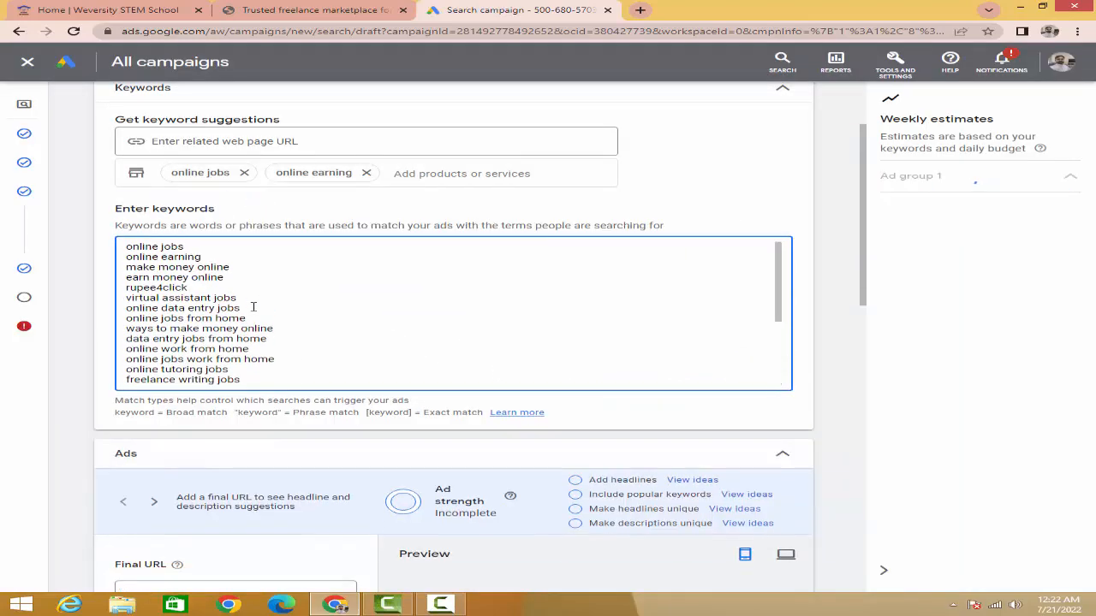
{"action": "scroll", "coordinate": [253, 307], "scroll_direction": "up", "scroll_amount": 2}
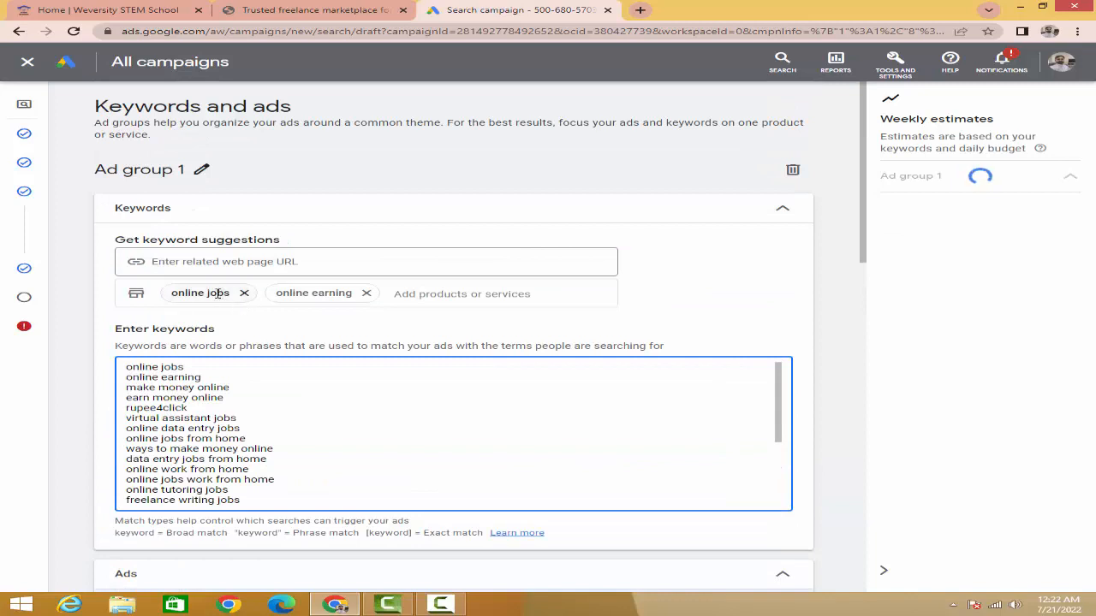
{"action": "left_click", "coordinate": [215, 294]}
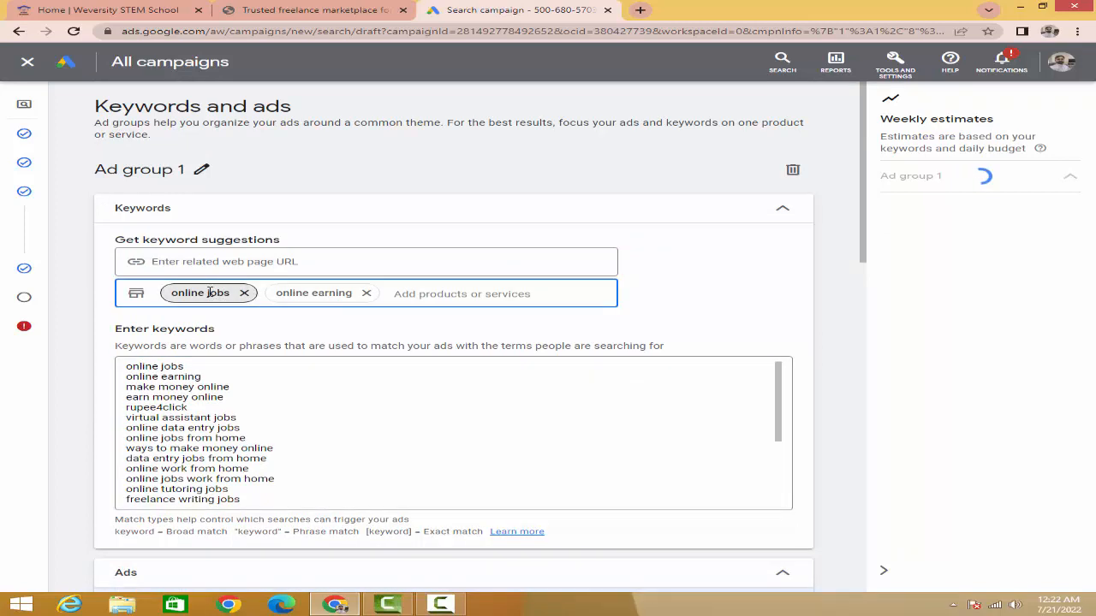
{"action": "left_click", "coordinate": [318, 296]}
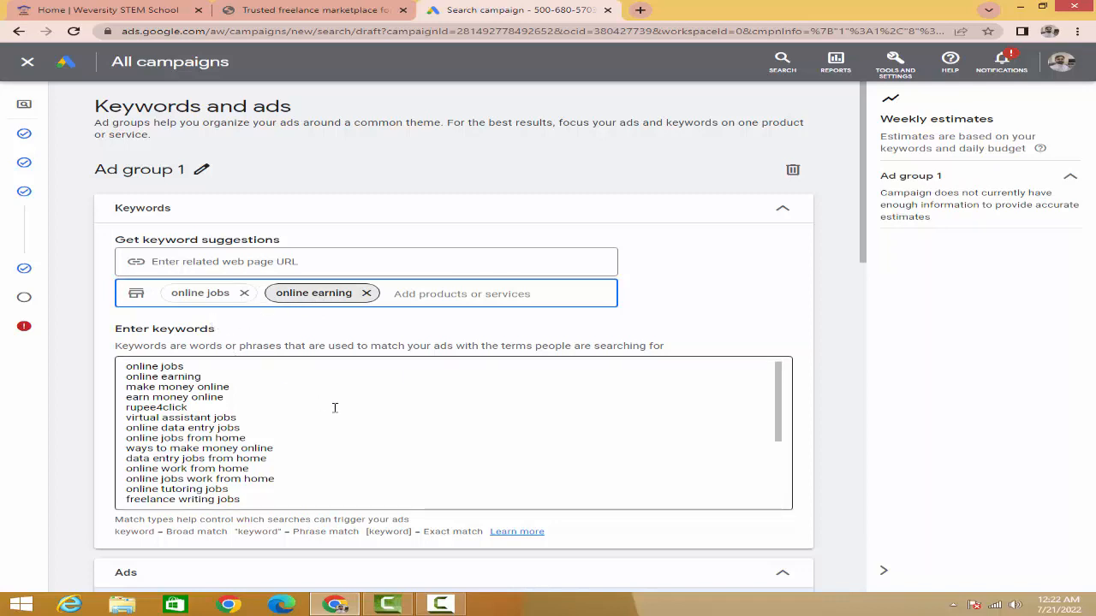
{"action": "scroll", "coordinate": [364, 413], "scroll_direction": "down", "scroll_amount": 3}
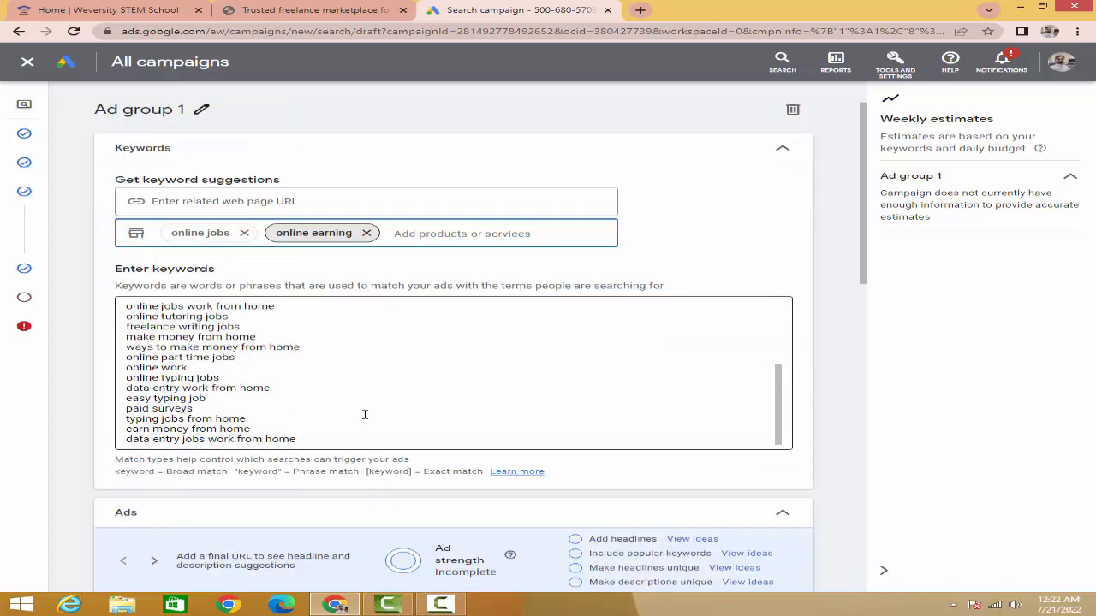
{"action": "scroll", "coordinate": [325, 386], "scroll_direction": "up", "scroll_amount": 3}
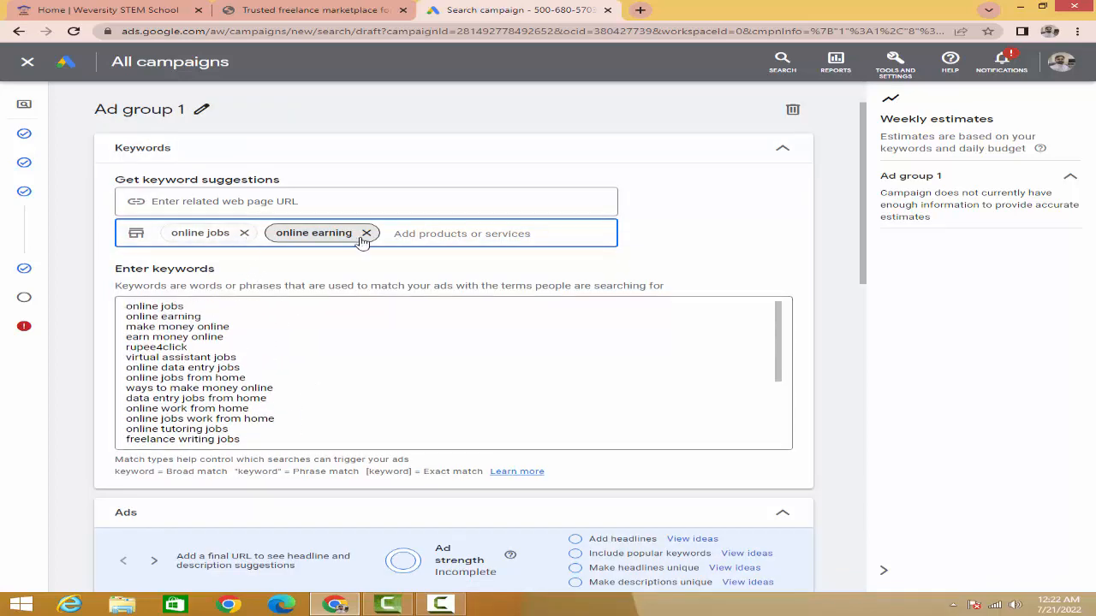
{"action": "scroll", "coordinate": [238, 368], "scroll_direction": "down", "scroll_amount": 1}
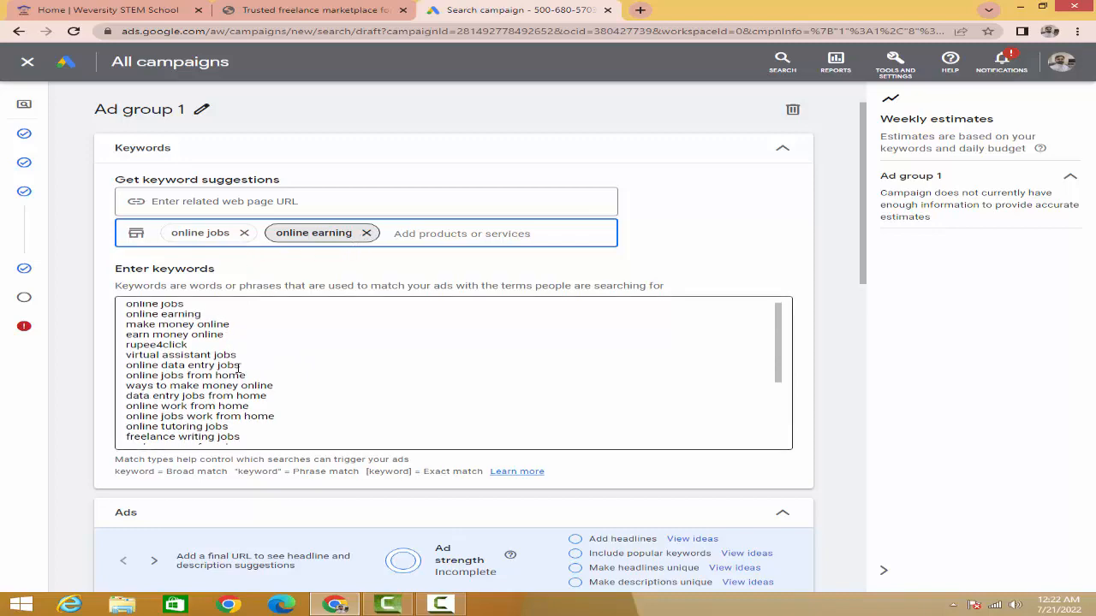
{"action": "scroll", "coordinate": [238, 368], "scroll_direction": "down", "scroll_amount": 5}
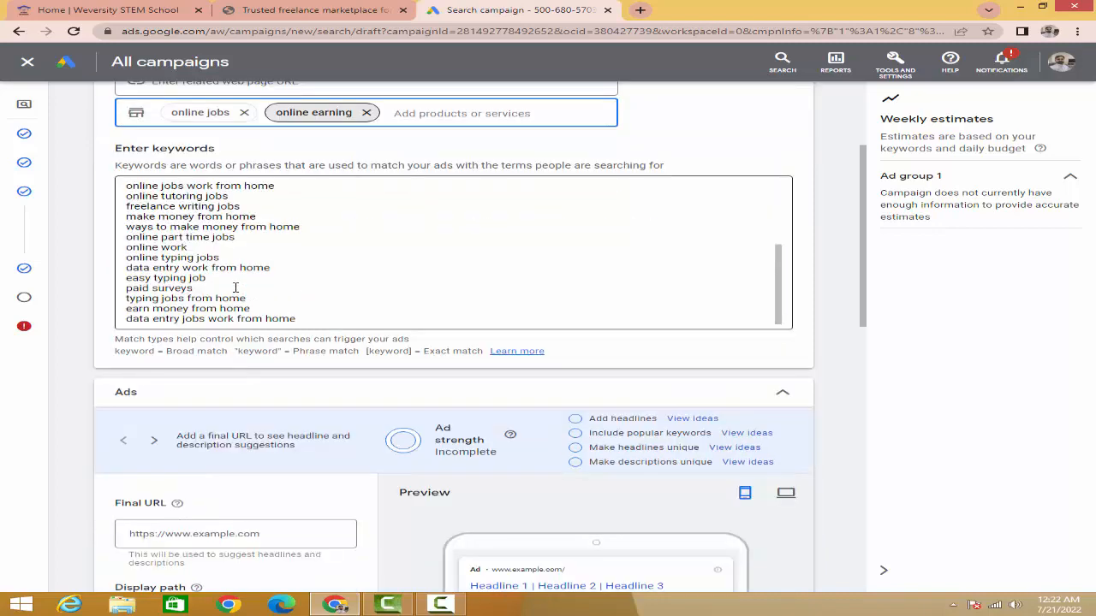
{"action": "scroll", "coordinate": [233, 273], "scroll_direction": "up", "scroll_amount": 5}
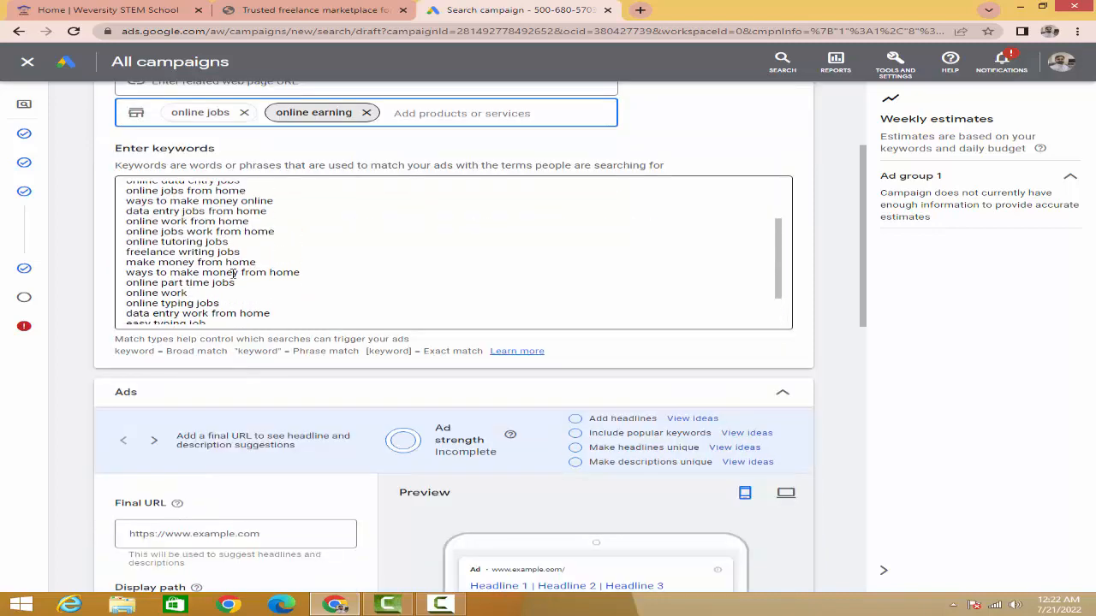
Step: Look over Ad group 1's keyword list and the ad form with its headline and description fields
{"action": "scroll", "coordinate": [233, 272], "scroll_direction": "up", "scroll_amount": 3}
{"action": "scroll", "coordinate": [243, 347], "scroll_direction": "down", "scroll_amount": 6}
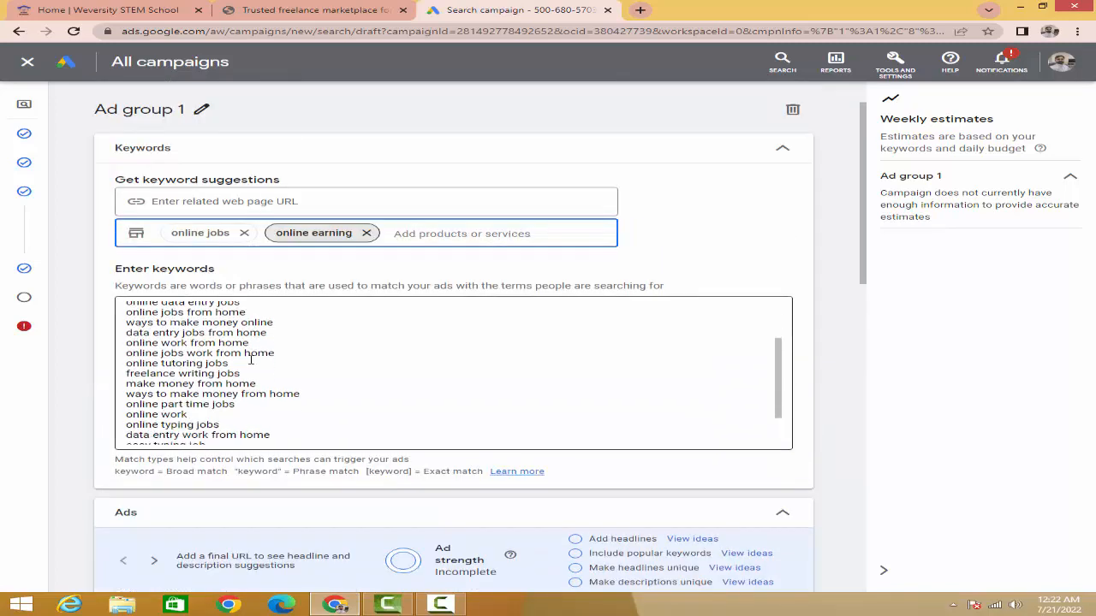
{"action": "scroll", "coordinate": [240, 374], "scroll_direction": "down", "scroll_amount": 7}
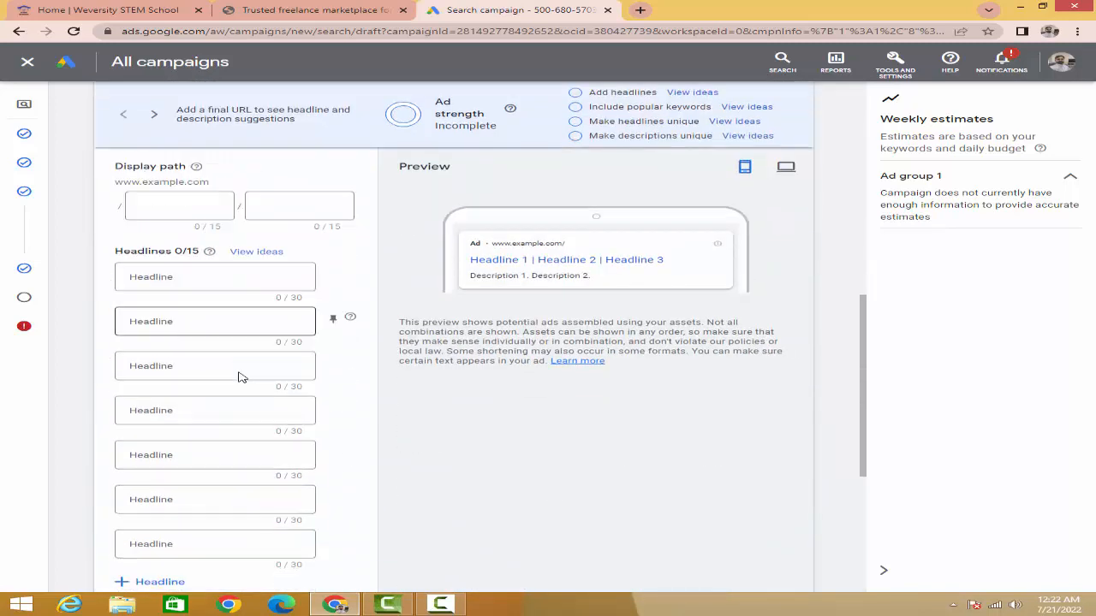
{"action": "scroll", "coordinate": [241, 374], "scroll_direction": "down", "scroll_amount": 3}
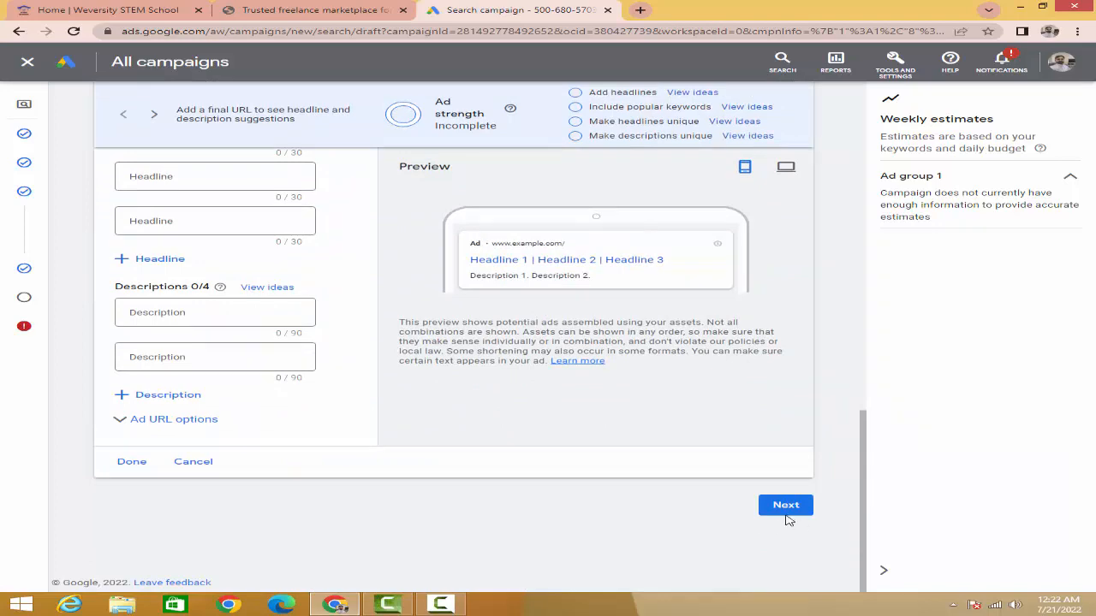
{"action": "scroll", "coordinate": [419, 385], "scroll_direction": "up", "scroll_amount": 12}
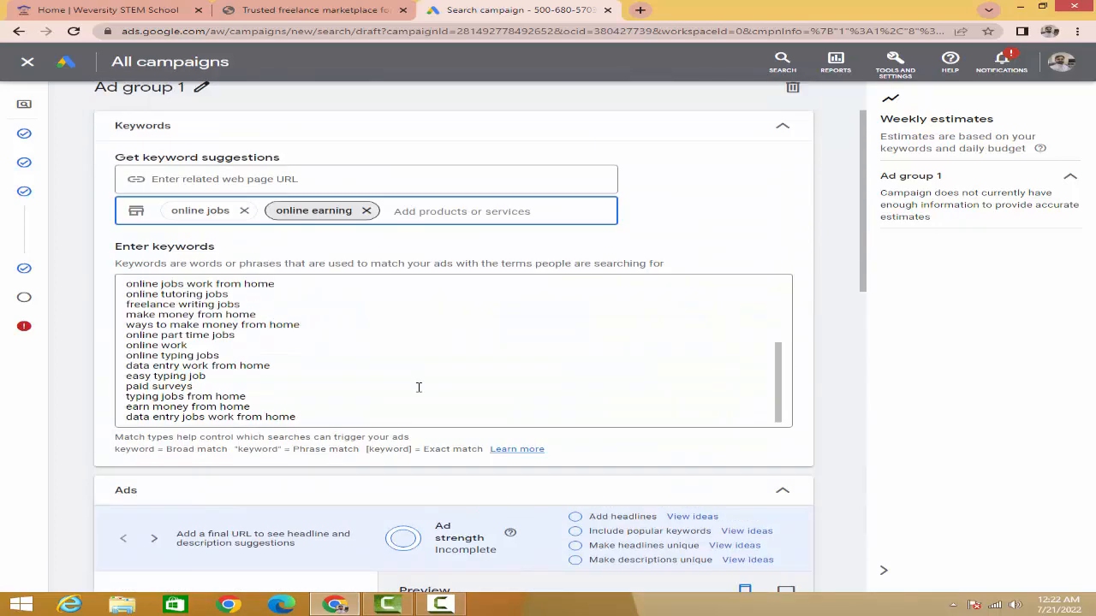
{"action": "scroll", "coordinate": [354, 354], "scroll_direction": "up", "scroll_amount": 1}
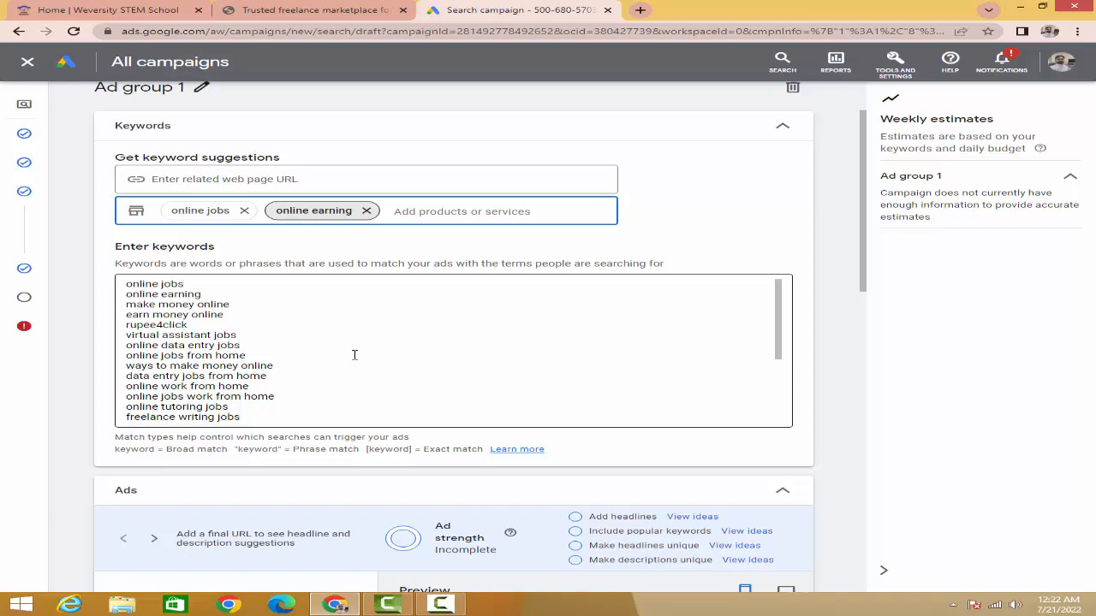
{"action": "scroll", "coordinate": [354, 355], "scroll_direction": "down", "scroll_amount": 2}
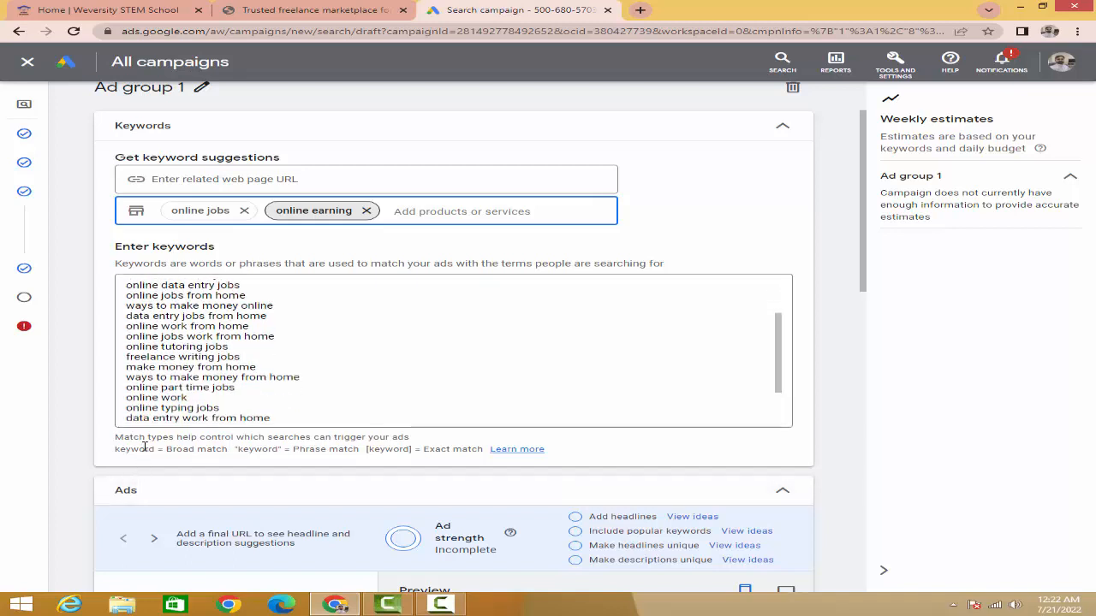
Step: Examine the broad match notation in the match type notes, using the "online jobs" keyword as the example
{"action": "left_click_drag", "start_coordinate": [116, 437], "coordinate": [411, 439]}
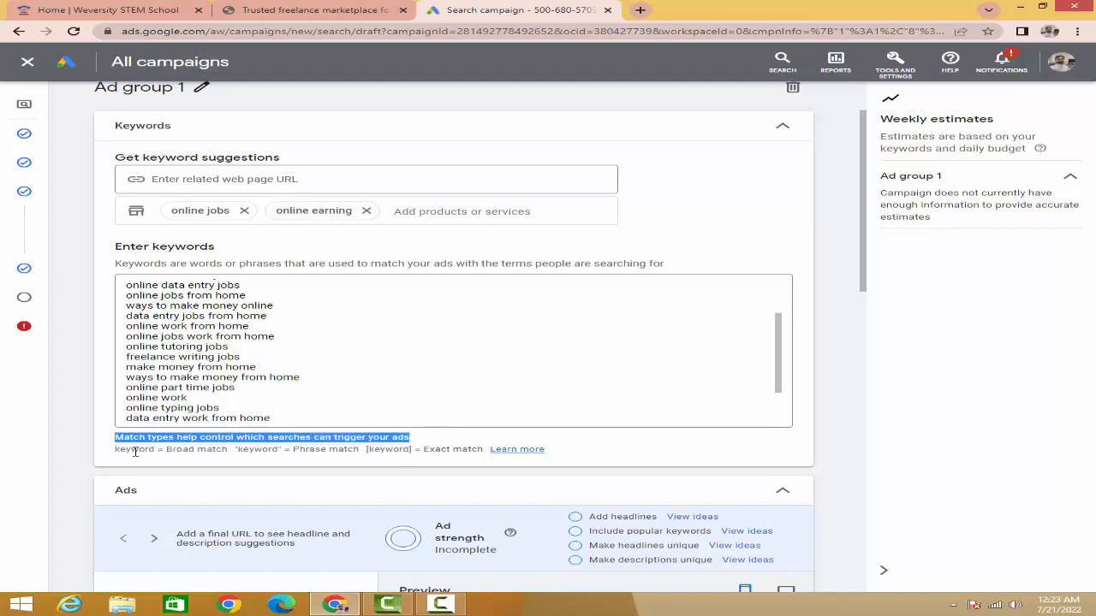
{"action": "left_click", "coordinate": [122, 451]}
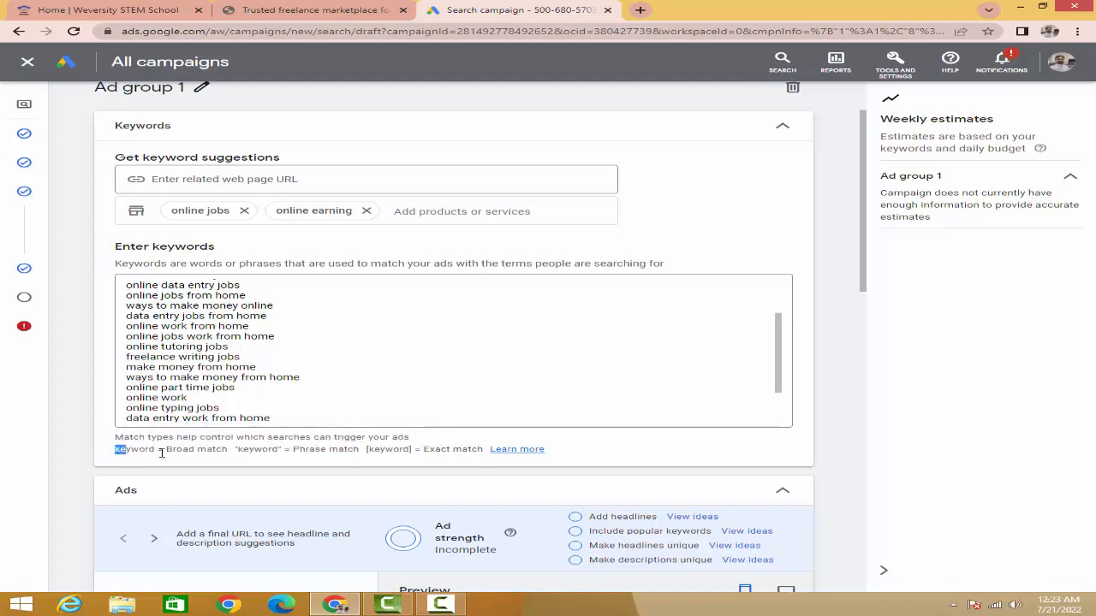
{"action": "left_click_drag", "start_coordinate": [166, 449], "coordinate": [224, 451]}
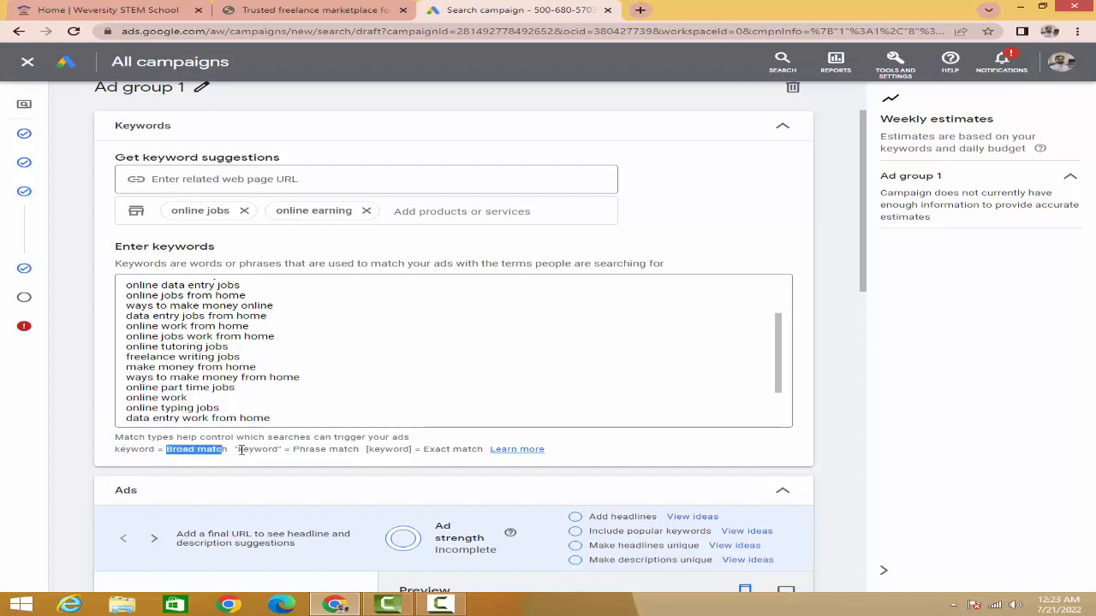
{"action": "left_click", "coordinate": [192, 452]}
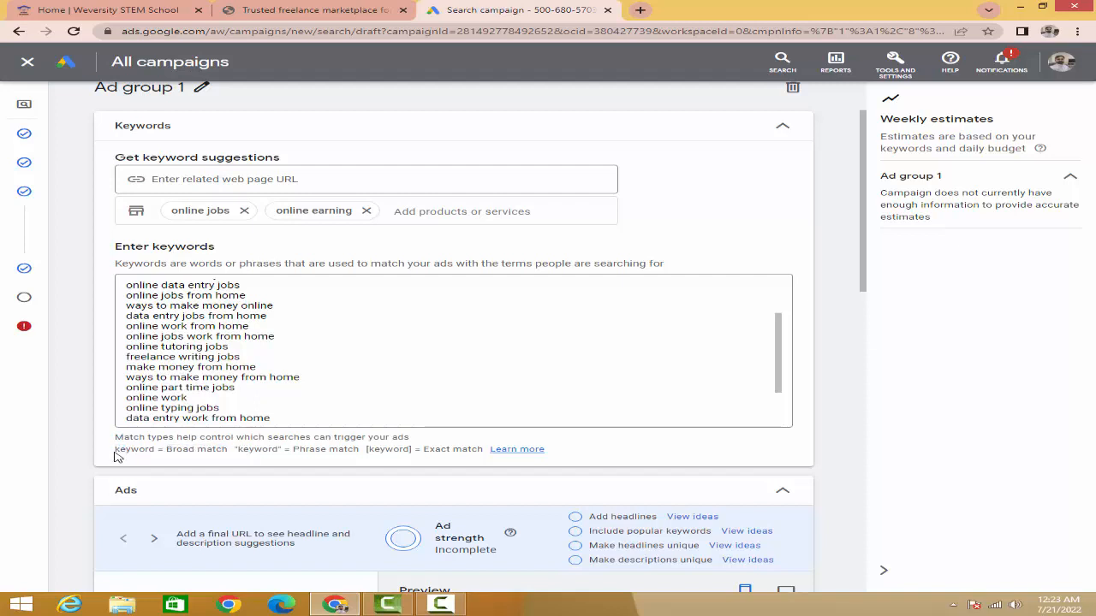
{"action": "scroll", "coordinate": [175, 326], "scroll_direction": "up", "scroll_amount": 3}
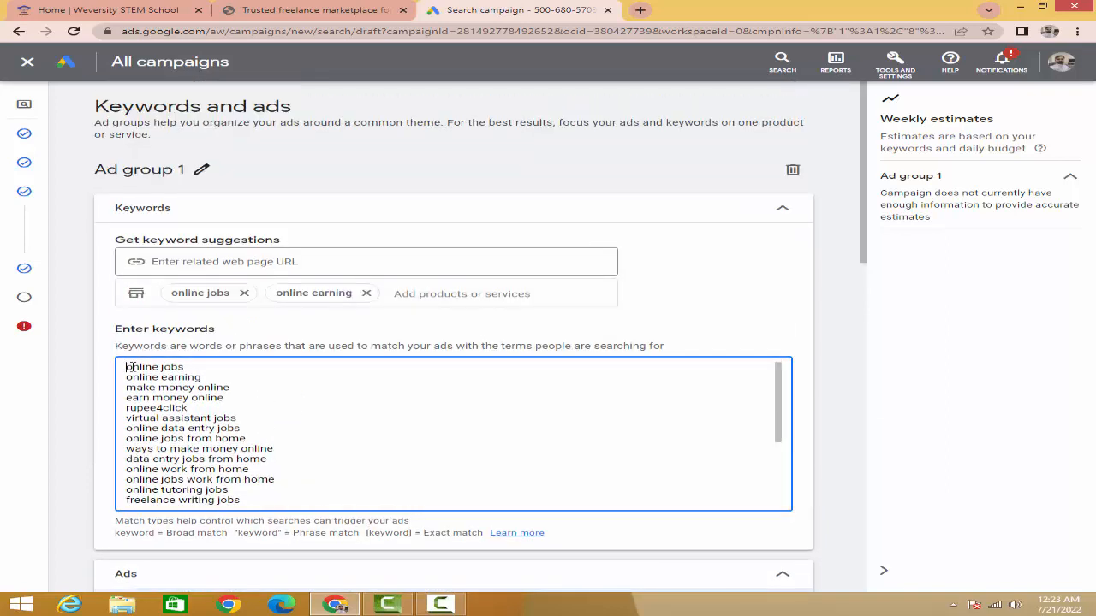
{"action": "left_click_drag", "start_coordinate": [127, 367], "coordinate": [188, 368]}
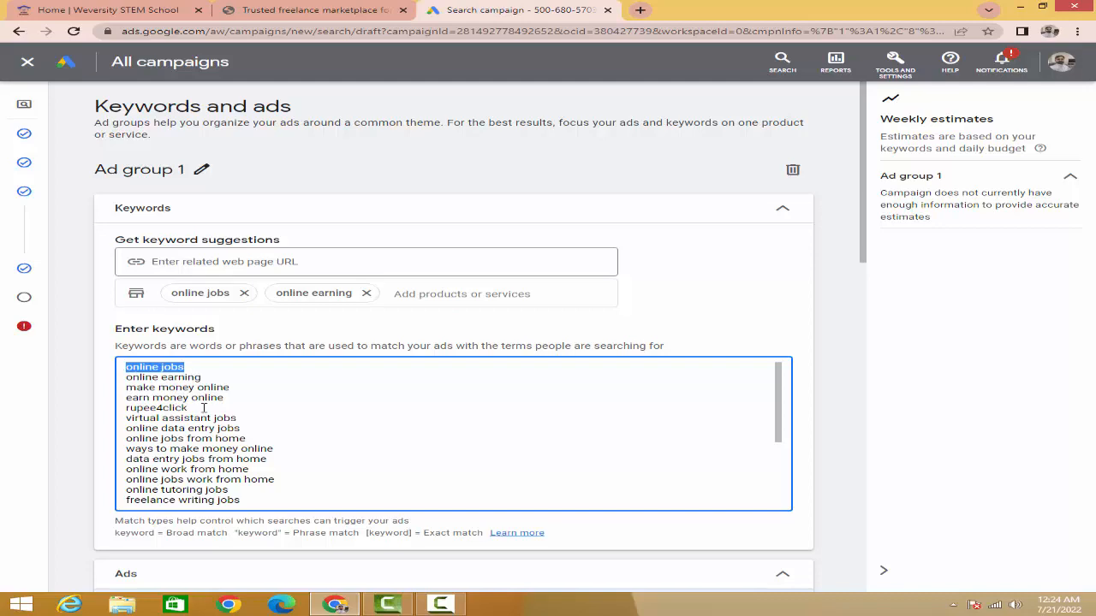
{"action": "left_click", "coordinate": [224, 454]}
Step: Examine the phrase match and exact match notations in the notes for the keyword list
{"action": "scroll", "coordinate": [226, 500], "scroll_direction": "down", "scroll_amount": 3}
{"action": "scroll", "coordinate": [229, 512], "scroll_direction": "down", "scroll_amount": 1}
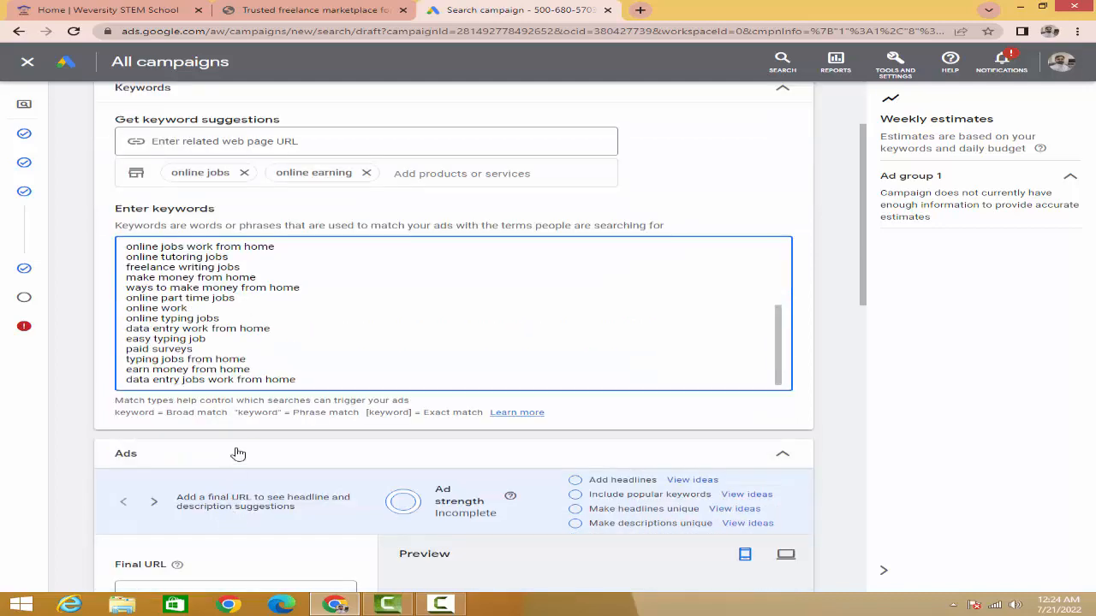
{"action": "left_click", "coordinate": [237, 413]}
{"action": "left_click_drag", "start_coordinate": [237, 413], "coordinate": [286, 415]}
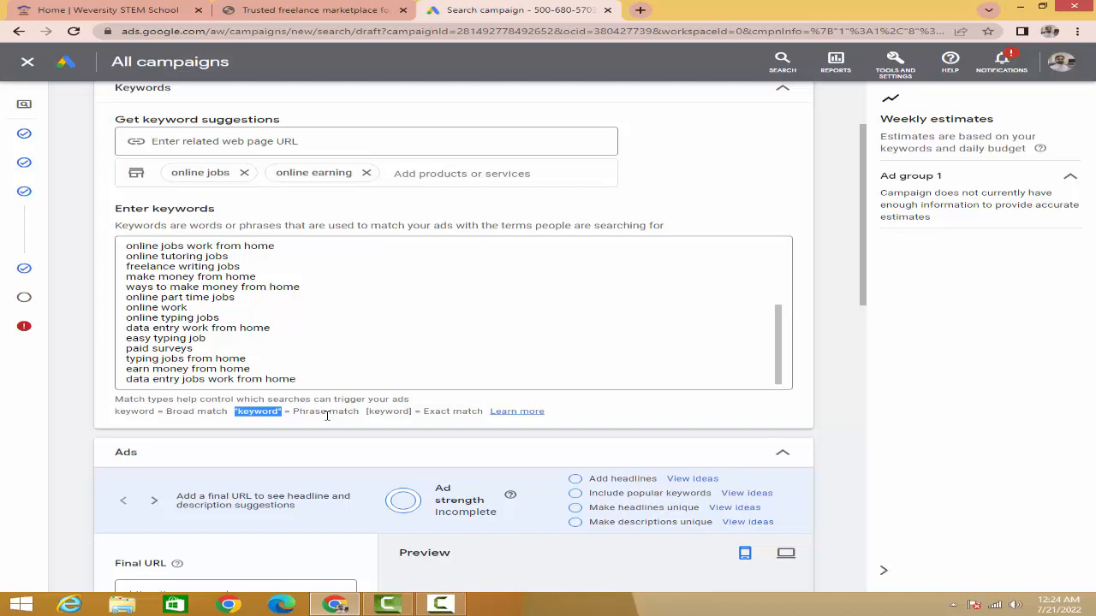
{"action": "left_click", "coordinate": [364, 413]}
{"action": "left_click_drag", "start_coordinate": [369, 413], "coordinate": [387, 414]}
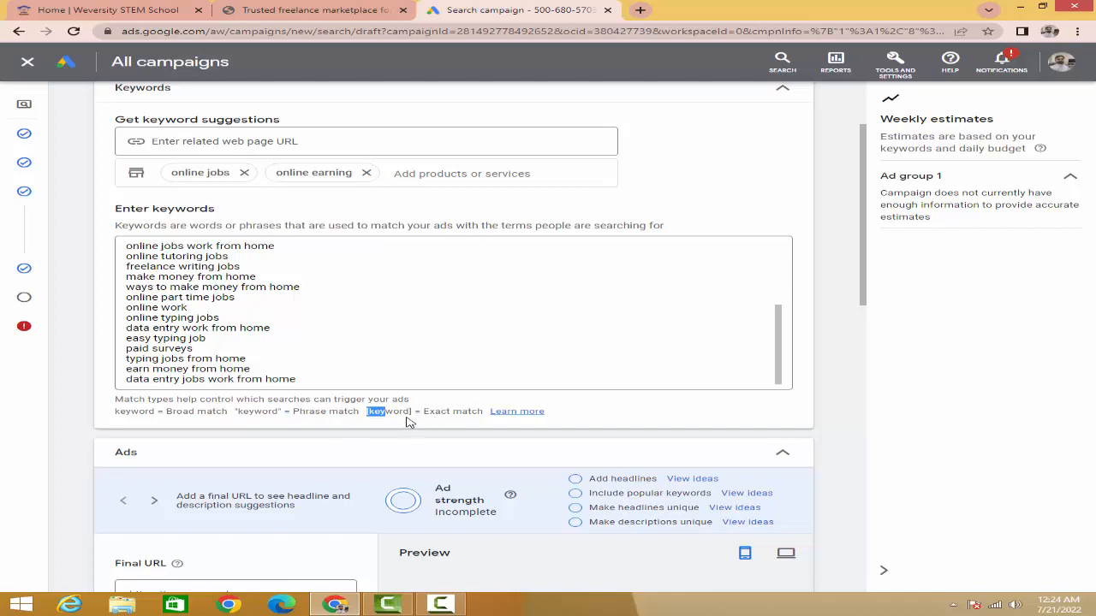
{"action": "left_click", "coordinate": [408, 422]}
Step: Copy the first keyword "online jobs" and insert three duplicates of it on separate lines directly beneath it
{"action": "scroll", "coordinate": [212, 314], "scroll_direction": "up", "scroll_amount": 6}
{"action": "left_click", "coordinate": [216, 367]}
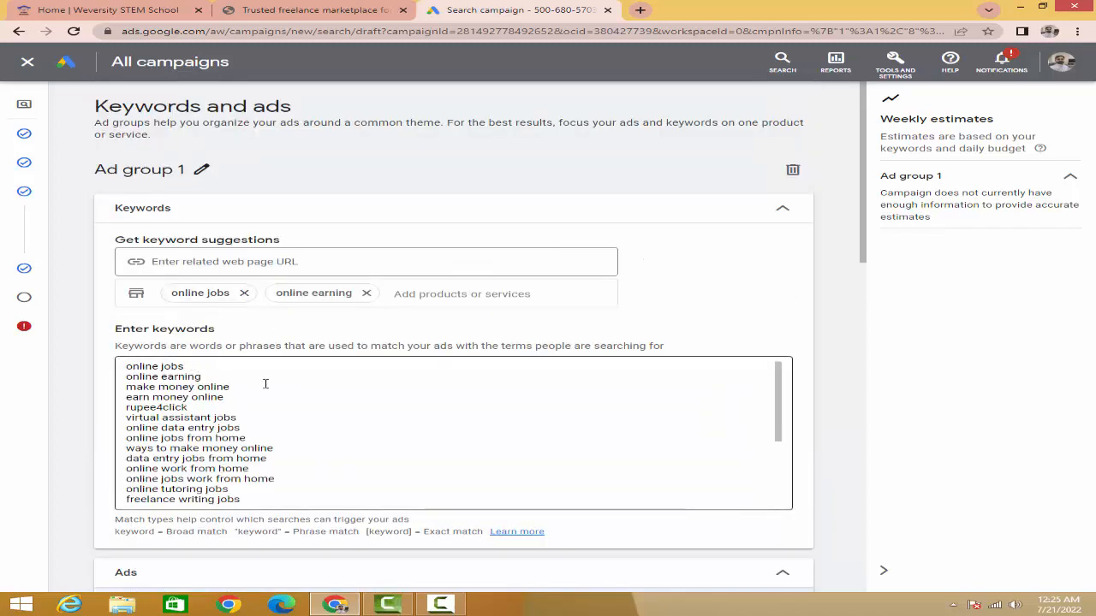
{"action": "left_click", "coordinate": [183, 366]}
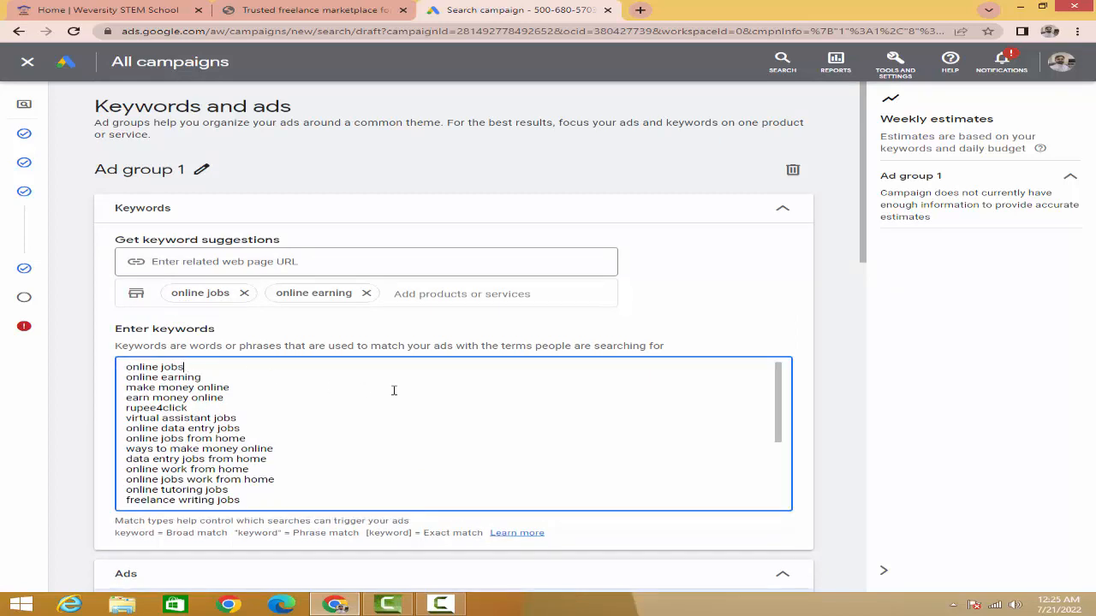
{"action": "key", "text": "shift+Left"}
{"action": "key", "text": "shift+Left"}
{"action": "key", "text": "shift+Left"}
{"action": "key", "text": "shift+Left"}
{"action": "key", "text": "shift+Left"}
{"action": "key", "text": "shift+Left"}
{"action": "key", "text": "shift+Left"}
{"action": "key", "text": "shift+Left"}
{"action": "key", "text": "shift+Left"}
{"action": "key", "text": "shift+Left"}
{"action": "key", "text": "shift+Left"}
{"action": "key", "text": "ctrl+c"}
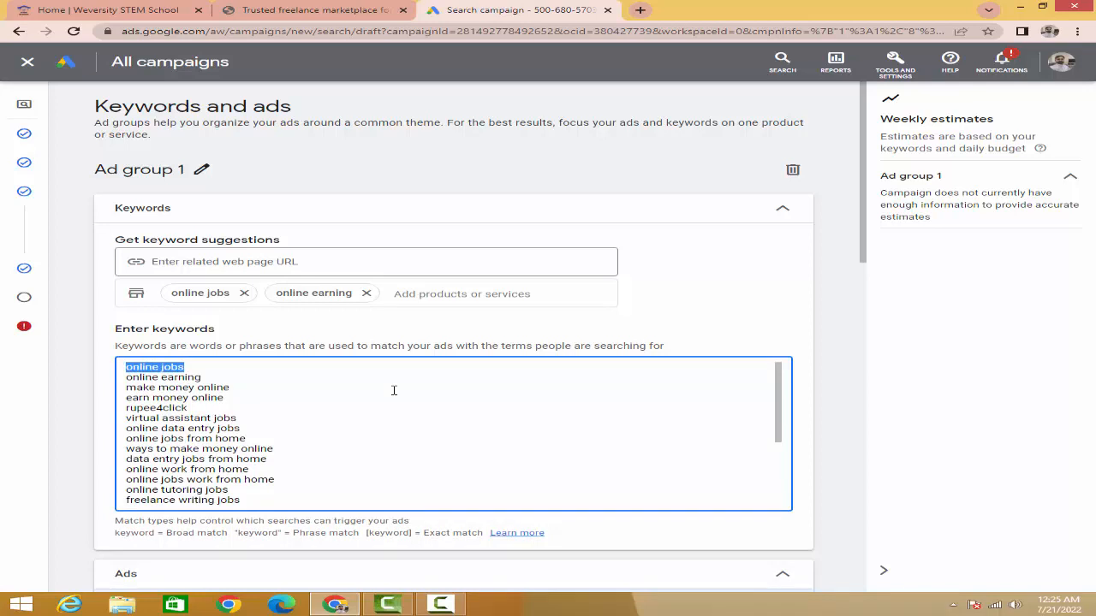
{"action": "key", "text": "Right"}
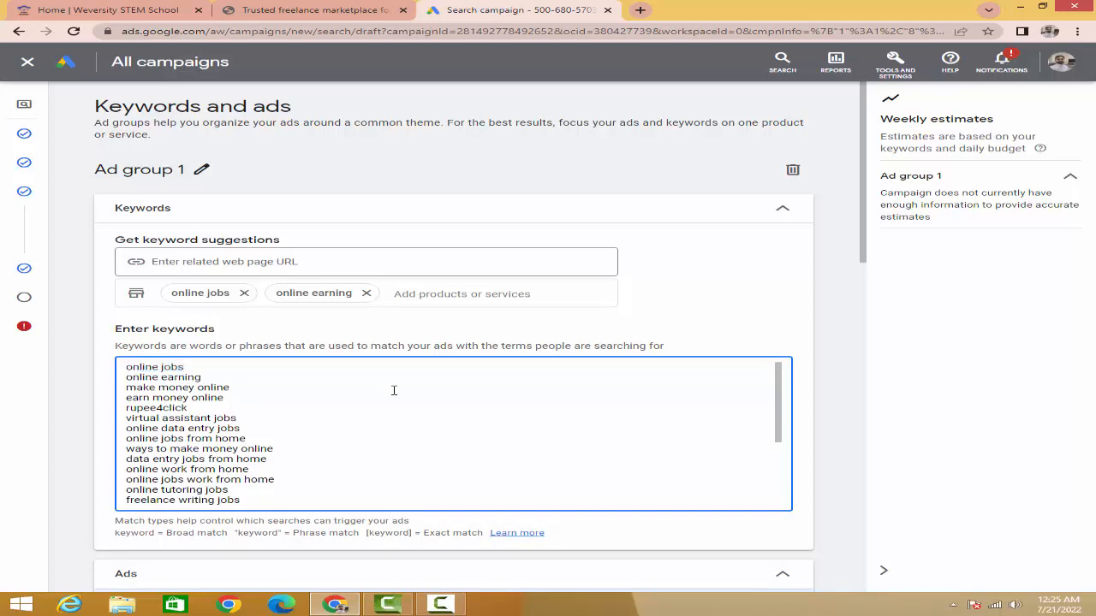
{"action": "key", "text": "Return"}
{"action": "key", "text": "ctrl+v"}
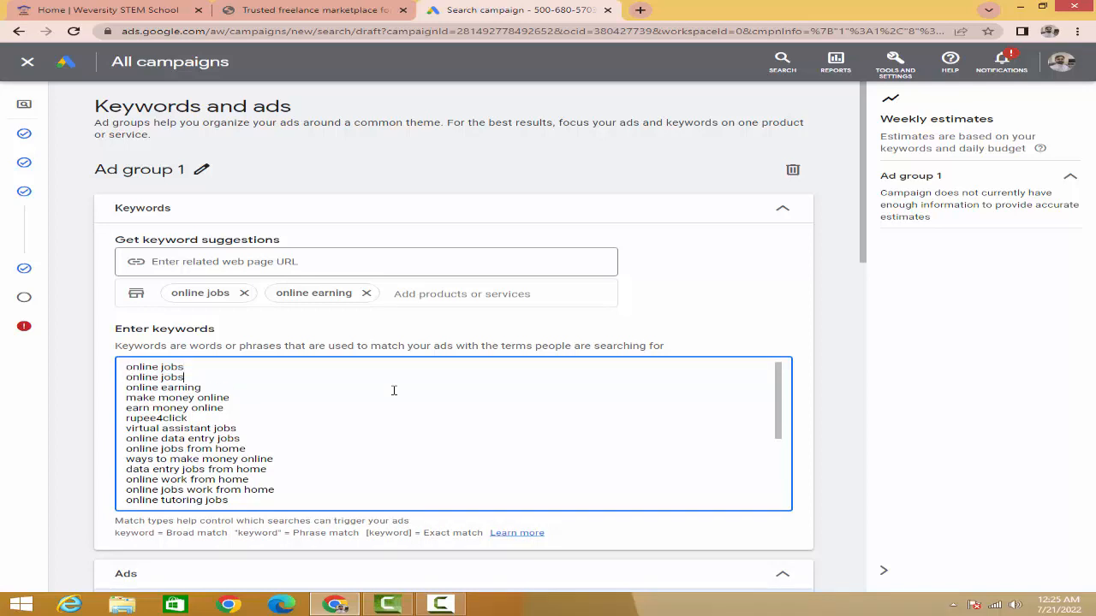
{"action": "key", "text": "Return"}
{"action": "key", "text": "ctrl+v"}
{"action": "key", "text": "Return"}
{"action": "key", "text": "ctrl+v"}
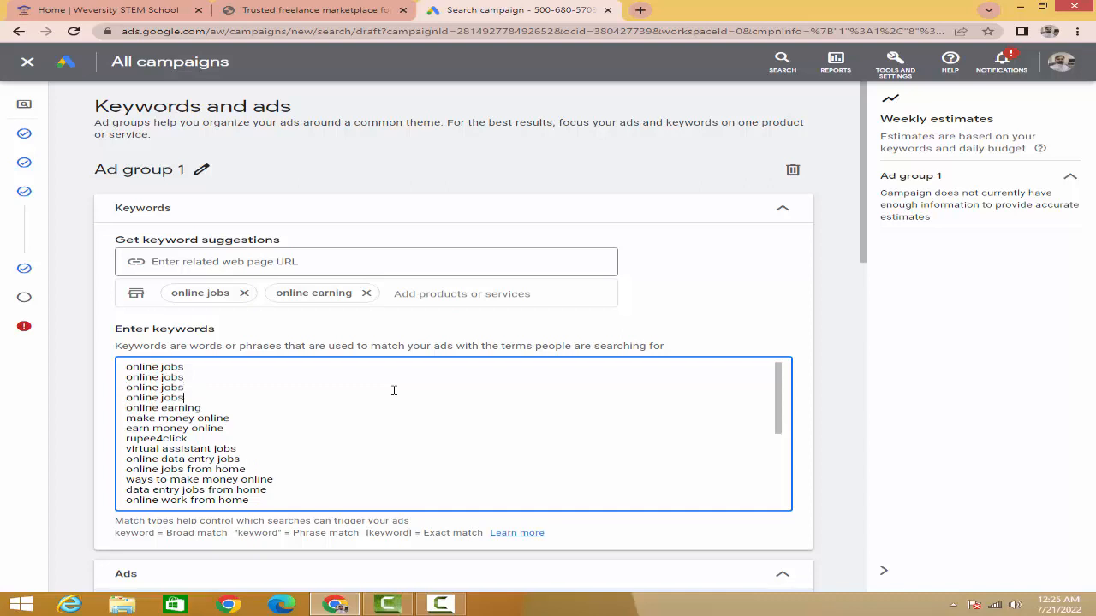
Step: Change the second "online jobs" entry to the broad match modifier form +online +jobs
{"action": "key", "text": "Up"}
{"action": "key", "text": "Up"}
{"action": "key", "text": "Right"}
{"action": "key", "text": "Right"}
{"action": "key", "text": "Right"}
{"action": "key", "text": "Left"}
{"action": "key", "text": "Left"}
{"action": "key", "text": "Left"}
{"action": "type", "text": "+"}
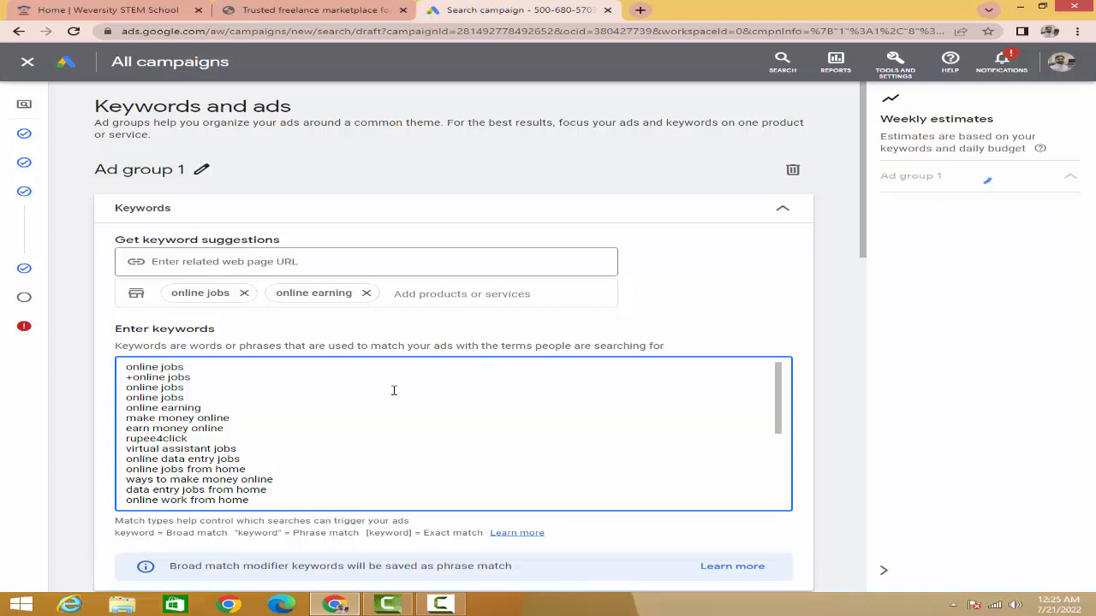
{"action": "type", "text": "+"}
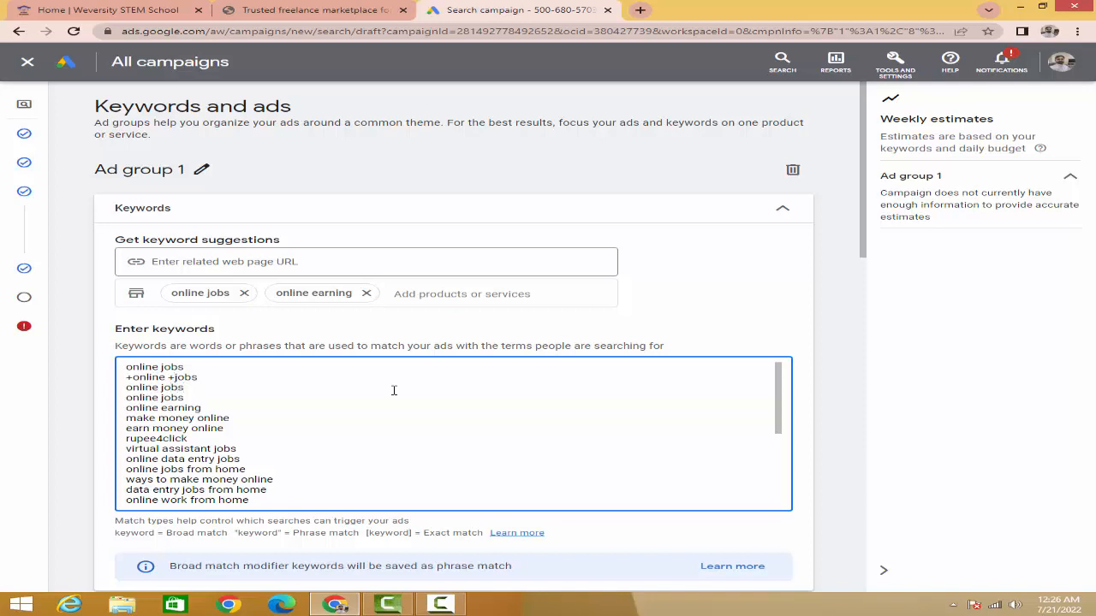
Step: Enclose the third "online jobs" entry in double quotation marks to make it phrase match
{"action": "type", "text": "\""}
{"action": "key", "text": "Home"}
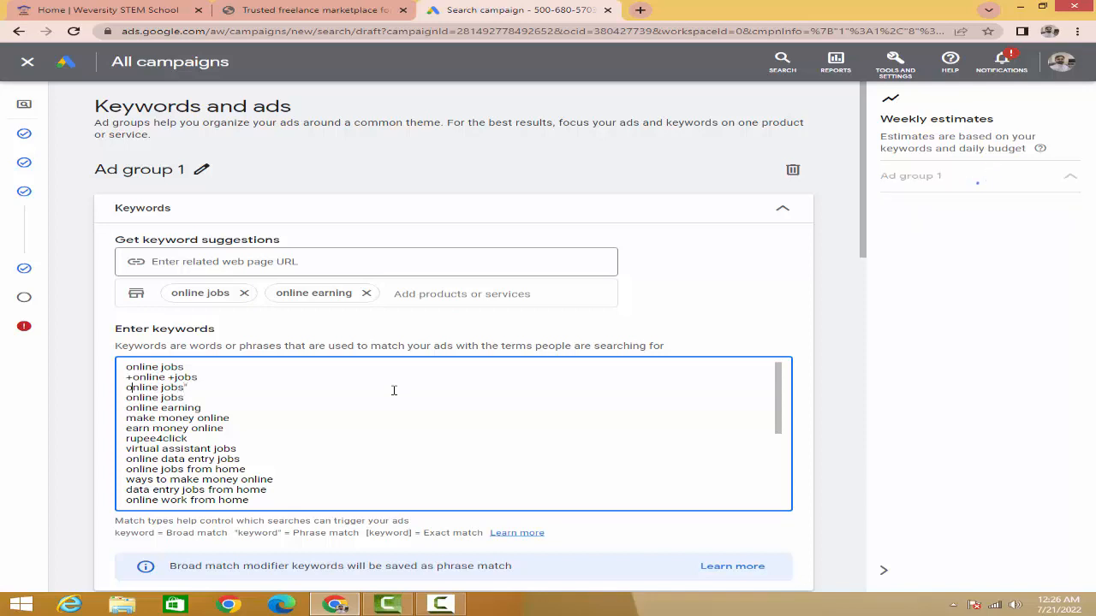
{"action": "type", "text": "\""}
Step: Enclose the fourth entry in square brackets as [online jobs] to make it exact match, and review the keyword list
{"action": "key", "text": "Down"}
{"action": "key", "text": "Home"}
{"action": "type", "text": "["}
{"action": "key", "text": "Right"}
{"action": "key", "text": "Right"}
{"action": "key", "text": "Right"}
{"action": "key", "text": "Right"}
{"action": "key", "text": "Right"}
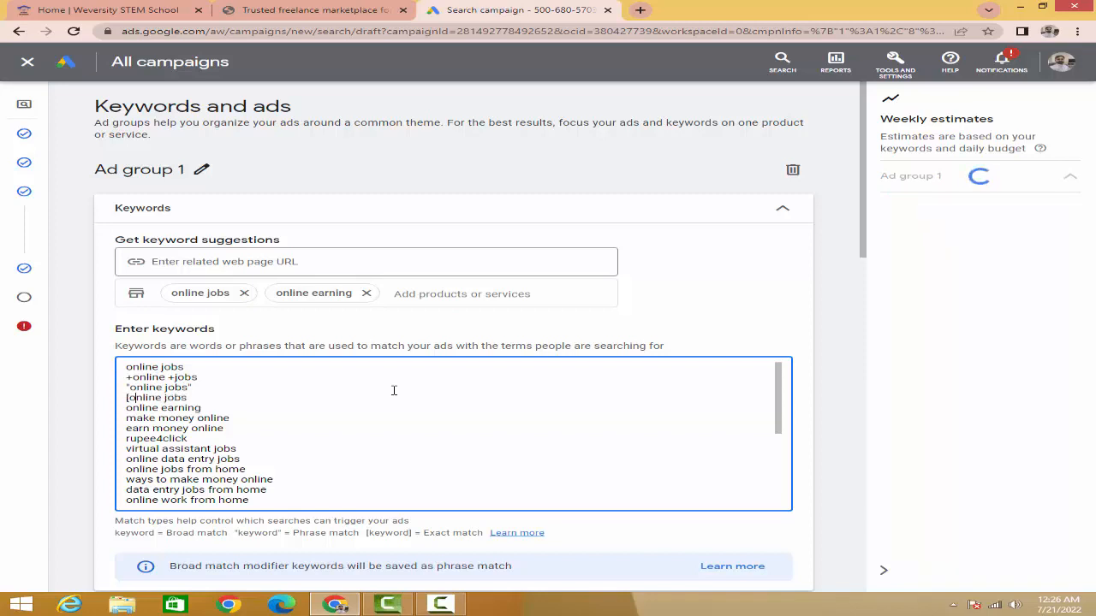
{"action": "key", "text": "Right"}
{"action": "key", "text": "Right"}
{"action": "key", "text": "Right"}
{"action": "key", "text": "Right"}
{"action": "key", "text": "Right"}
{"action": "key", "text": "Right"}
{"action": "type", "text": "]"}
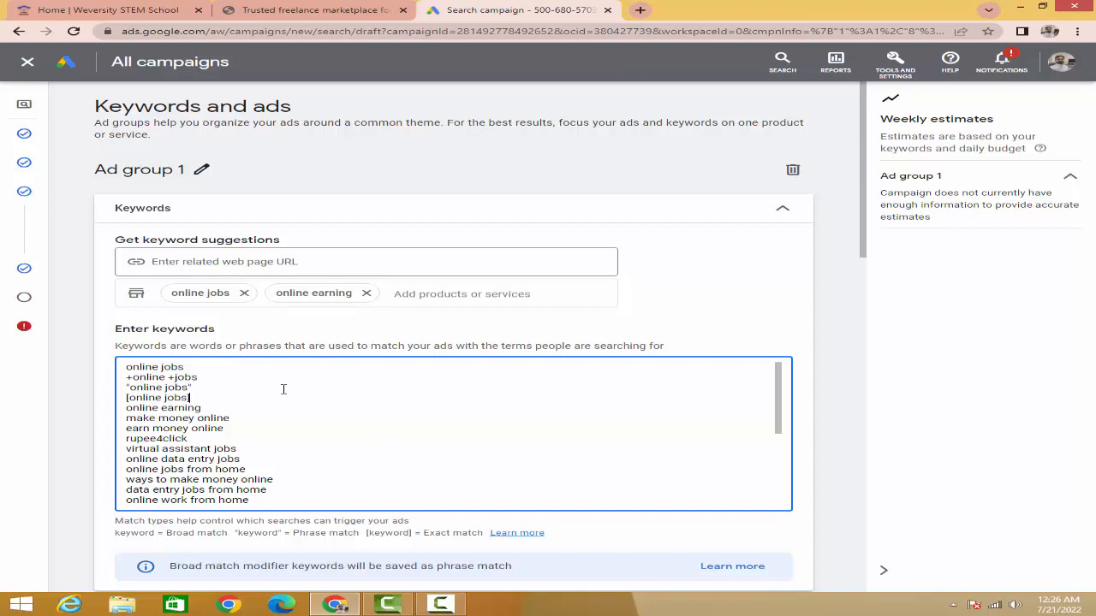
{"action": "scroll", "coordinate": [213, 416], "scroll_direction": "down", "scroll_amount": 5}
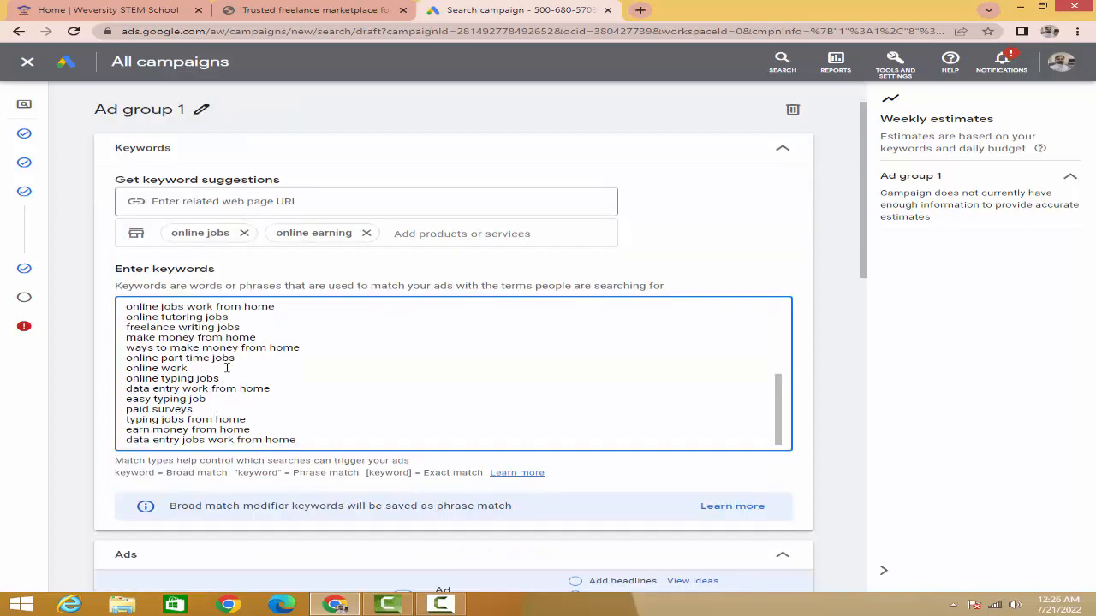
{"action": "scroll", "coordinate": [227, 368], "scroll_direction": "up", "scroll_amount": 3}
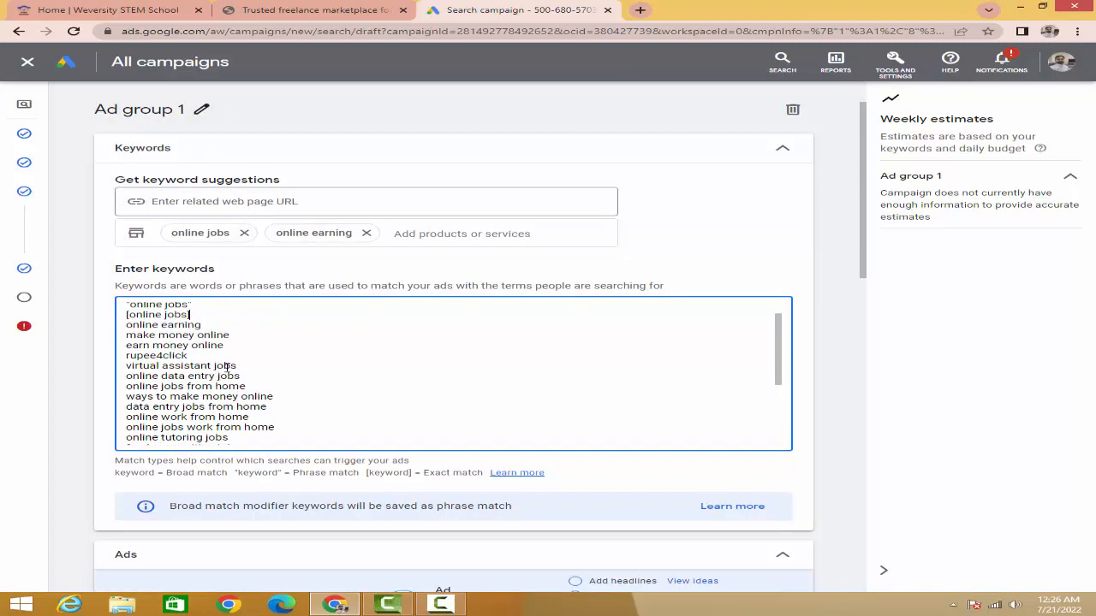
{"action": "scroll", "coordinate": [226, 368], "scroll_direction": "up", "scroll_amount": 3}
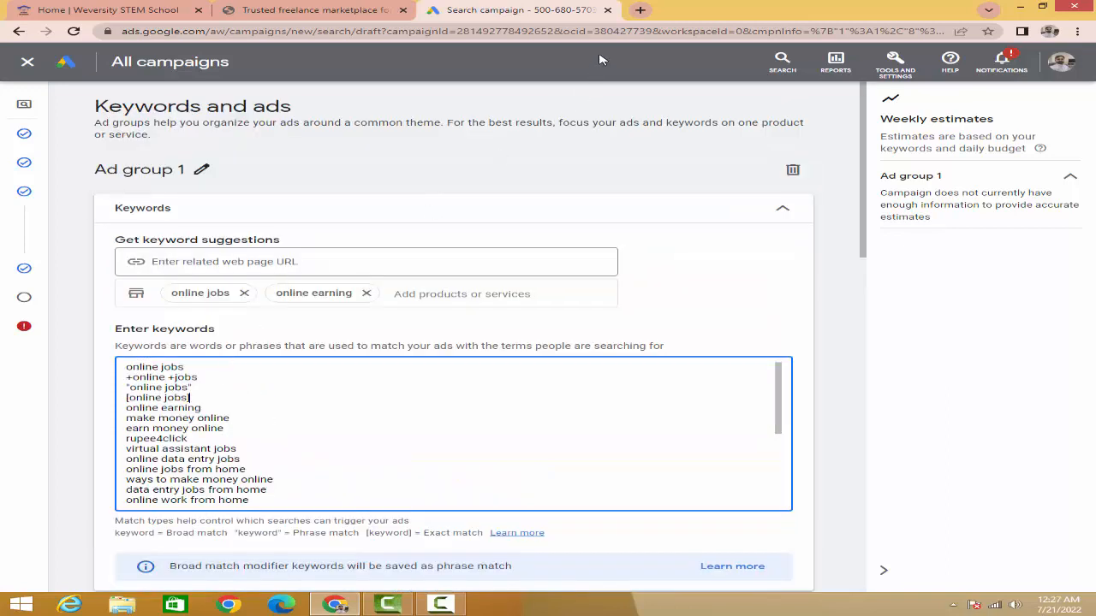
Step: Open the Google search page in a new browser tab
{"action": "left_click", "coordinate": [640, 10]}
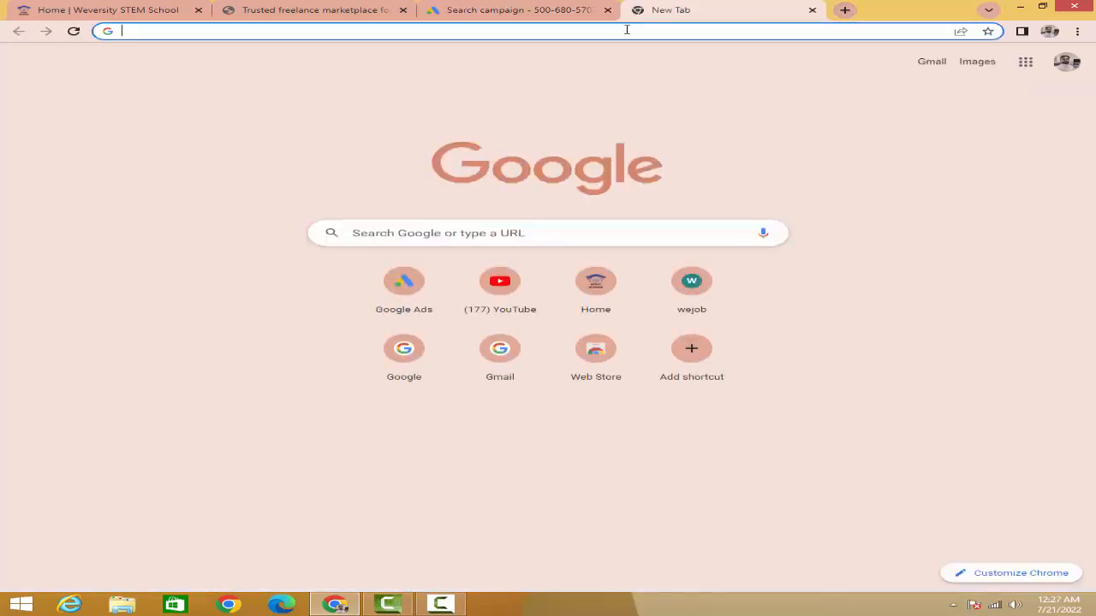
{"action": "left_click", "coordinate": [627, 30]}
{"action": "type", "text": "google"}
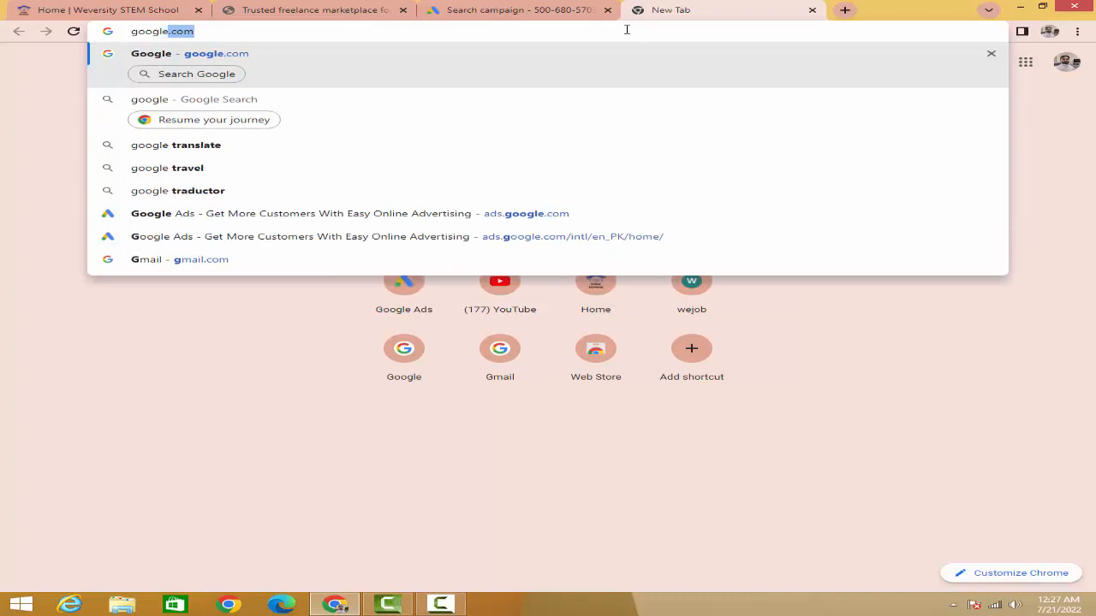
{"action": "key", "text": "Return"}
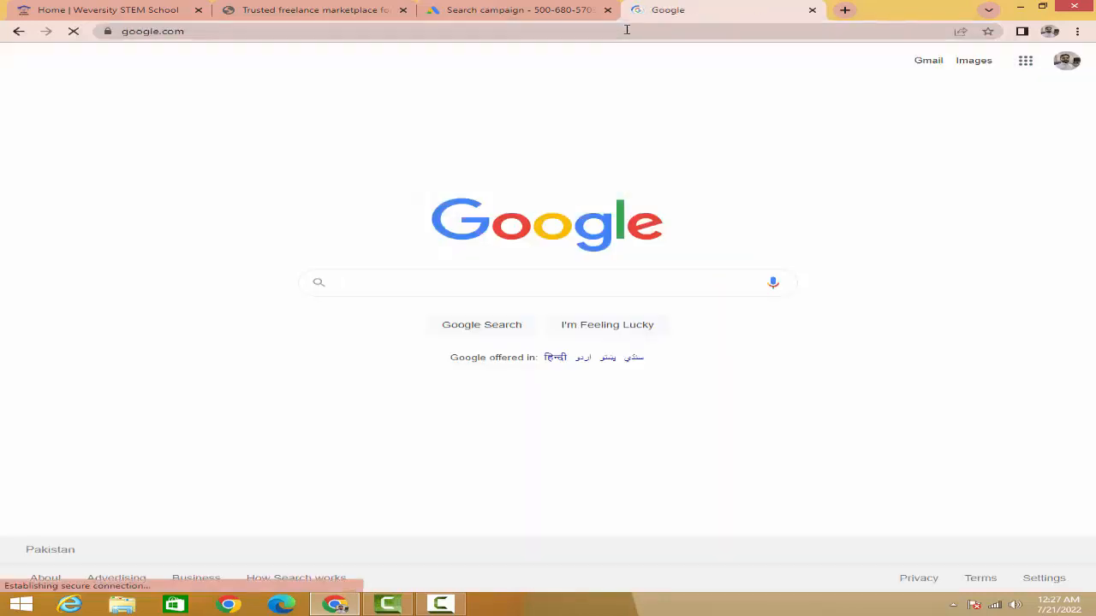
Step: Search Google for adwords wrapper and open the adwordswrapper.com result
{"action": "type", "text": "adword"}
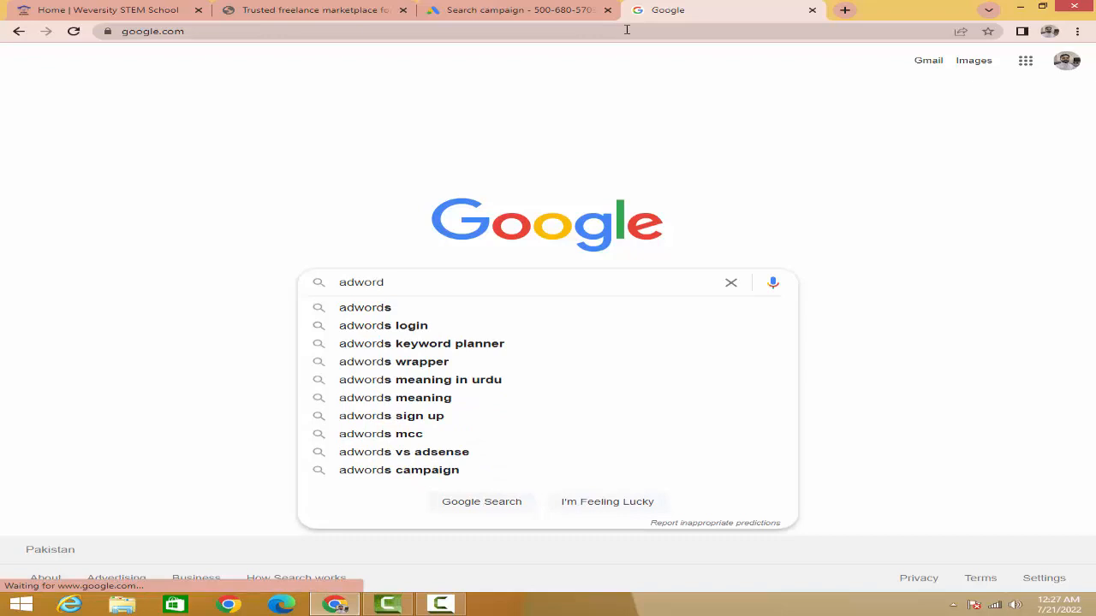
{"action": "type", "text": "s"}
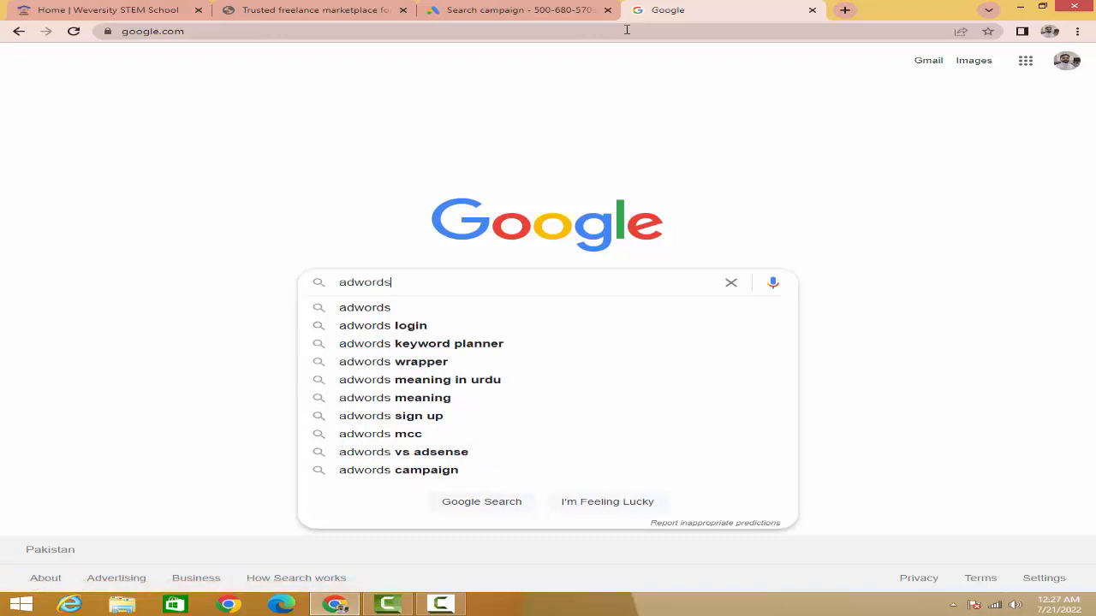
{"action": "type", "text": " wra"}
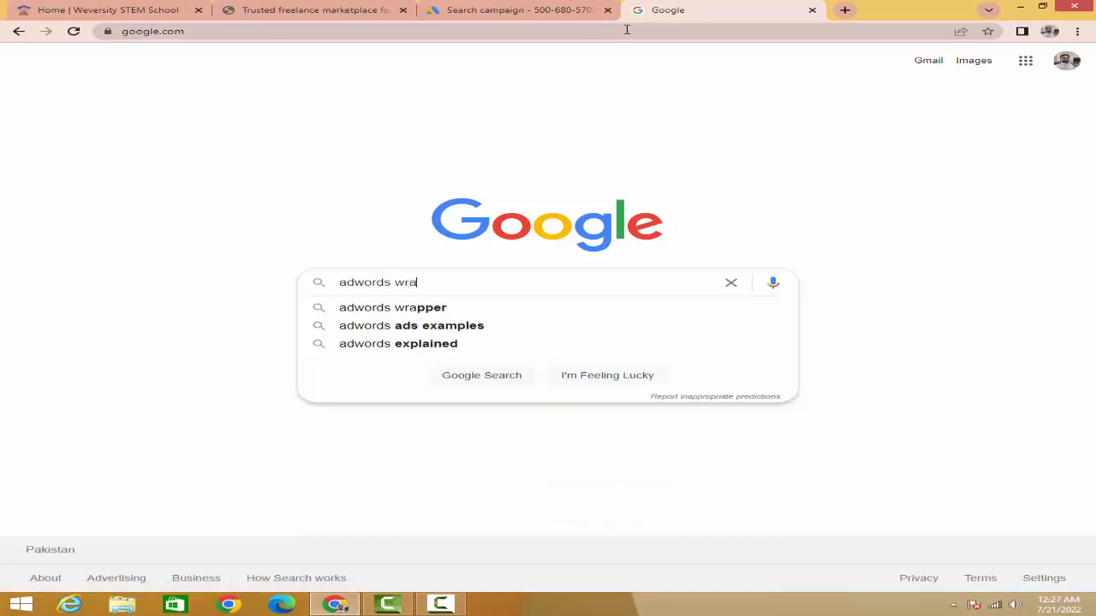
{"action": "key", "text": "Down"}
{"action": "key", "text": "Return"}
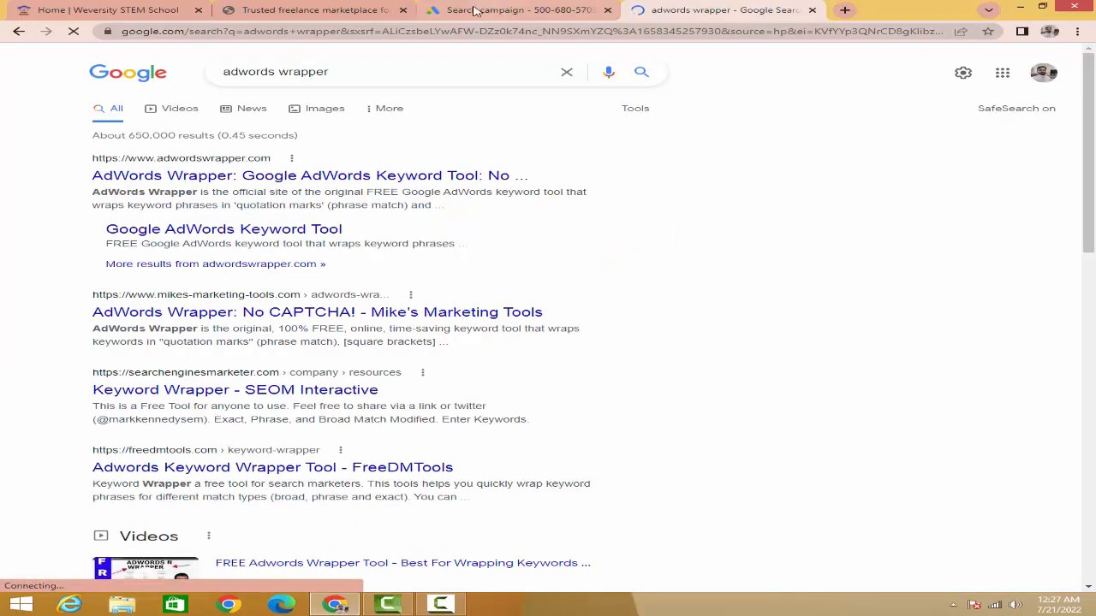
{"action": "left_click", "coordinate": [274, 184]}
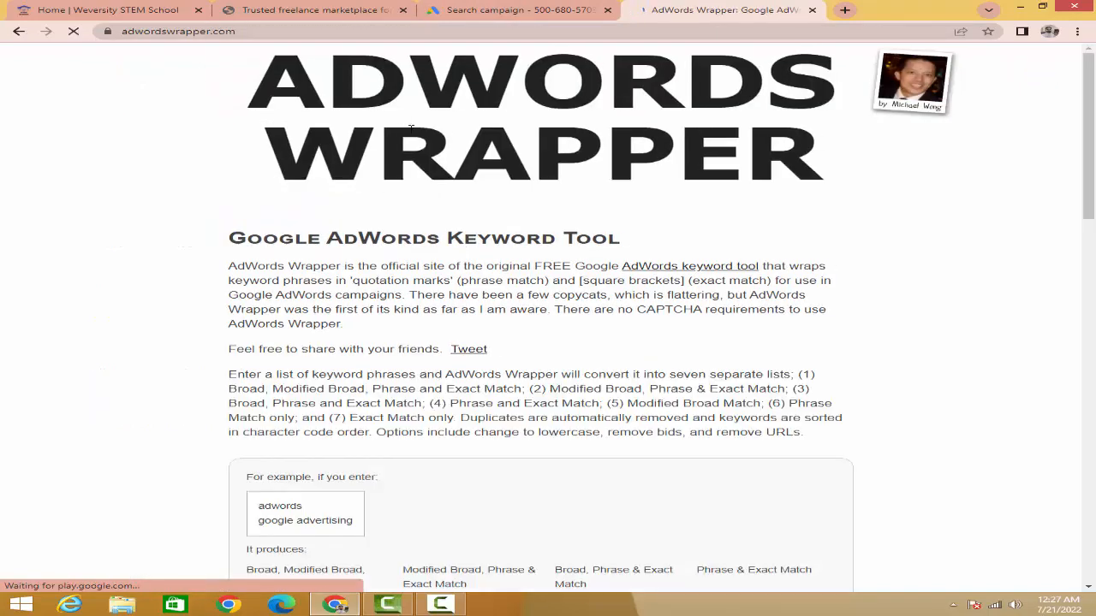
Step: Examine the AdWords Wrapper example showing how the adwords keyword is converted into broad, modified broad, phrase and exact match forms
{"action": "scroll", "coordinate": [582, 188], "scroll_direction": "down", "scroll_amount": 5}
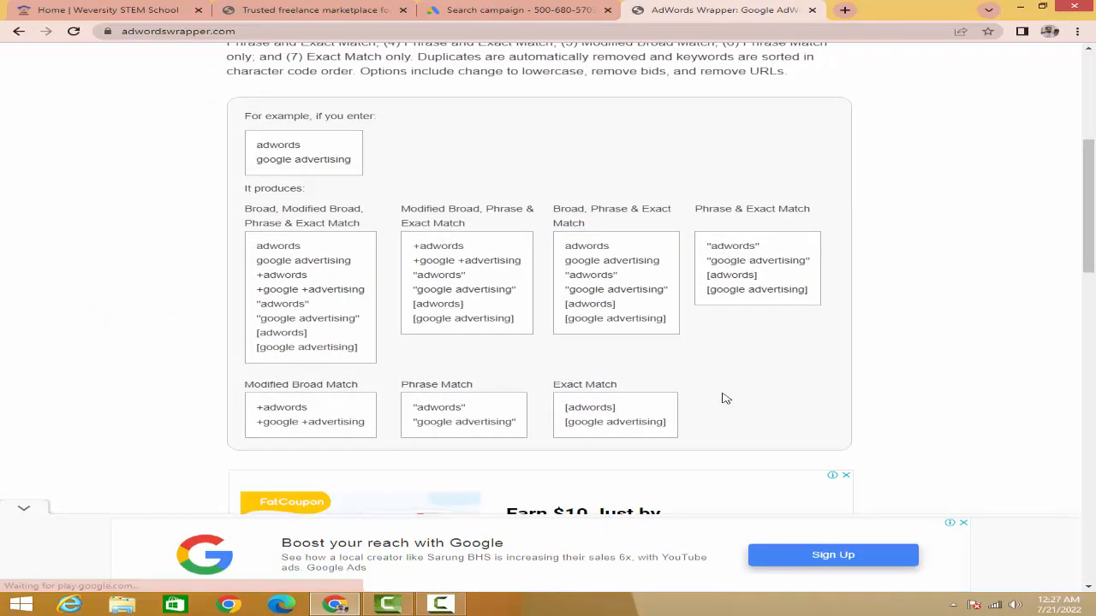
{"action": "left_click", "coordinate": [962, 522]}
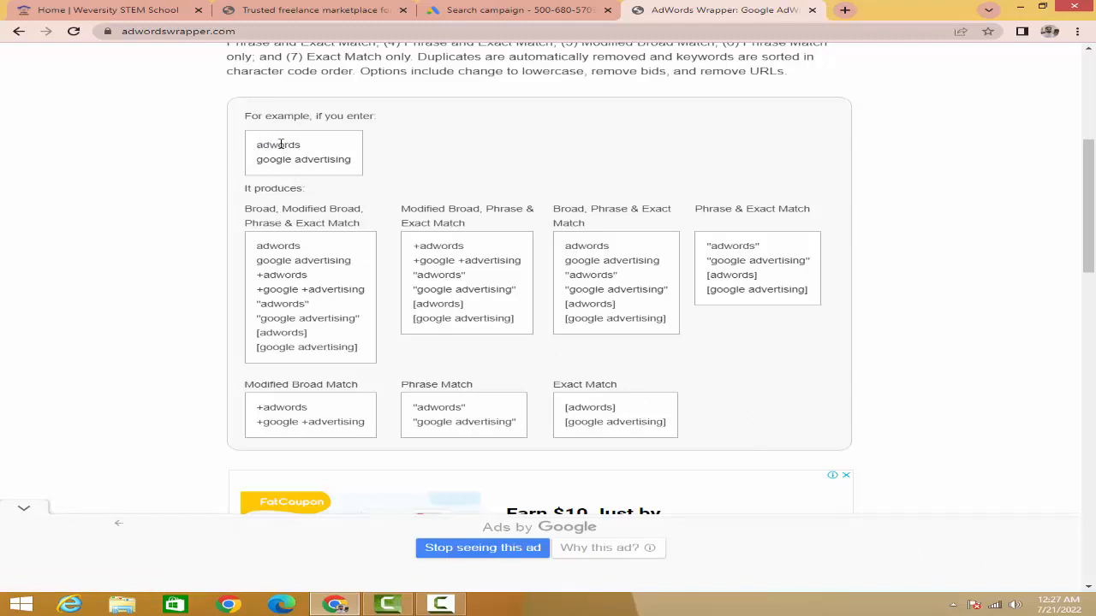
{"action": "left_click_drag", "start_coordinate": [280, 144], "coordinate": [301, 146]}
{"action": "left_click_drag", "start_coordinate": [268, 210], "coordinate": [337, 224]}
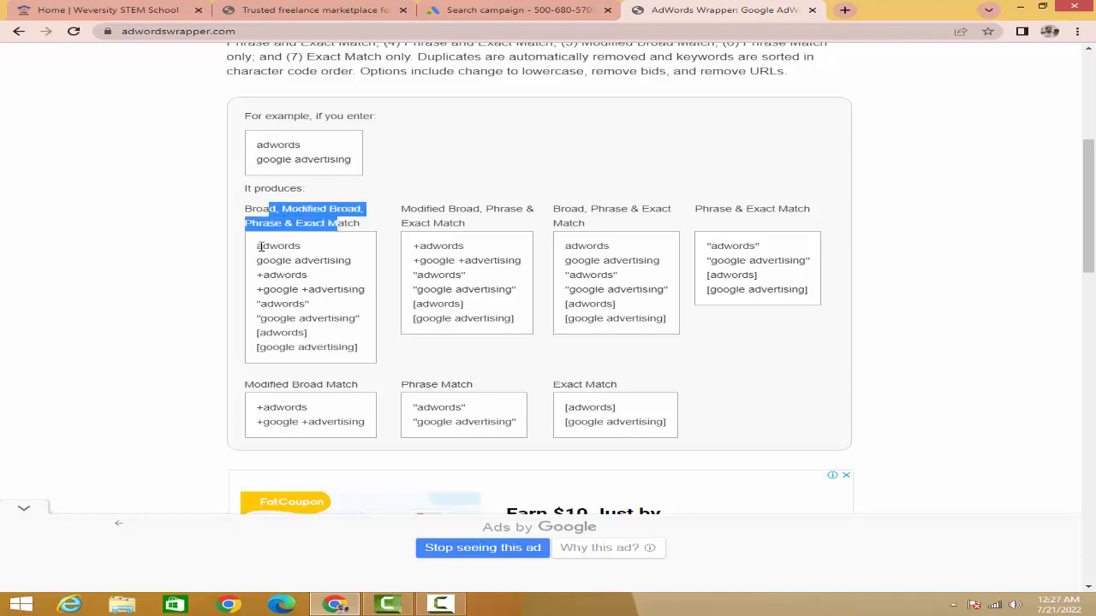
{"action": "left_click_drag", "start_coordinate": [259, 246], "coordinate": [306, 275]}
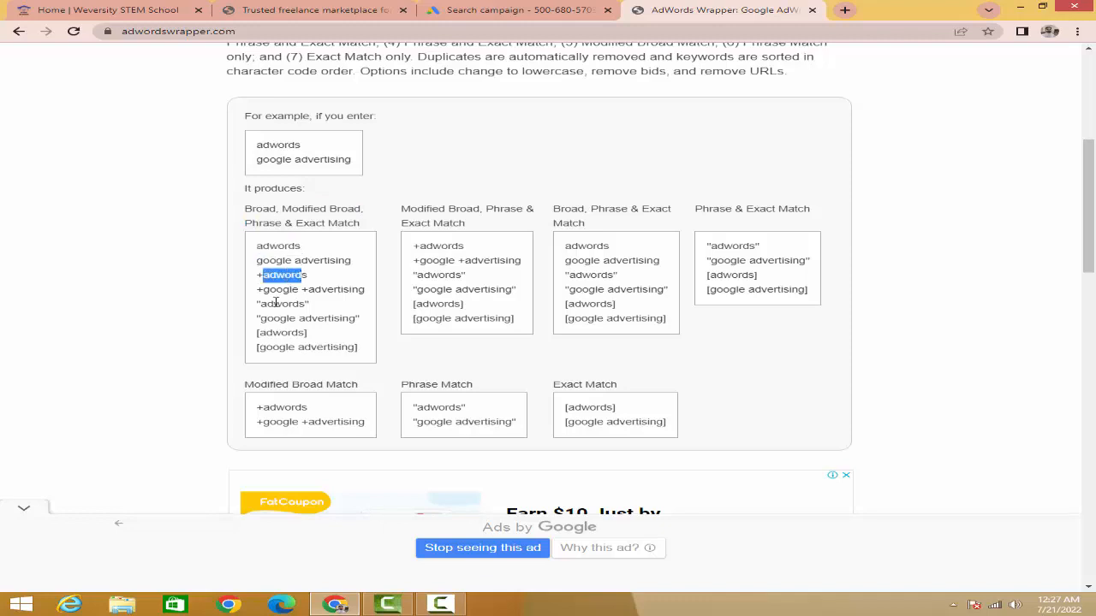
{"action": "left_click_drag", "start_coordinate": [260, 304], "coordinate": [311, 305]}
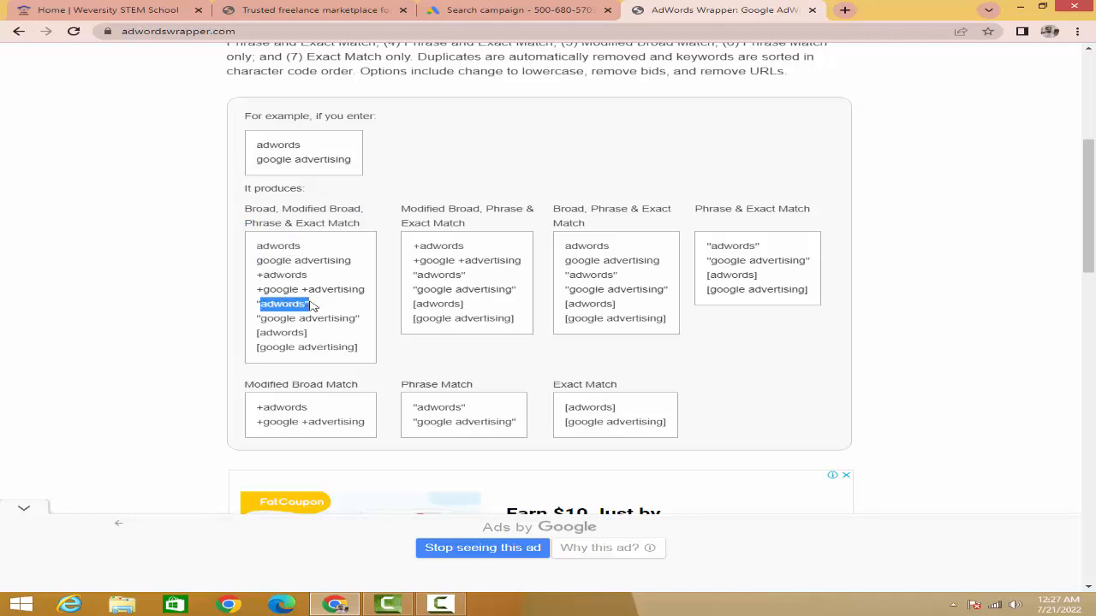
{"action": "left_click_drag", "start_coordinate": [257, 336], "coordinate": [310, 343]}
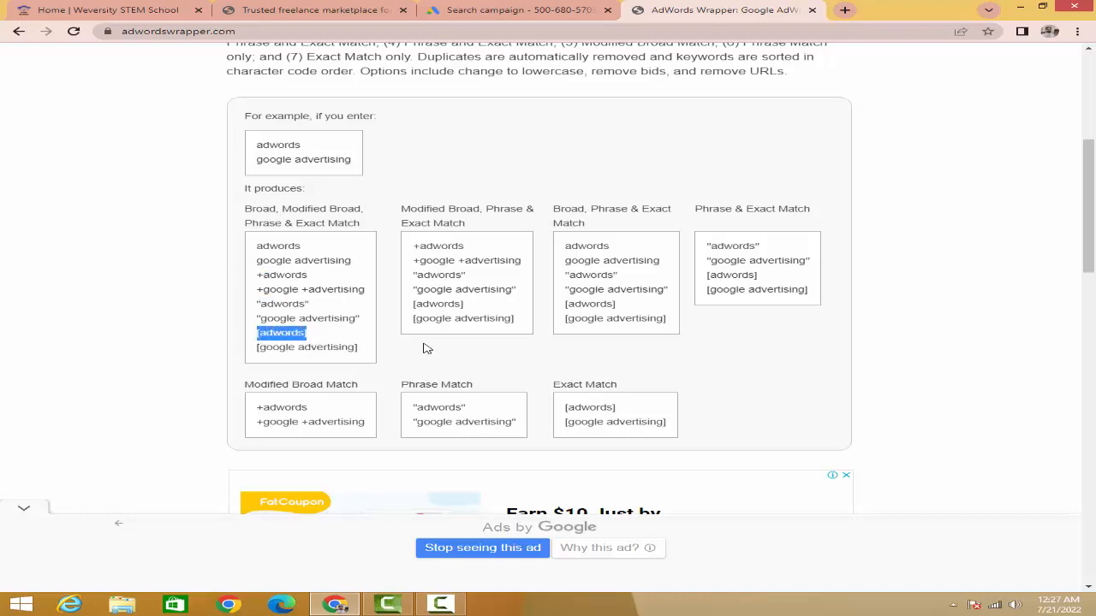
Step: Place the cursor in AdWords Wrapper's empty keyword entry box and switch back to the Google Ads campaign
{"action": "scroll", "coordinate": [428, 348], "scroll_direction": "down", "scroll_amount": 8}
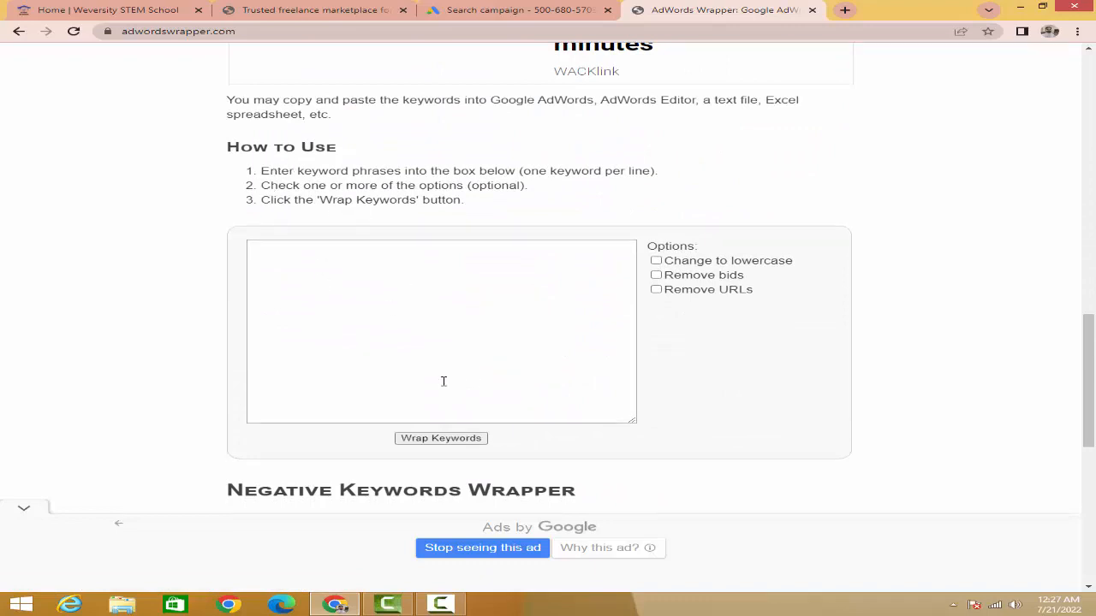
{"action": "left_click", "coordinate": [369, 337]}
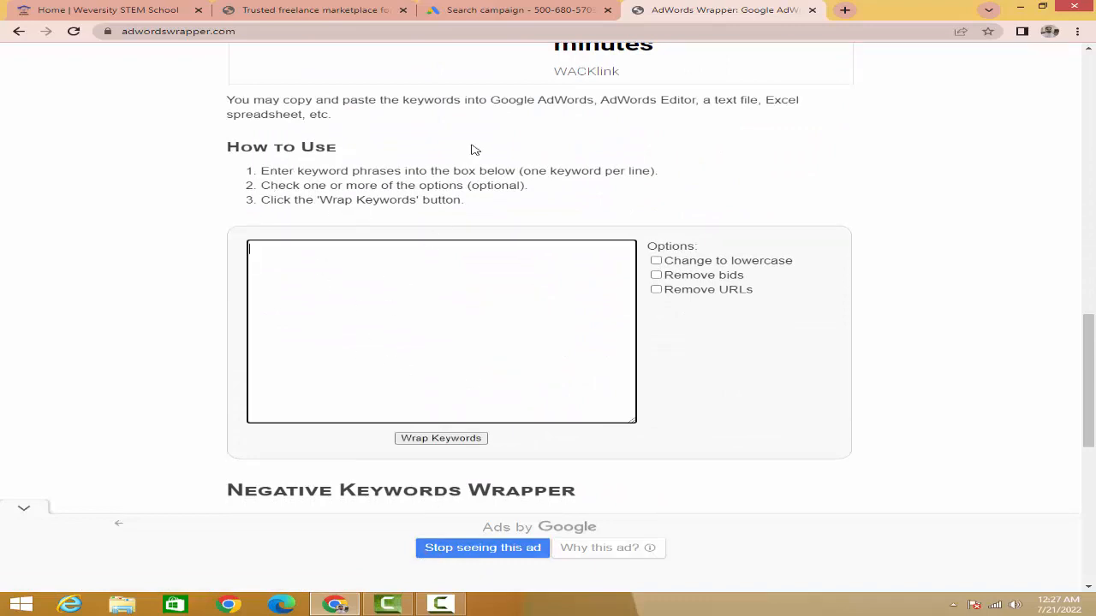
{"action": "left_click", "coordinate": [485, 15]}
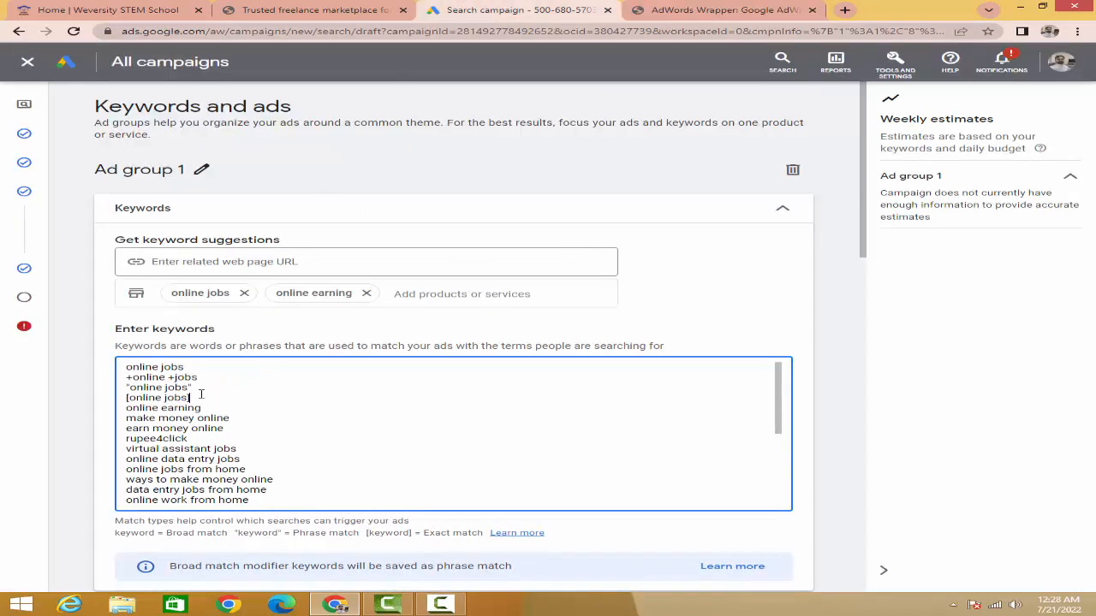
{"action": "left_click_drag", "start_coordinate": [175, 398], "coordinate": [122, 379]}
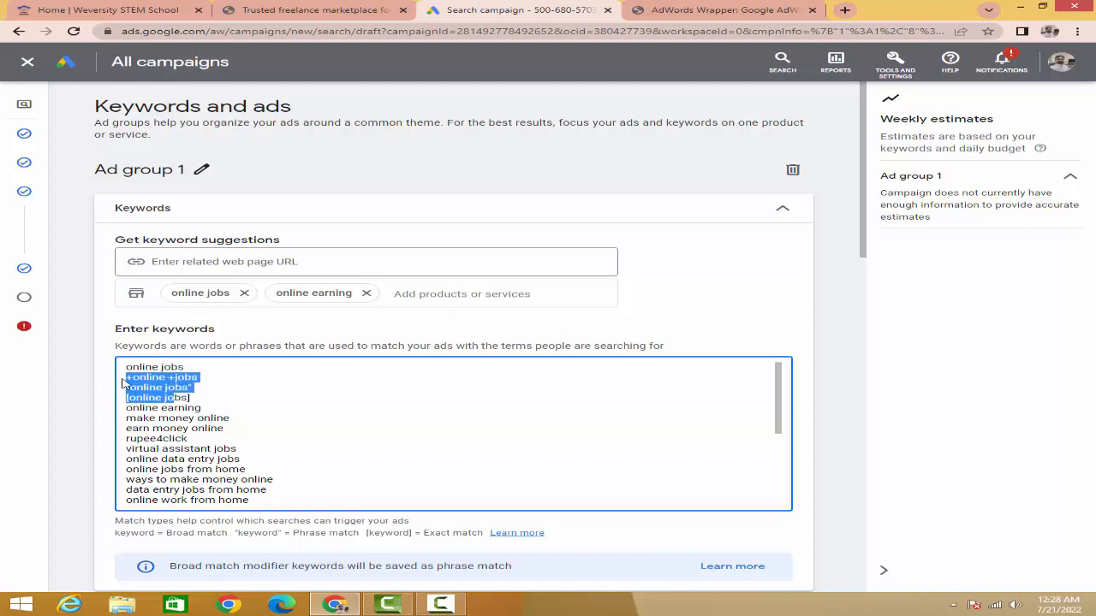
{"action": "key", "text": "BackSpace"}
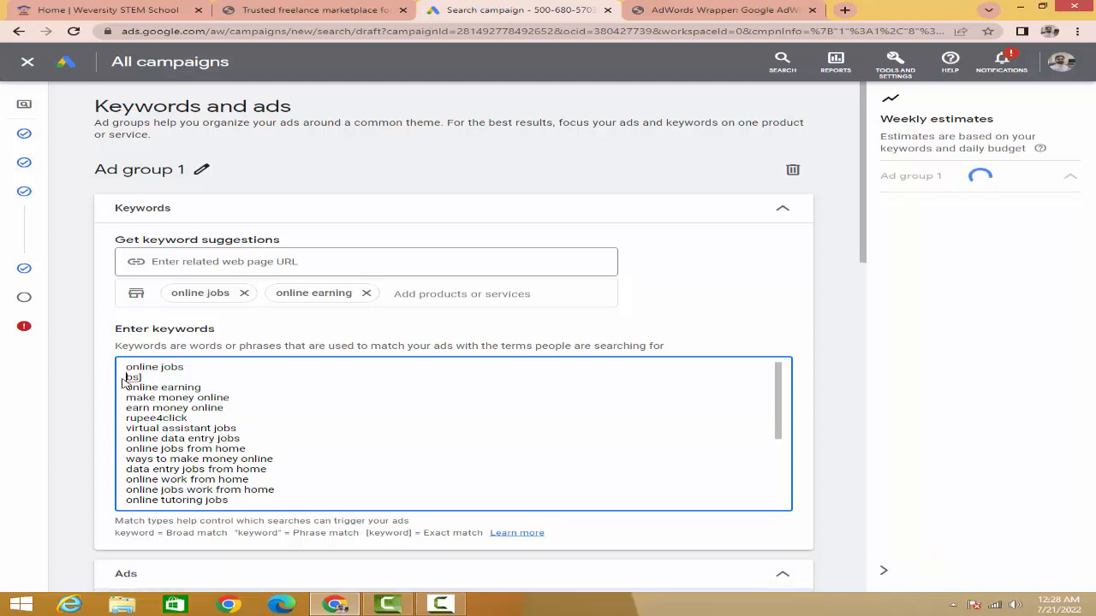
{"action": "key", "text": "ctrl+z"}
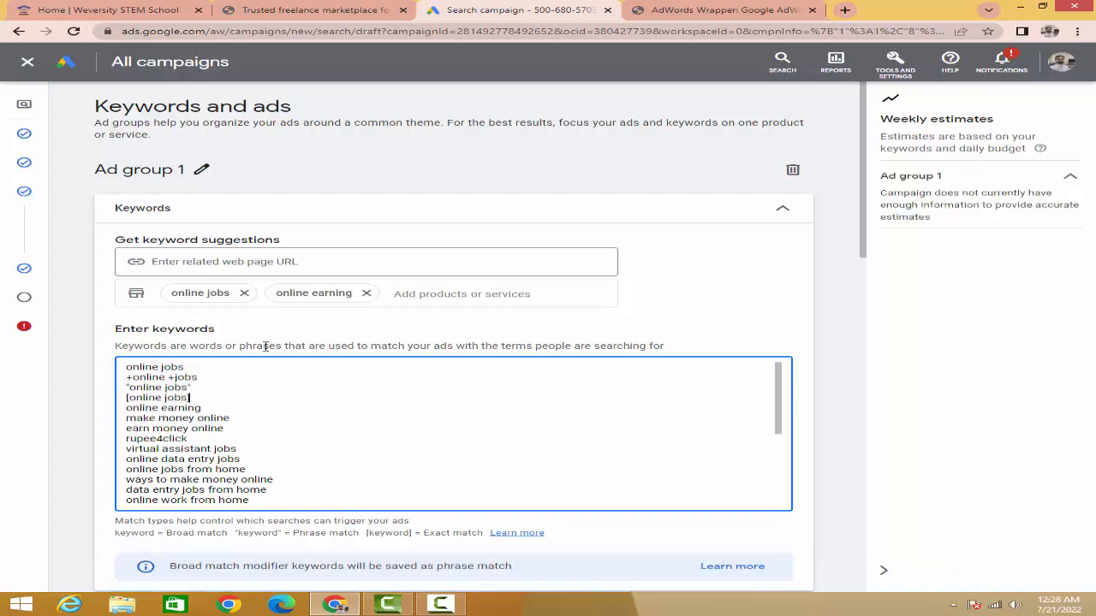
Step: Delete the +online +jobs, "online jobs" and [online jobs] entries from Ad group 1 and copy the entire remaining keyword list
{"action": "left_click_drag", "start_coordinate": [197, 398], "coordinate": [127, 387]}
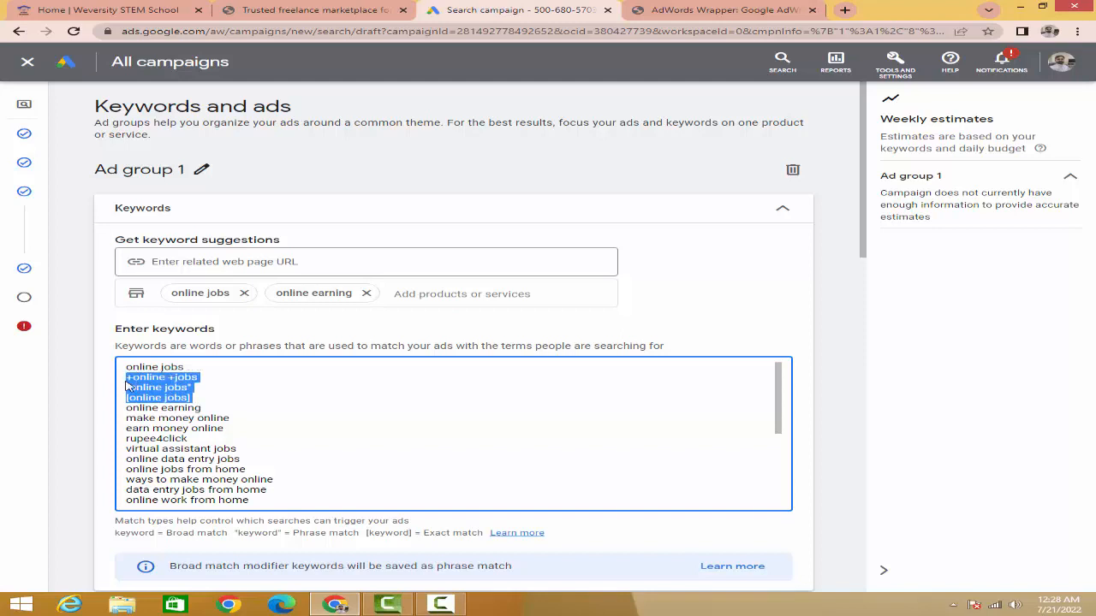
{"action": "key", "text": "BackSpace"}
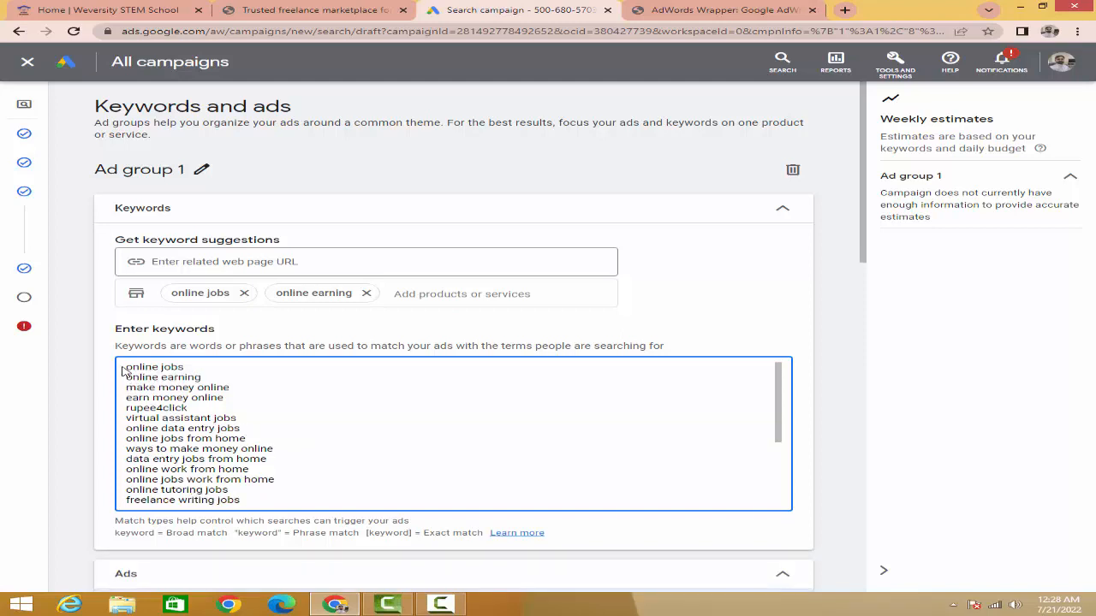
{"action": "key", "text": "ctrl+a"}
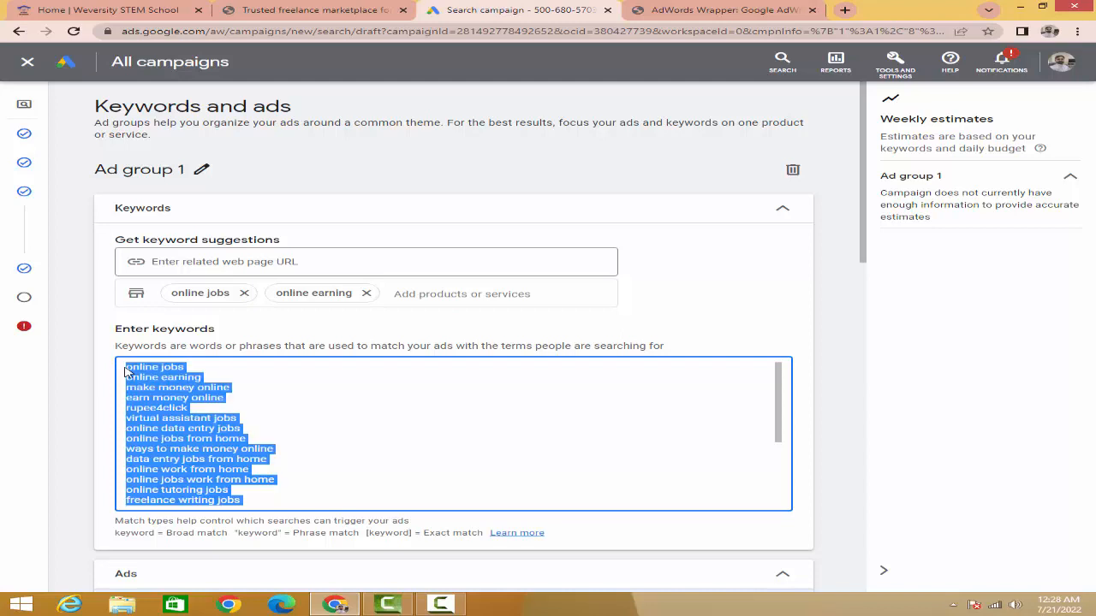
Step: Switch to AdWords Wrapper, paste the copied keywords into the entry box and wrap them
{"action": "left_click", "coordinate": [674, 10]}
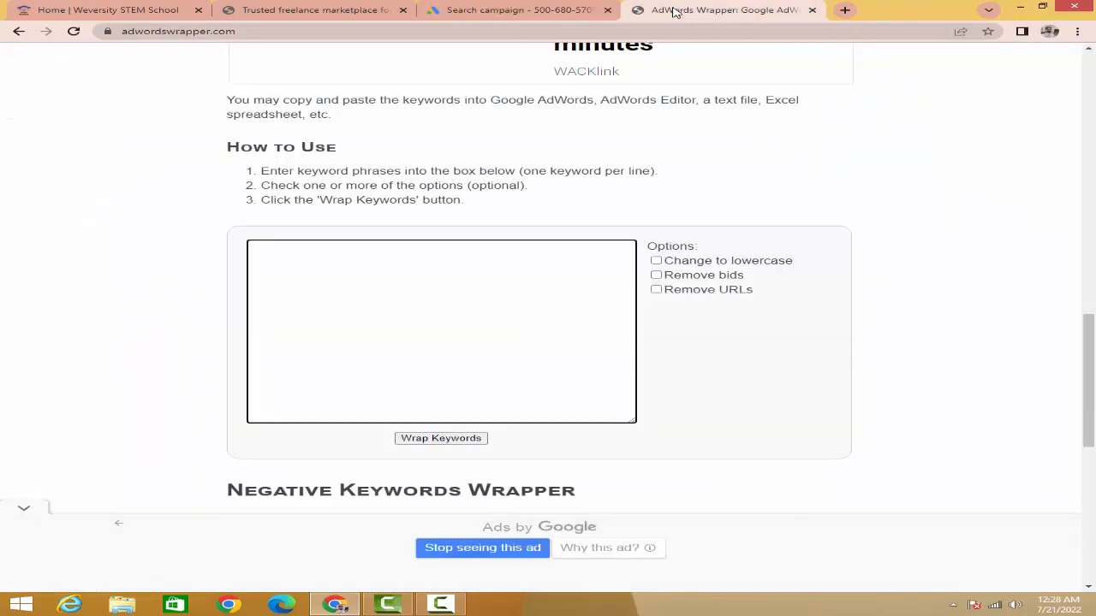
{"action": "key", "text": "ctrl+v"}
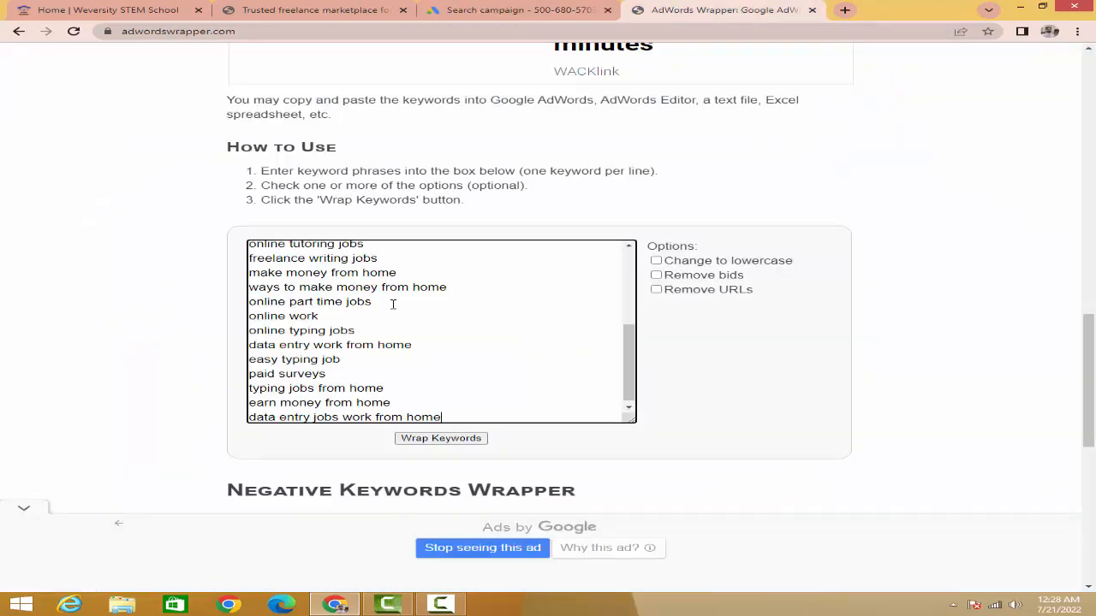
{"action": "left_click", "coordinate": [438, 438]}
{"action": "scroll", "coordinate": [420, 428], "scroll_direction": "down", "scroll_amount": 1}
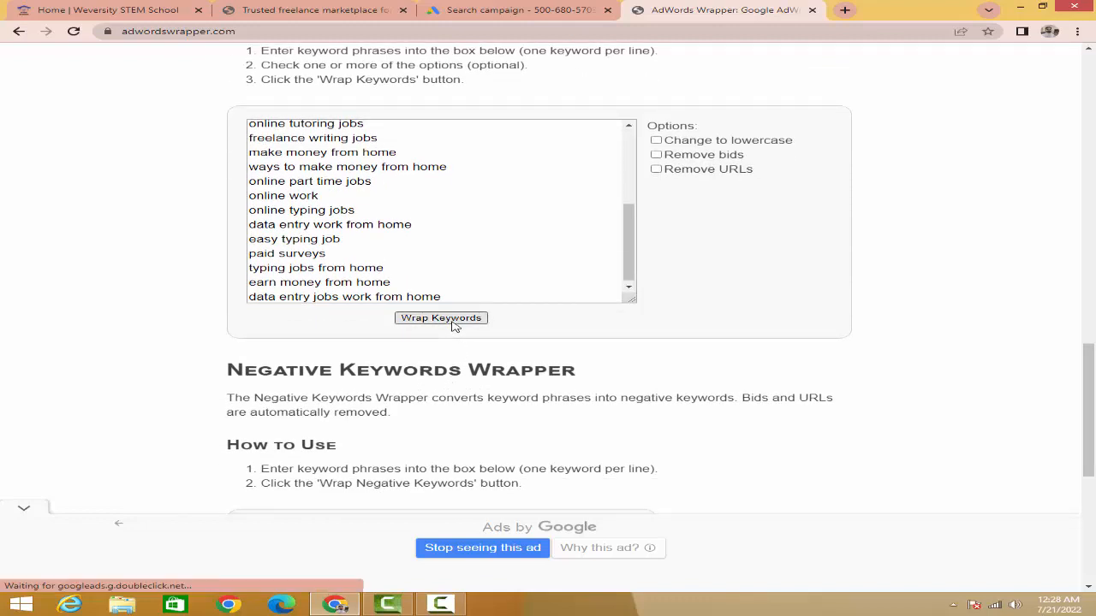
{"action": "left_click", "coordinate": [454, 324]}
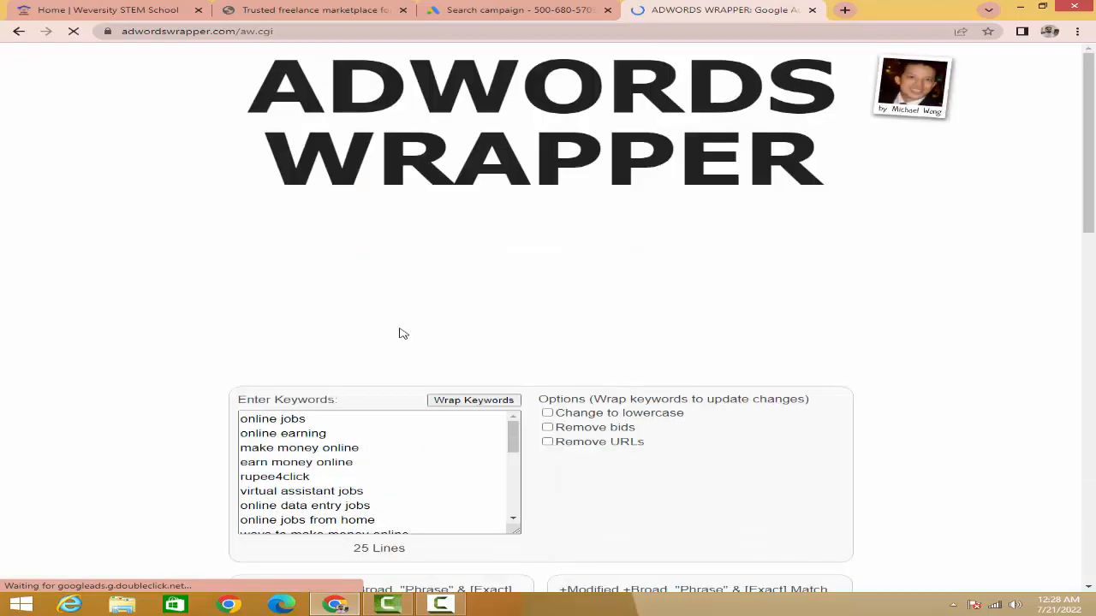
Step: Review the wrapped keyword lists and compare the line count of the entered keywords with that of the combined four-match-type list
{"action": "scroll", "coordinate": [401, 333], "scroll_direction": "down", "scroll_amount": 3}
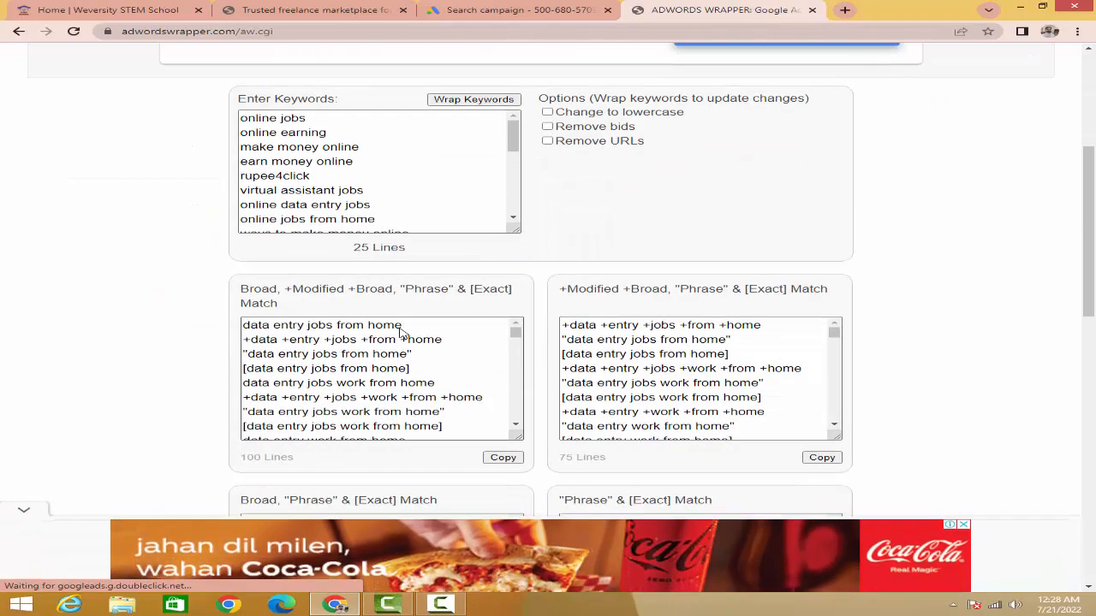
{"action": "scroll", "coordinate": [401, 333], "scroll_direction": "down", "scroll_amount": 2}
{"action": "scroll", "coordinate": [296, 195], "scroll_direction": "up", "scroll_amount": 1}
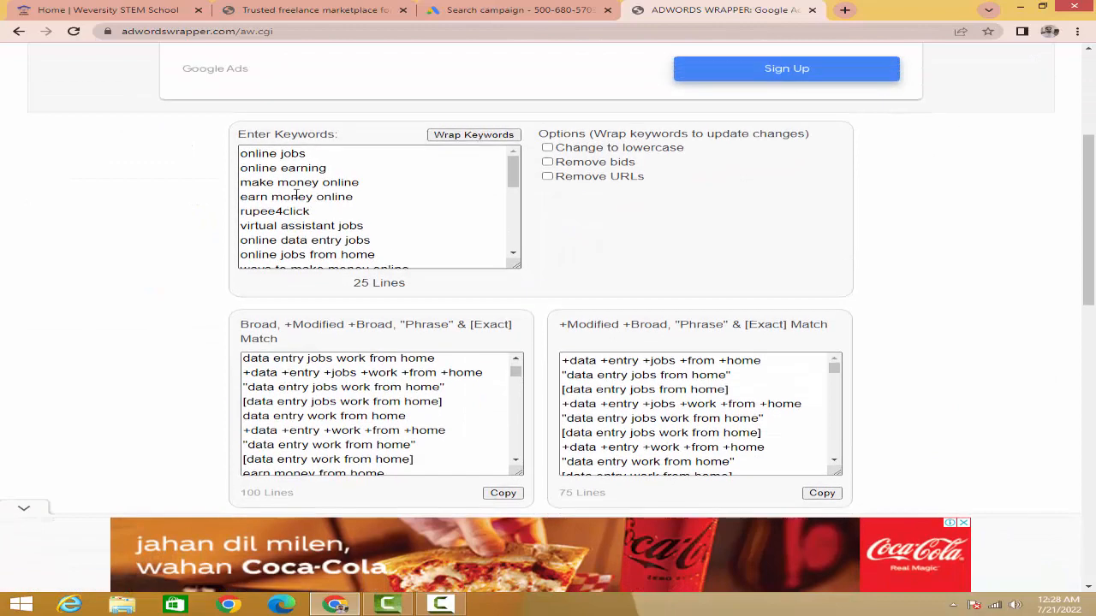
{"action": "scroll", "coordinate": [340, 238], "scroll_direction": "up", "scroll_amount": 2}
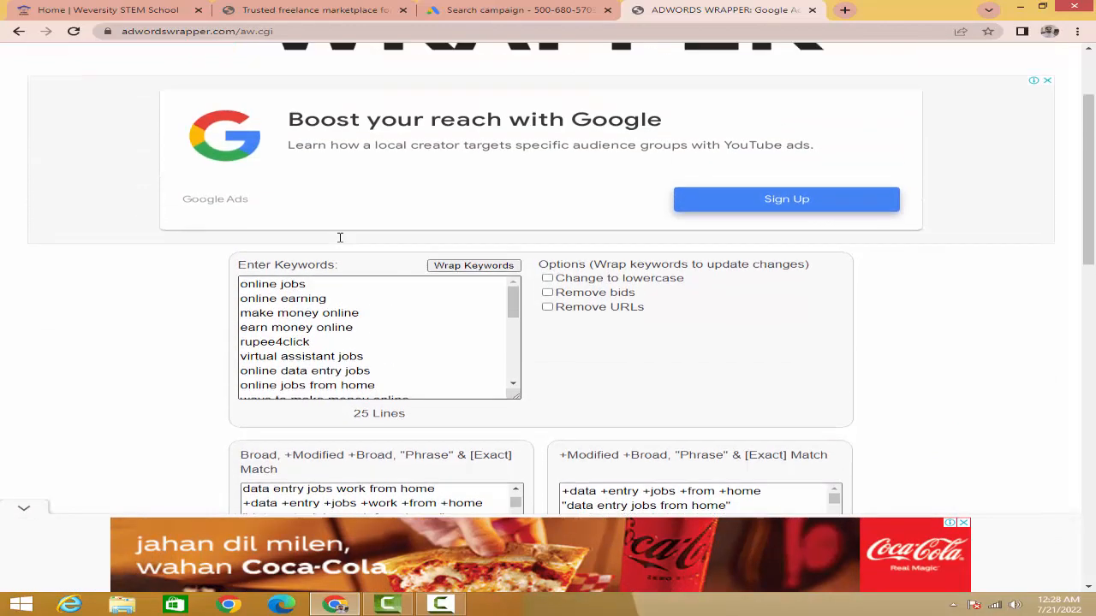
{"action": "scroll", "coordinate": [391, 320], "scroll_direction": "down", "scroll_amount": 3}
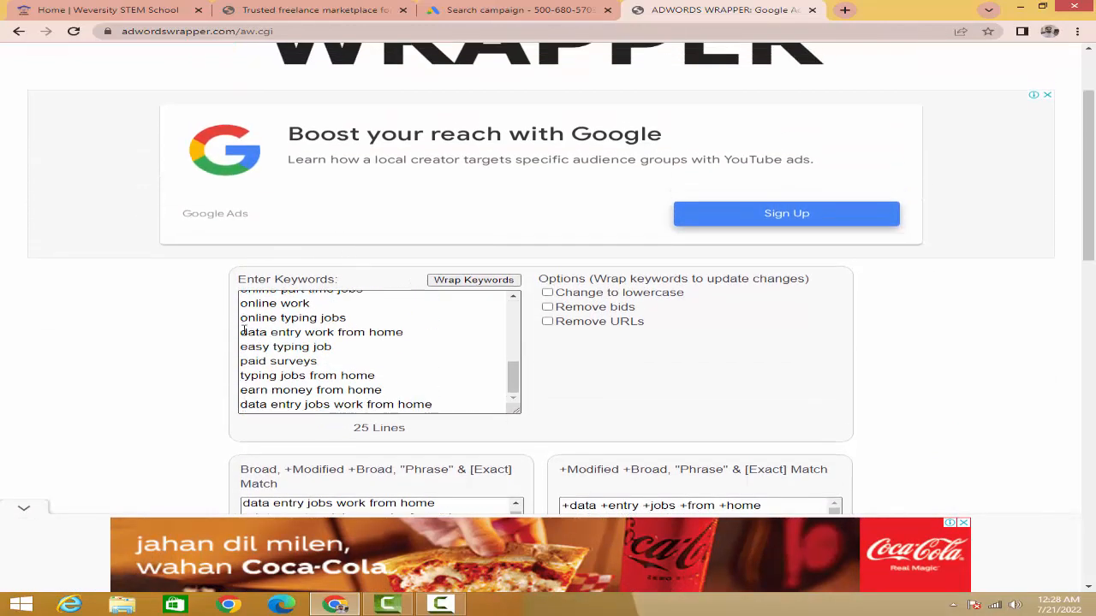
{"action": "scroll", "coordinate": [244, 331], "scroll_direction": "down", "scroll_amount": 3}
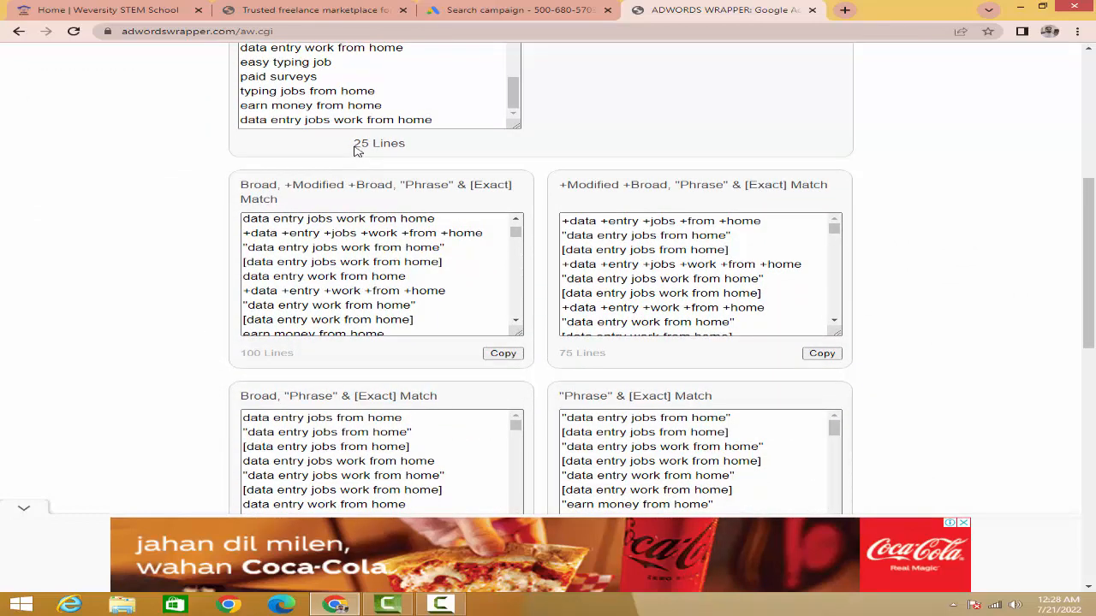
{"action": "left_click_drag", "start_coordinate": [353, 145], "coordinate": [369, 146]}
{"action": "left_click", "coordinate": [242, 358]}
{"action": "left_click_drag", "start_coordinate": [242, 358], "coordinate": [264, 354]}
{"action": "left_click_drag", "start_coordinate": [514, 238], "coordinate": [514, 224]}
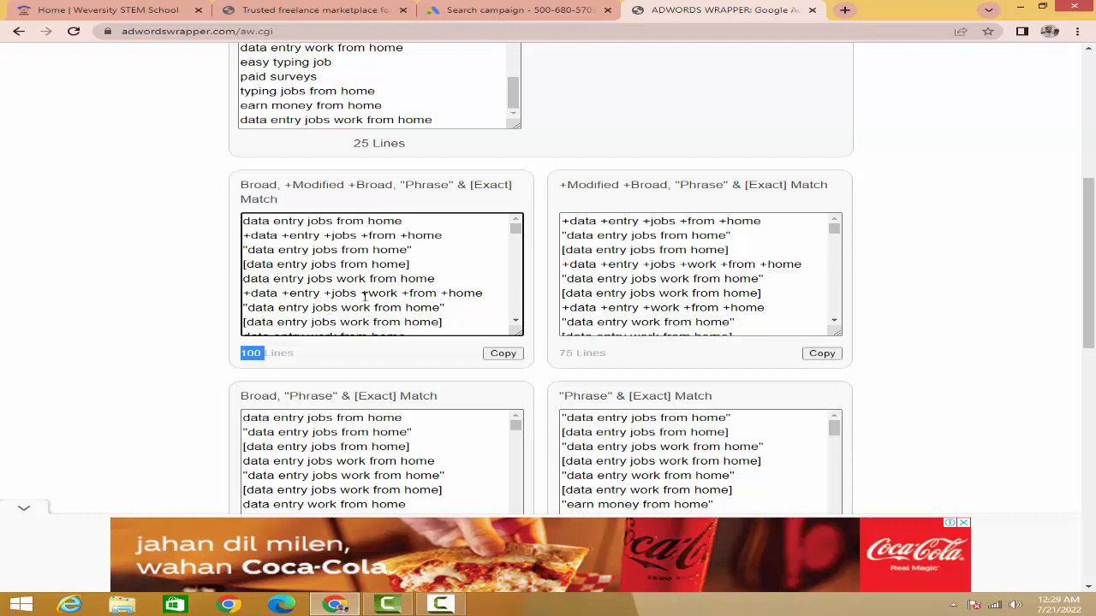
Step: Copy the full wrapped list of Broad, +Modified +Broad, "Phrase" & [Exact] Match keywords
{"action": "left_click", "coordinate": [286, 271]}
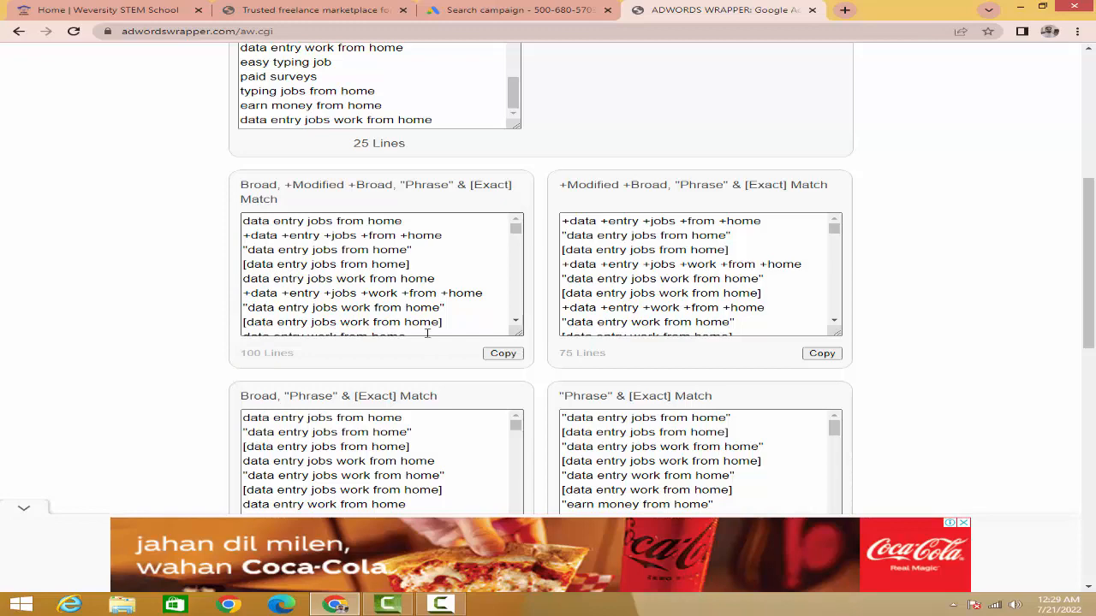
{"action": "left_click", "coordinate": [504, 352]}
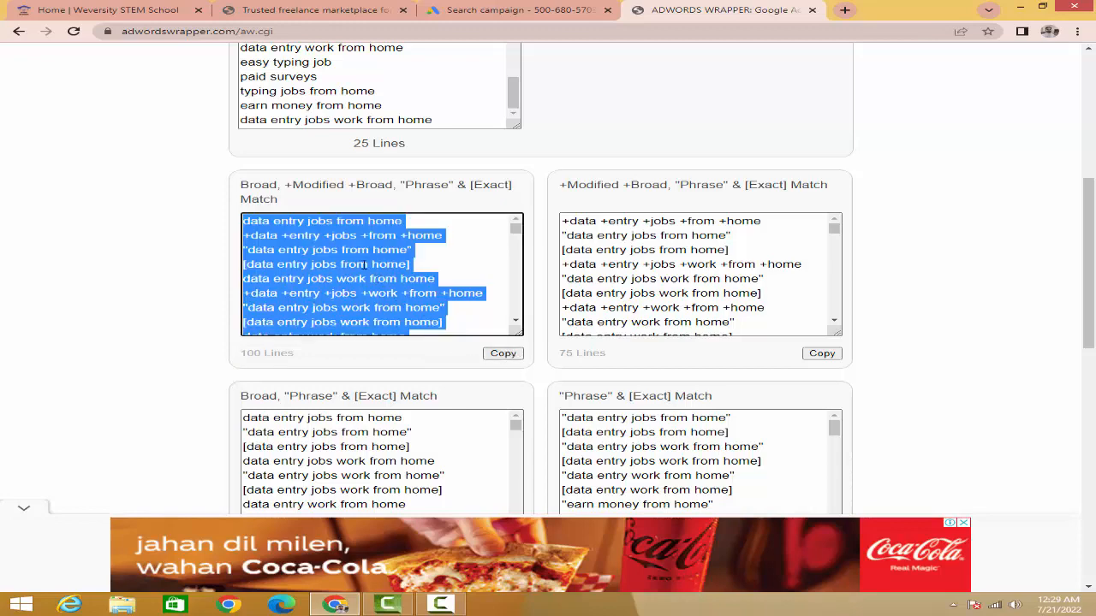
Step: Copy the wrapped four-match-type list and replace all of Ad group 1's keywords in the Google Ads campaign with it
{"action": "right_click", "coordinate": [363, 265]}
{"action": "left_click", "coordinate": [394, 286]}
{"action": "left_click", "coordinate": [522, 10]}
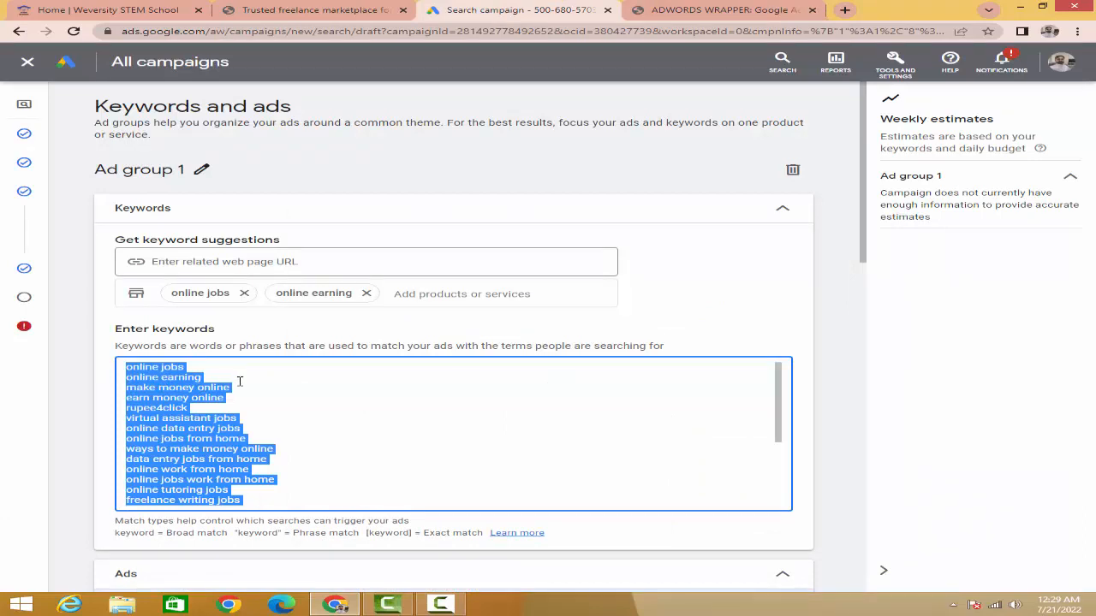
{"action": "key", "text": "BackSpace"}
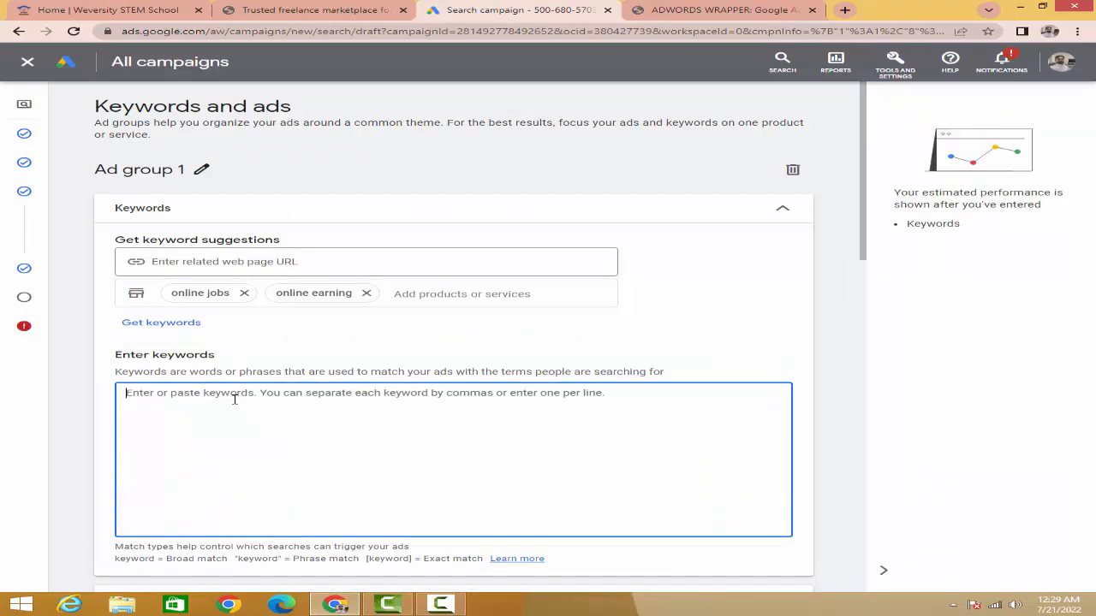
{"action": "key", "text": "ctrl+v"}
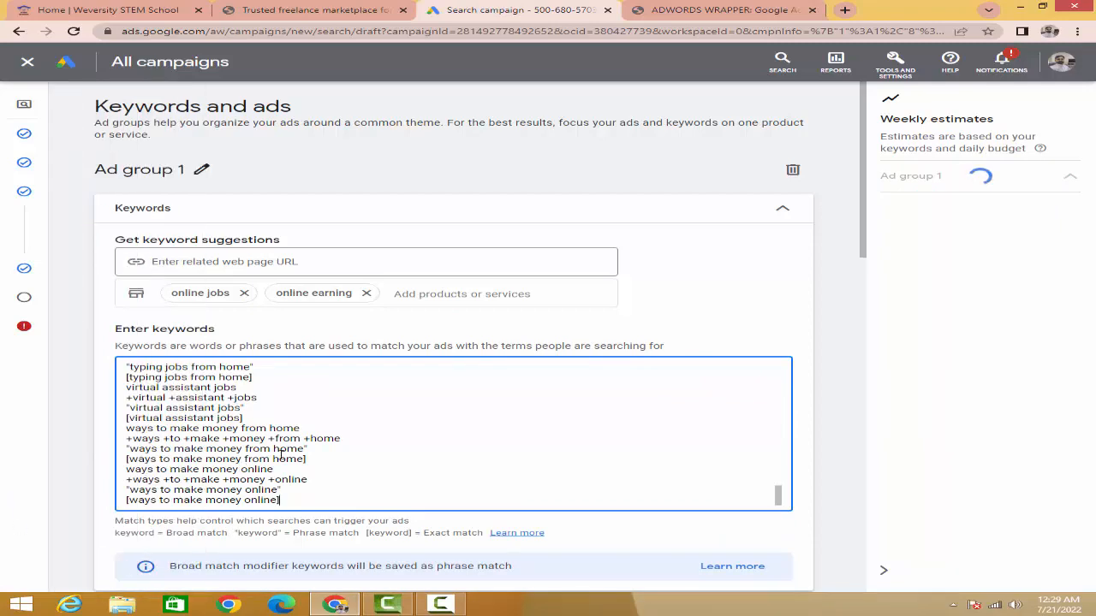
{"action": "scroll", "coordinate": [280, 455], "scroll_direction": "up", "scroll_amount": 15}
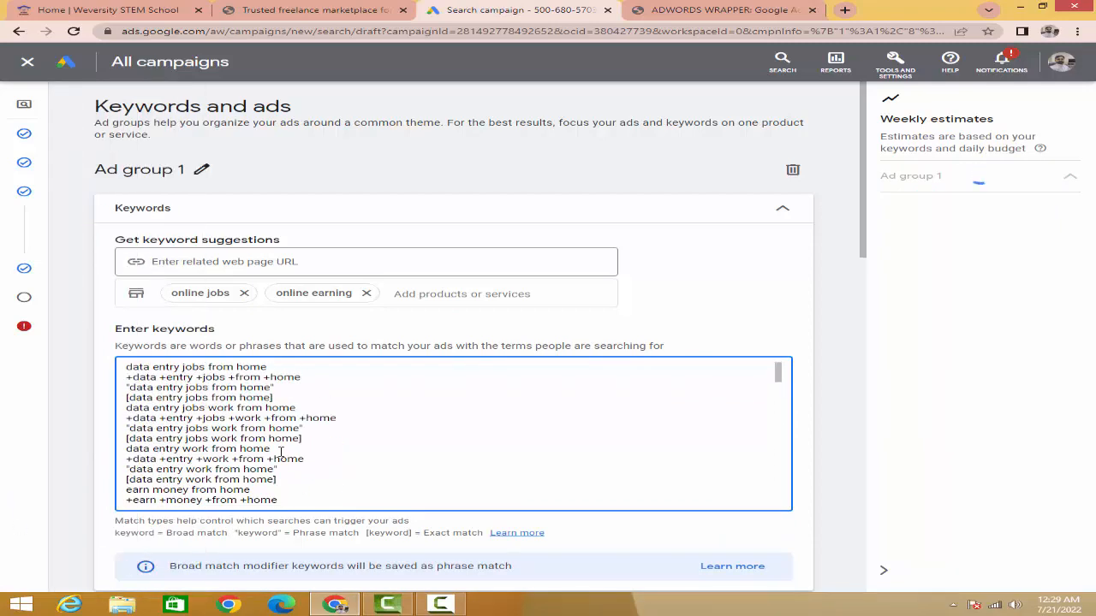
{"action": "scroll", "coordinate": [280, 452], "scroll_direction": "down", "scroll_amount": 15}
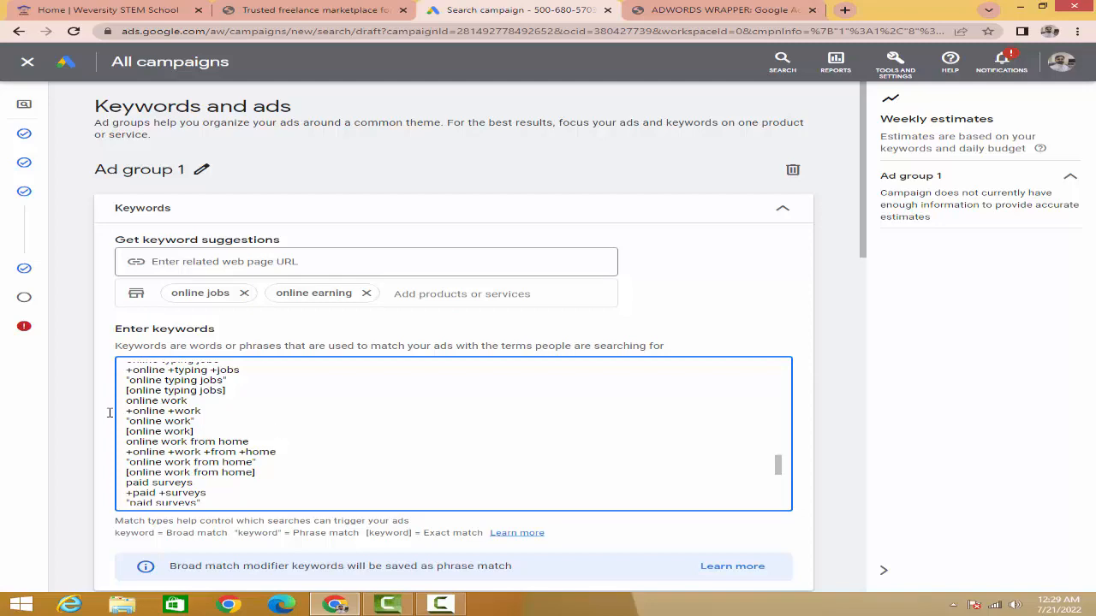
Step: Switch the ad preview in Ad group 1's Ads section to the desktop layout
{"action": "scroll", "coordinate": [92, 403], "scroll_direction": "down", "scroll_amount": 2}
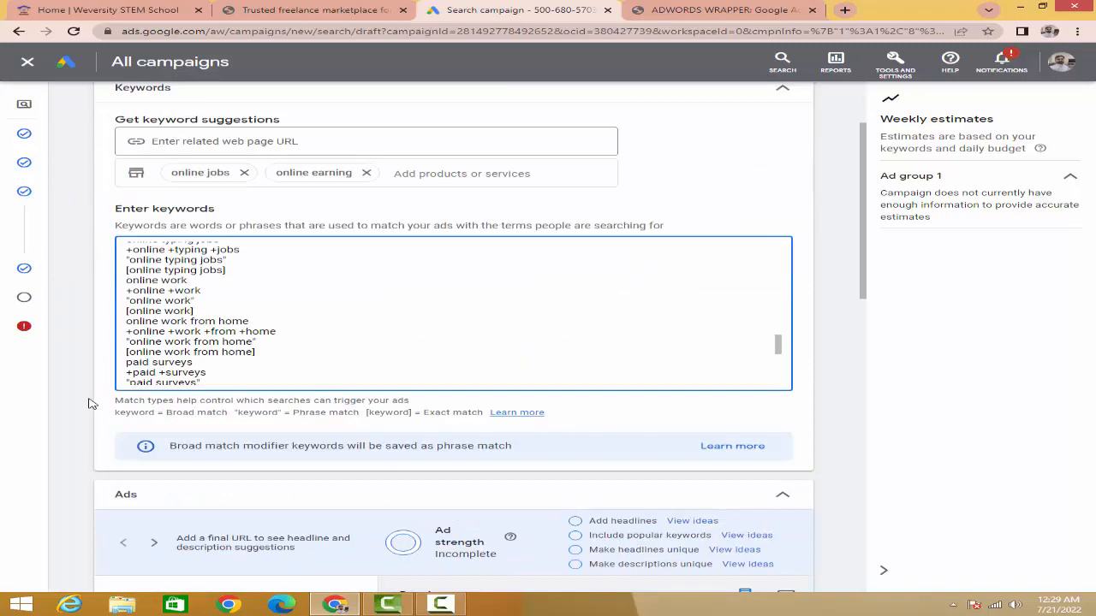
{"action": "scroll", "coordinate": [154, 396], "scroll_direction": "down", "scroll_amount": 3}
{"action": "scroll", "coordinate": [154, 393], "scroll_direction": "down", "scroll_amount": 1}
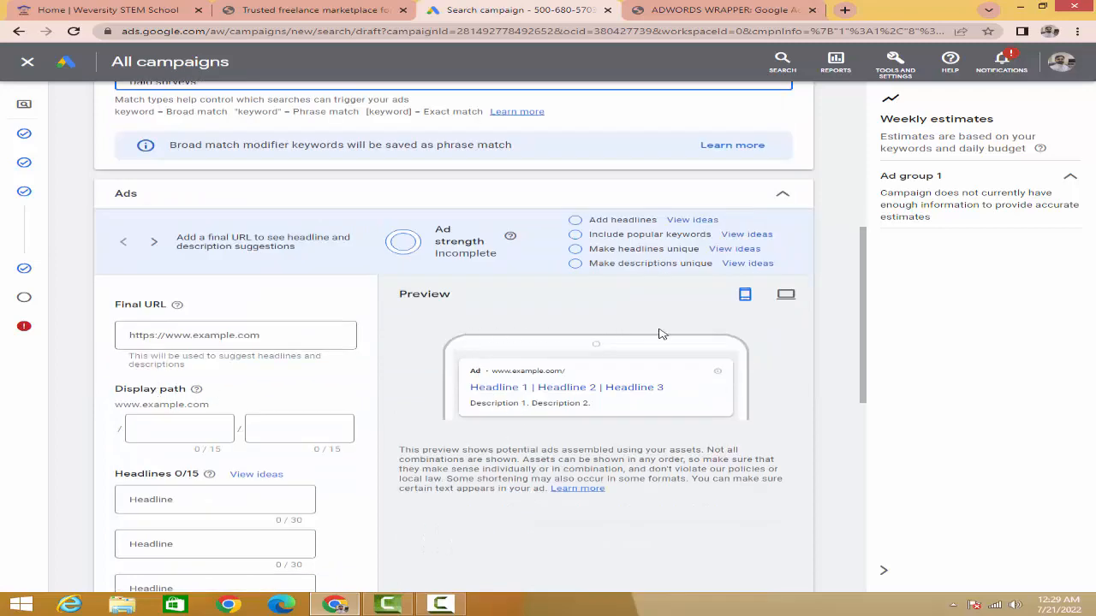
{"action": "left_click", "coordinate": [784, 296]}
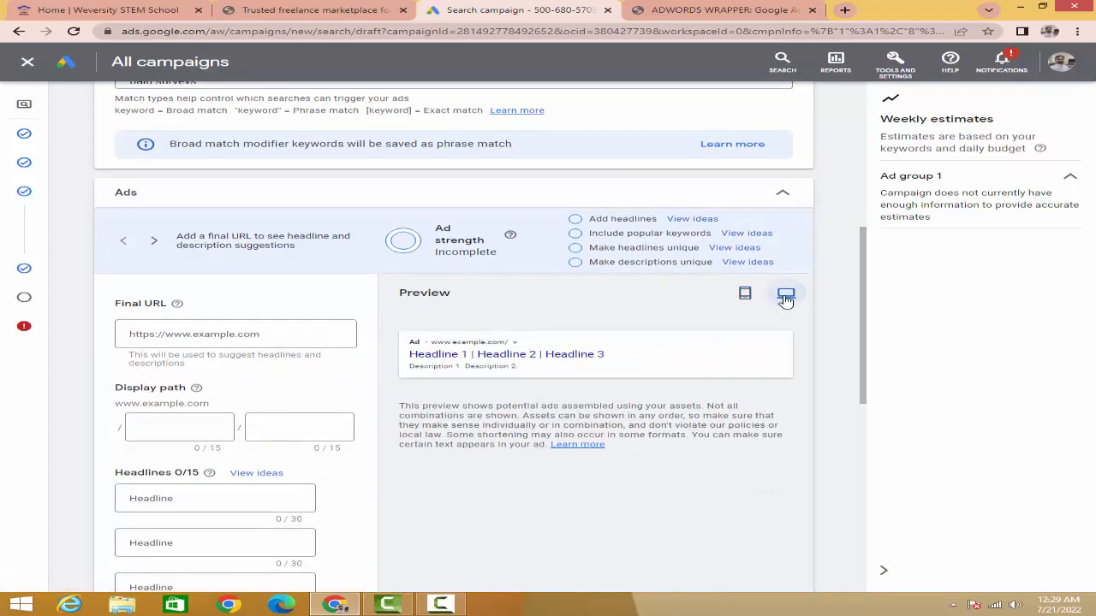
{"action": "left_click", "coordinate": [167, 334]}
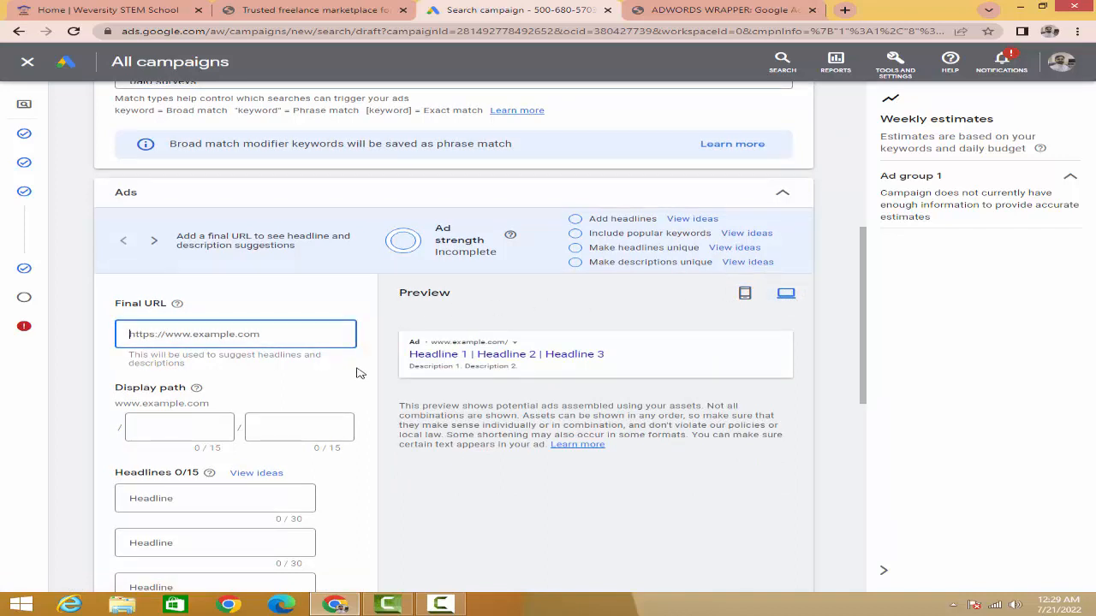
{"action": "left_click", "coordinate": [257, 18]}
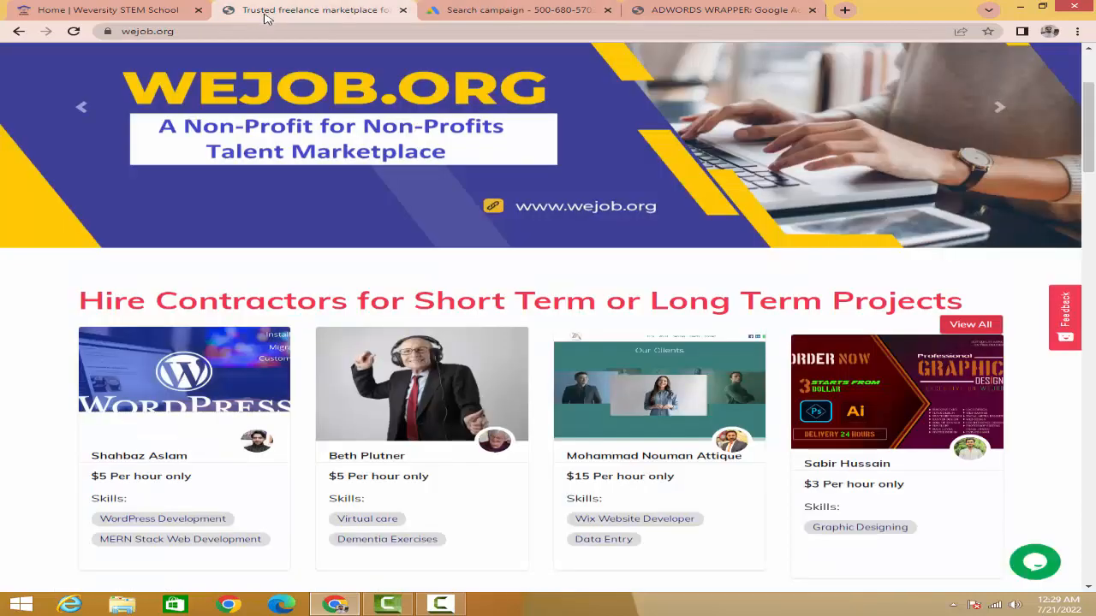
{"action": "left_click", "coordinate": [185, 32]}
{"action": "left_click_drag", "start_coordinate": [192, 32], "coordinate": [94, 33]}
{"action": "key", "text": "ctrl+c"}
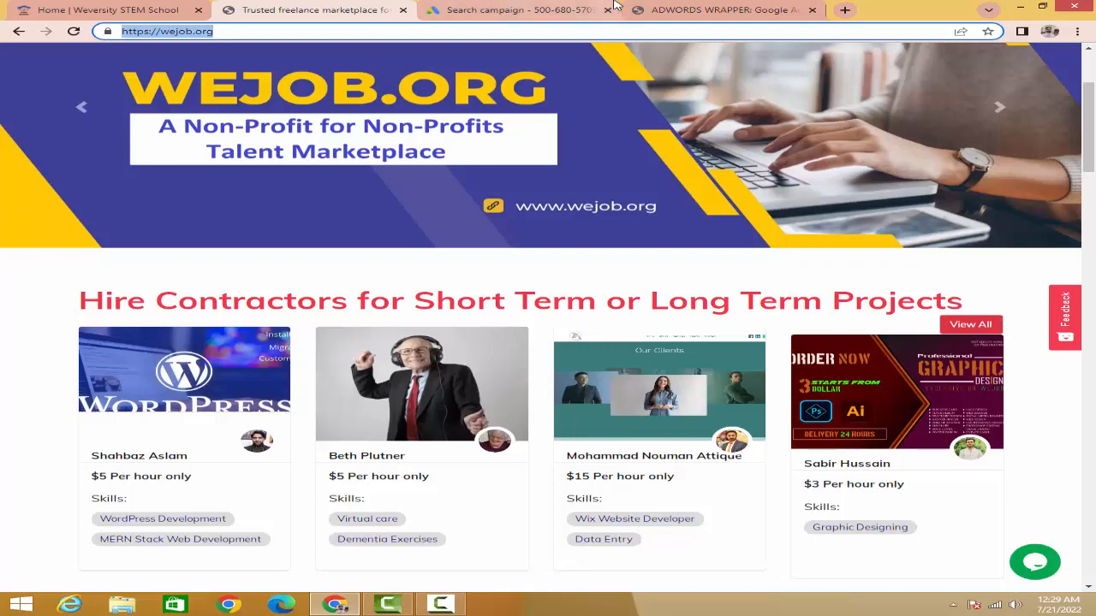
{"action": "left_click", "coordinate": [538, 11]}
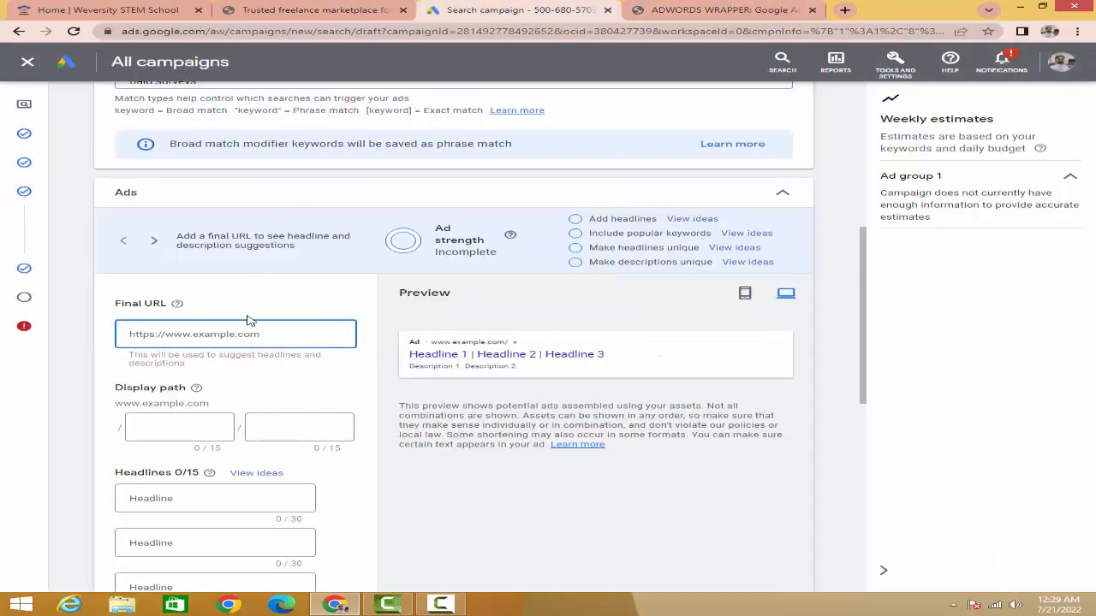
{"action": "key", "text": "ctrl+v"}
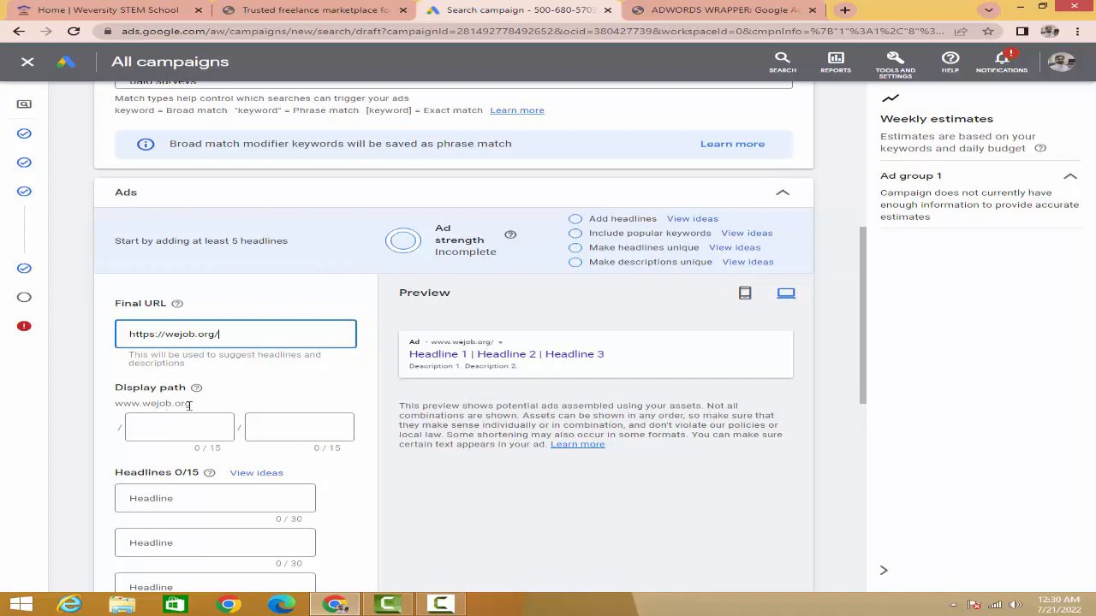
Step: Open the Local SEO page under the Marketing category on wejob.org and copy "local-seo" from its address
{"action": "left_click", "coordinate": [325, 24]}
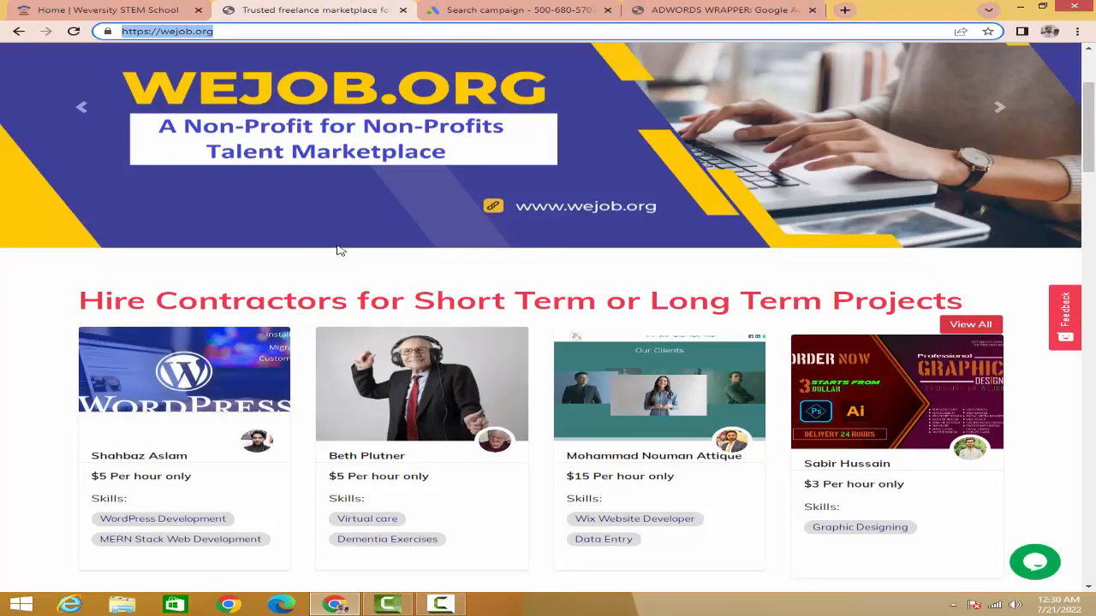
{"action": "scroll", "coordinate": [338, 247], "scroll_direction": "up", "scroll_amount": 2}
{"action": "mouse_move", "coordinate": [337, 128]}
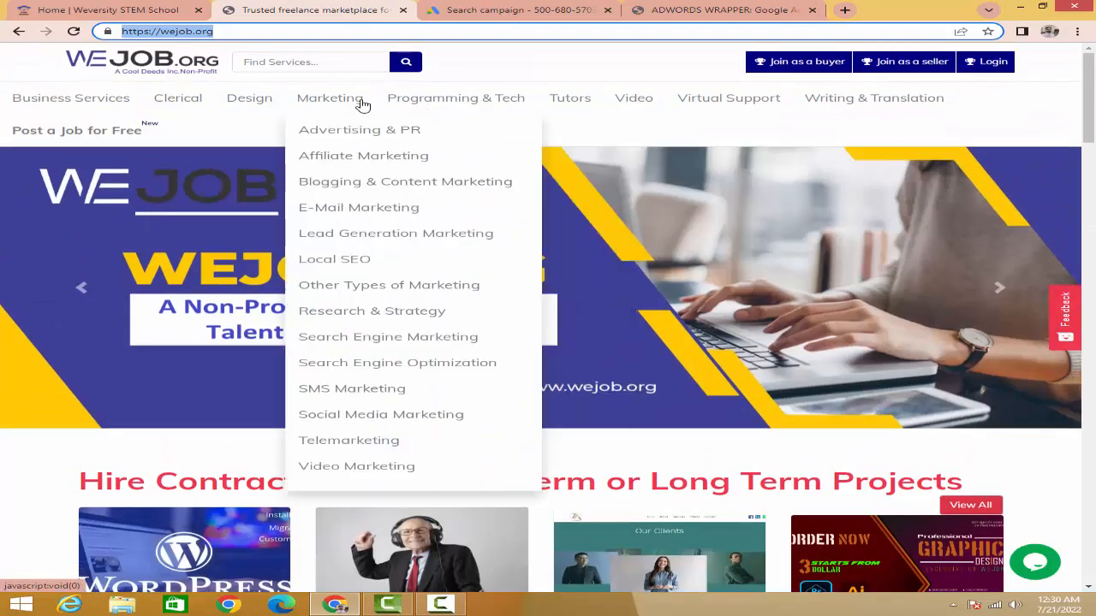
{"action": "mouse_move", "coordinate": [318, 101]}
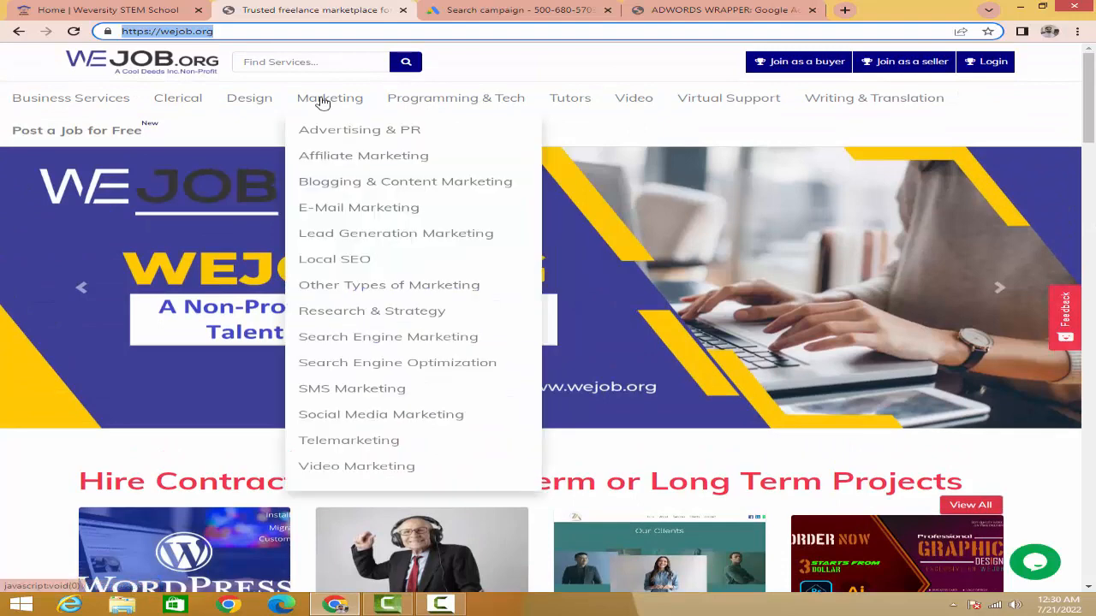
{"action": "left_click", "coordinate": [354, 264]}
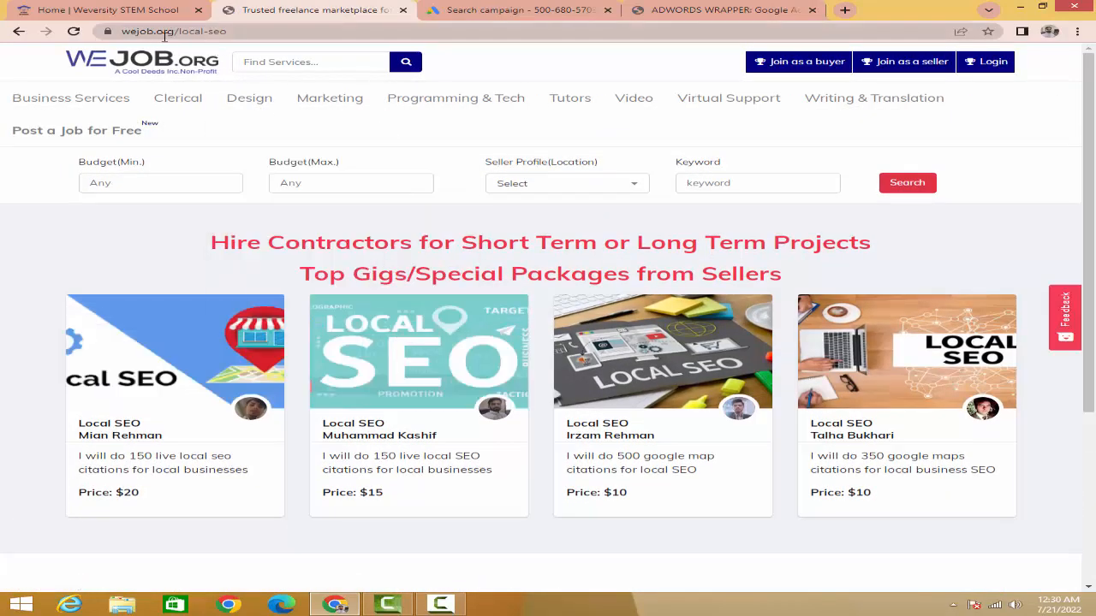
{"action": "left_click", "coordinate": [229, 31]}
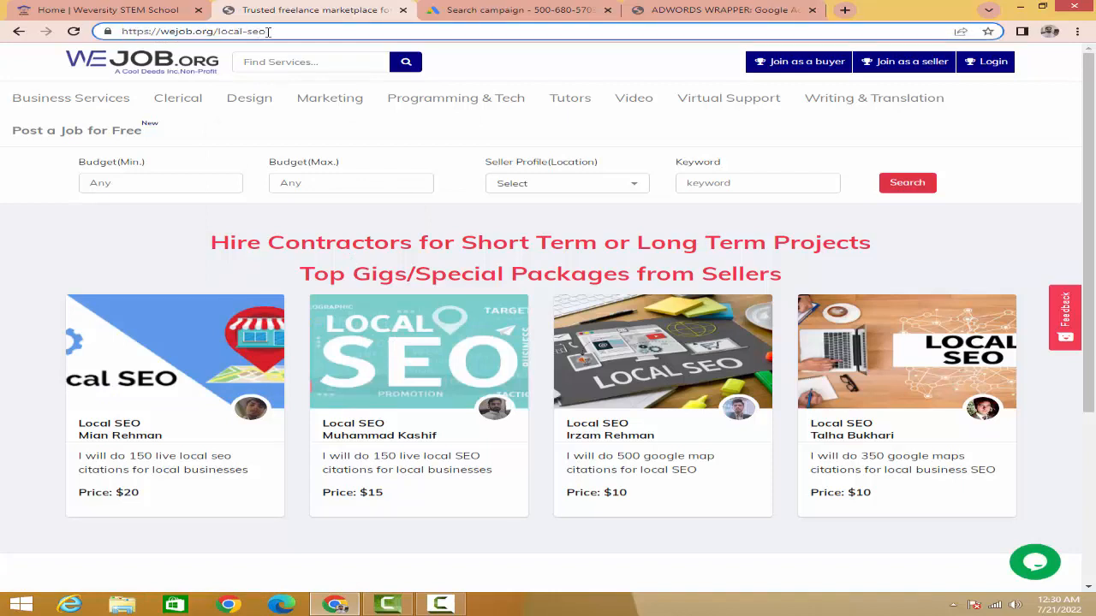
{"action": "left_click_drag", "start_coordinate": [268, 32], "coordinate": [223, 32]}
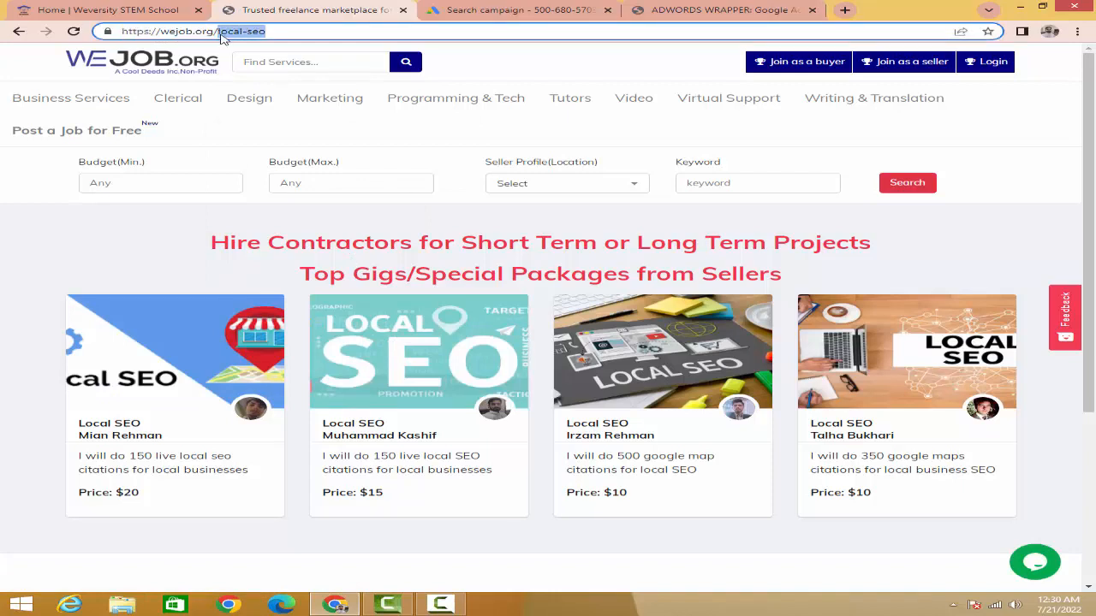
{"action": "right_click", "coordinate": [221, 34]}
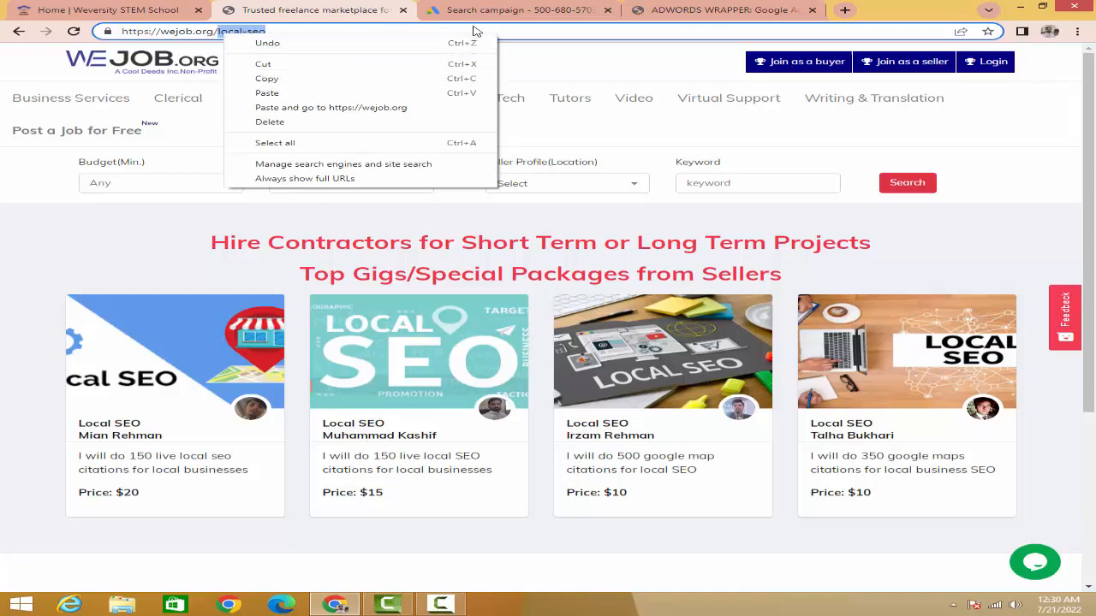
{"action": "left_click", "coordinate": [335, 79]}
Step: Try "local-seo" as the first part of the ad's display path in Google Ads, then clear it
{"action": "left_click", "coordinate": [507, 12]}
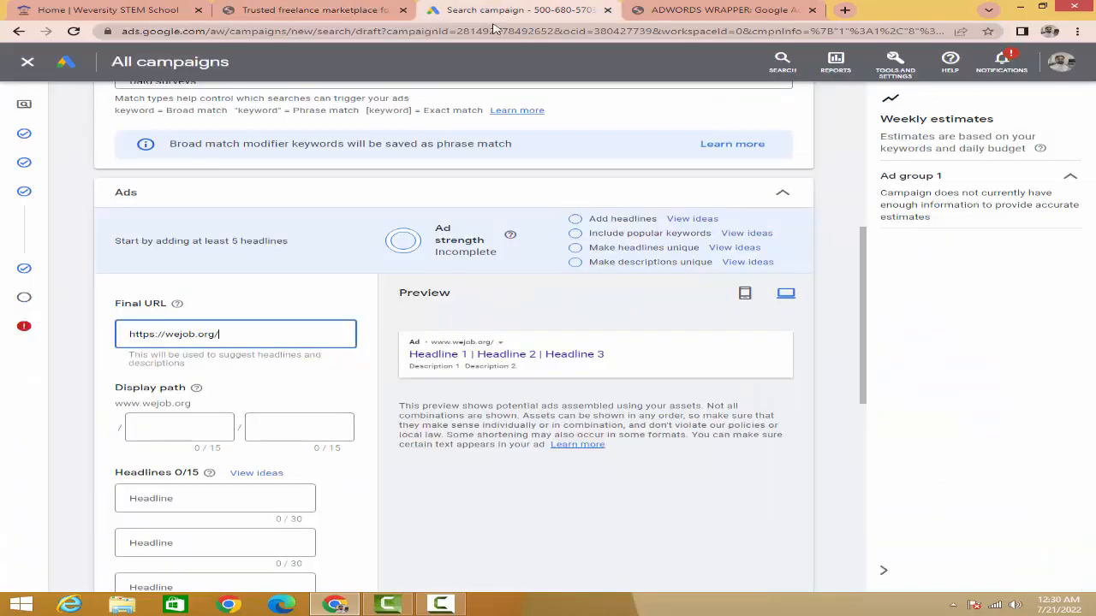
{"action": "left_click", "coordinate": [177, 426]}
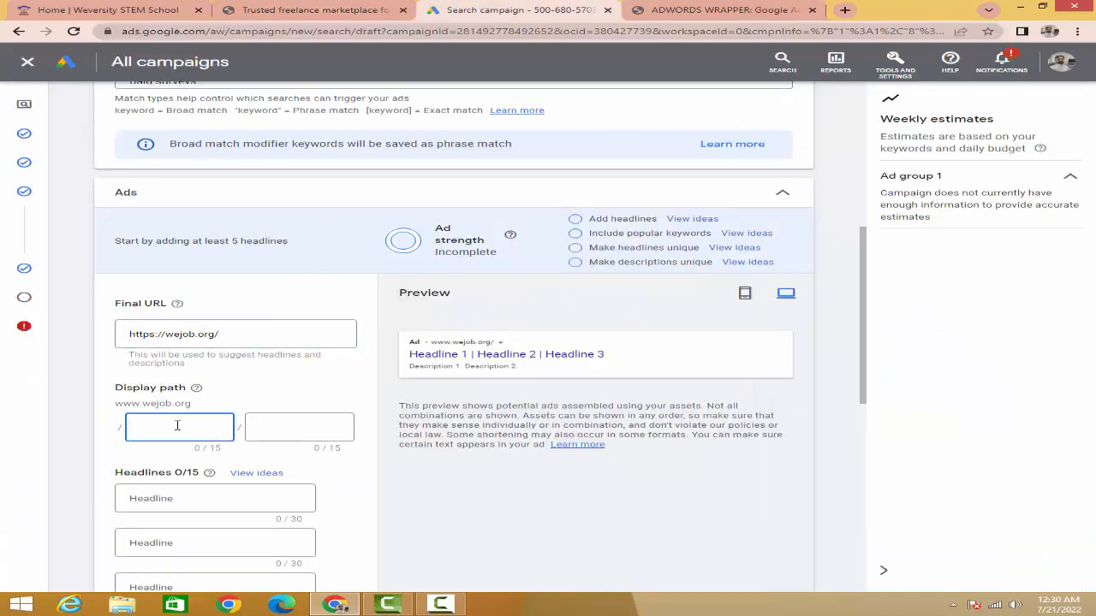
{"action": "type", "text": "local-seo"}
{"action": "left_click_drag", "start_coordinate": [196, 427], "coordinate": [131, 435]}
{"action": "key", "text": "BackSpace"}
{"action": "left_click", "coordinate": [268, 439]}
Step: Enter "Online Jobs at home" as the first headline and pin it to show only in position 1
{"action": "scroll", "coordinate": [152, 402], "scroll_direction": "down", "scroll_amount": 2}
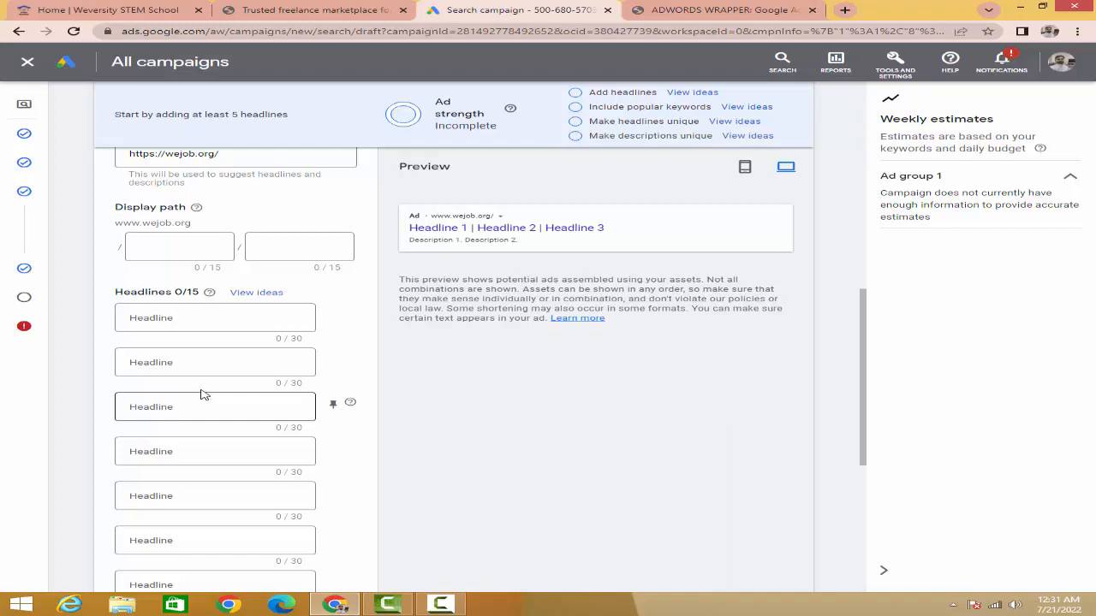
{"action": "left_click", "coordinate": [181, 316]}
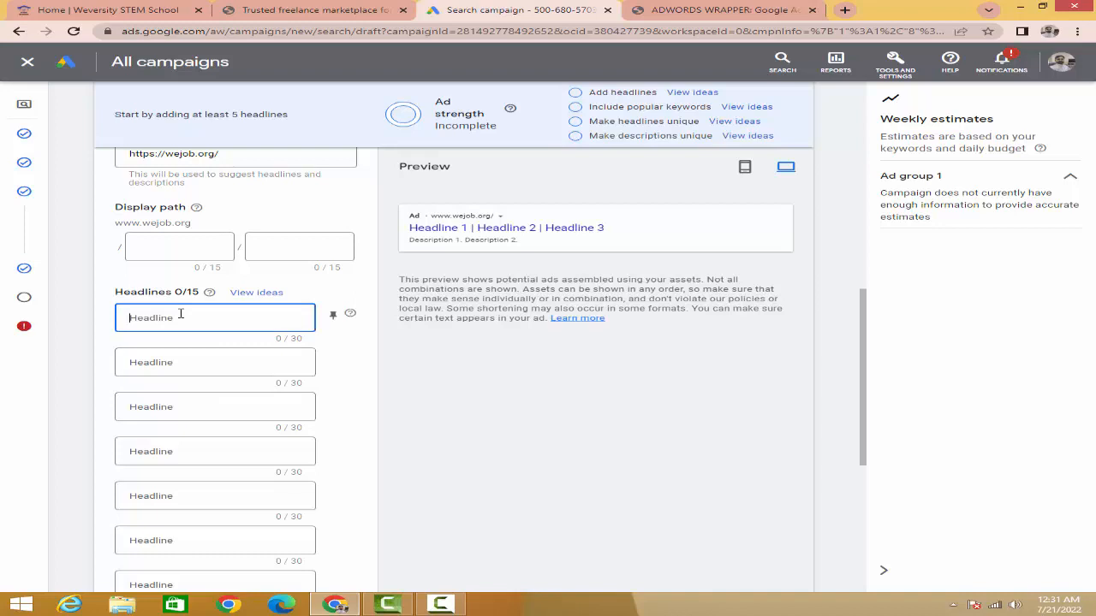
{"action": "left_click", "coordinate": [181, 315]}
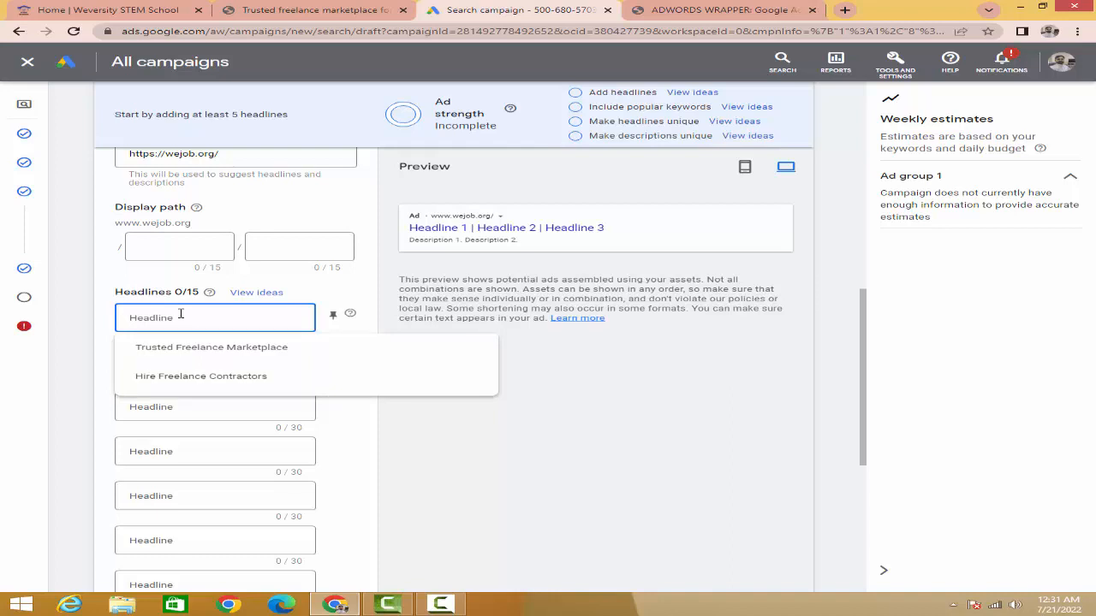
{"action": "type", "text": "Online Jobs at home"}
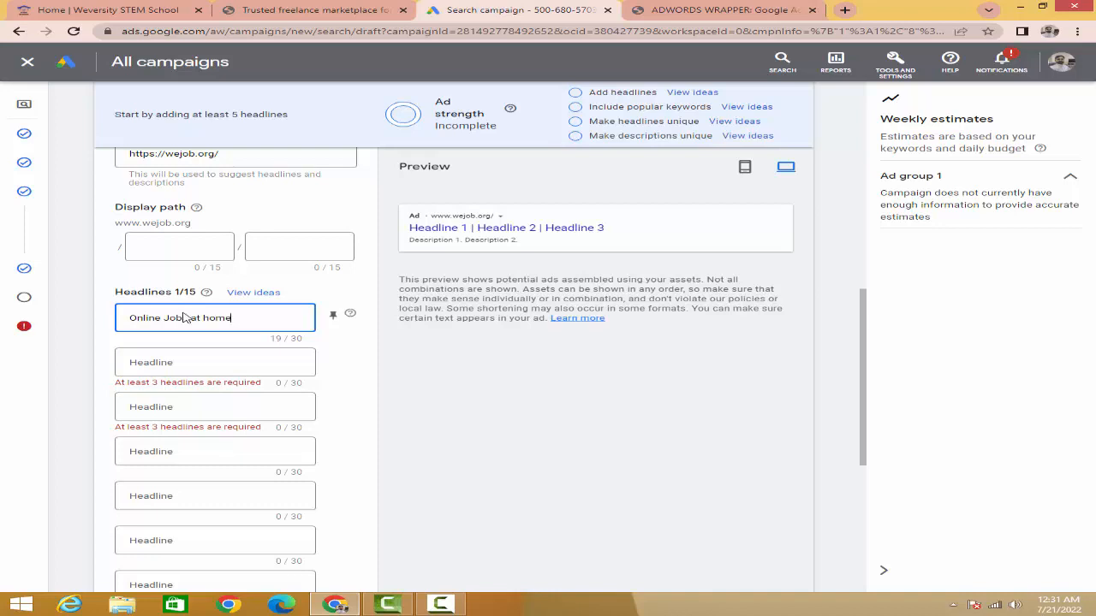
{"action": "left_click", "coordinate": [469, 370]}
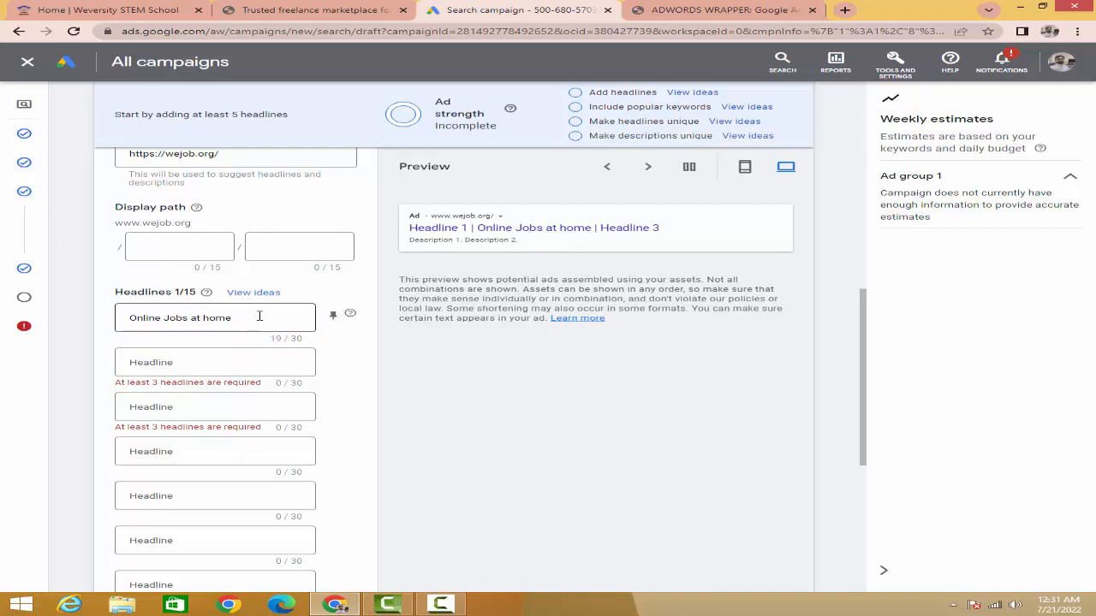
{"action": "left_click", "coordinate": [333, 317]}
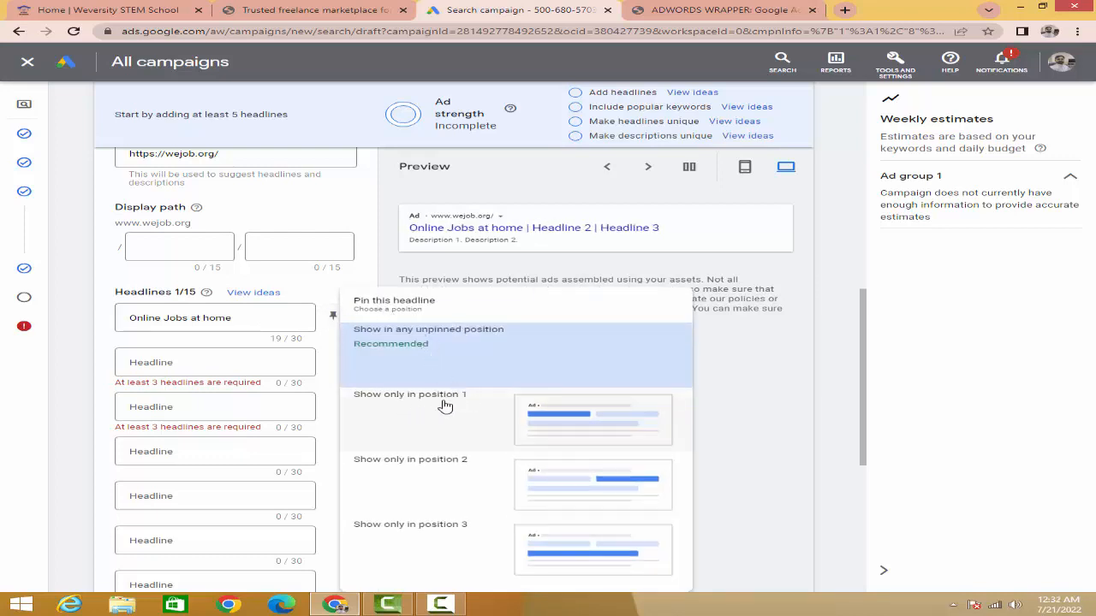
{"action": "left_click", "coordinate": [554, 418]}
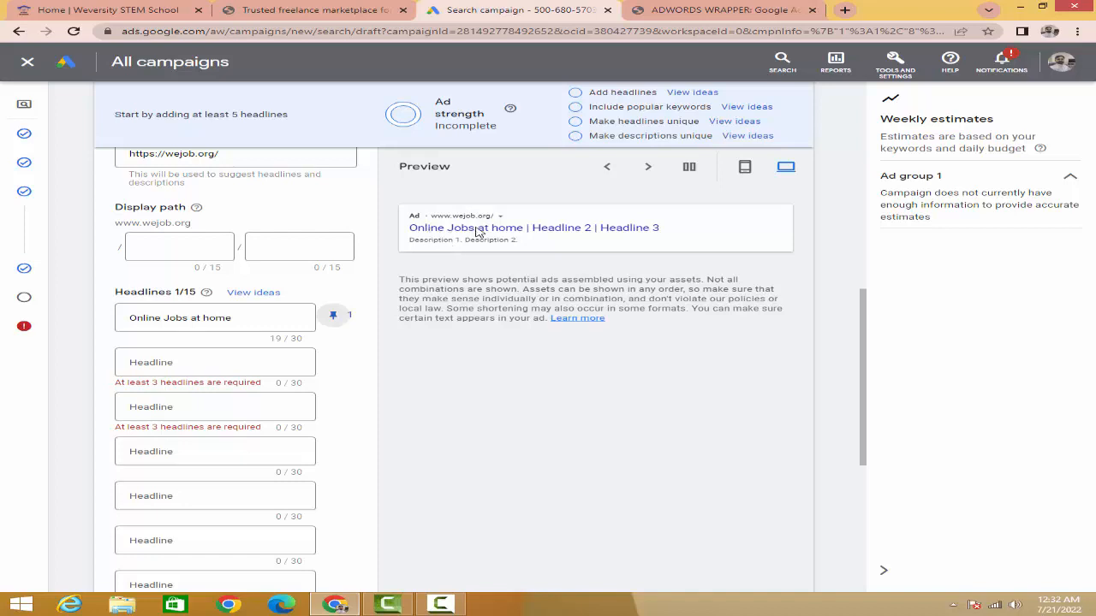
Step: Use the suggested "Hire Freelance Contractors" as the second headline and pin it to show only in position 2
{"action": "left_click", "coordinate": [198, 362]}
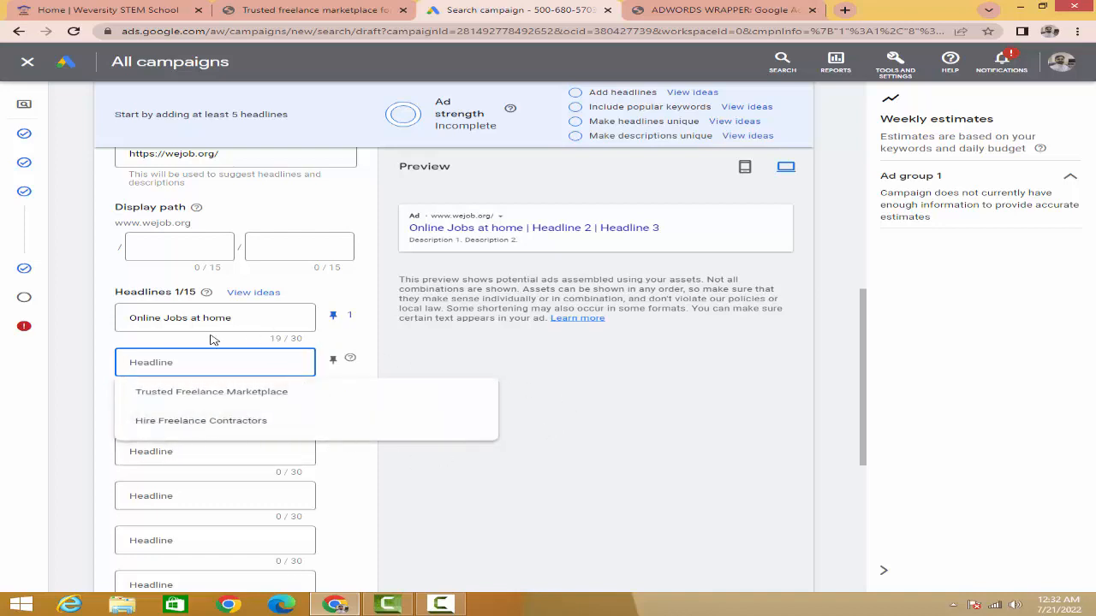
{"action": "left_click", "coordinate": [213, 422]}
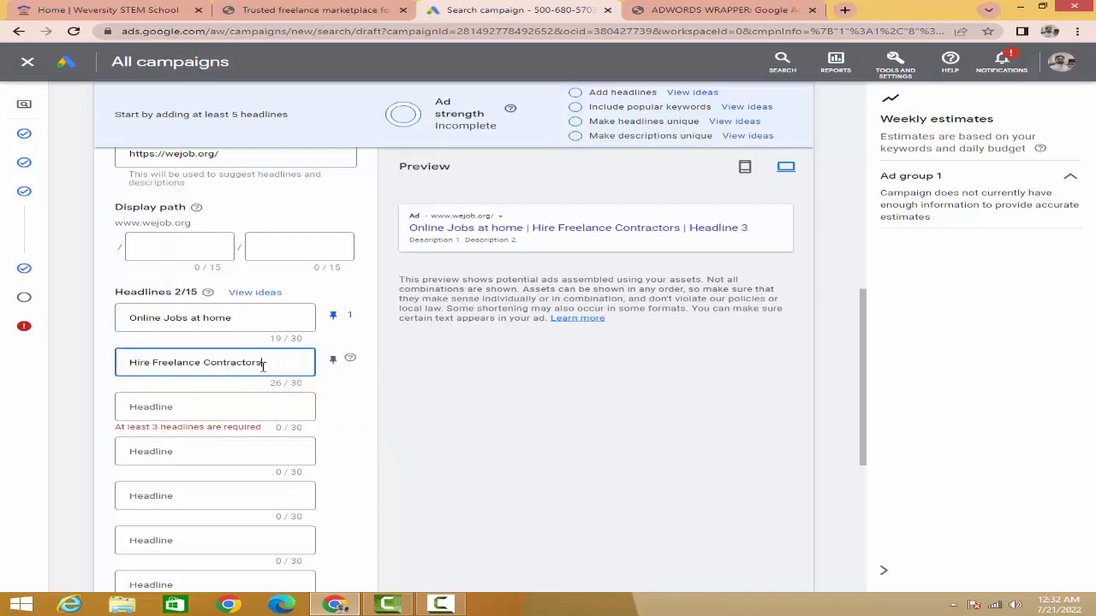
{"action": "left_click", "coordinate": [332, 362]}
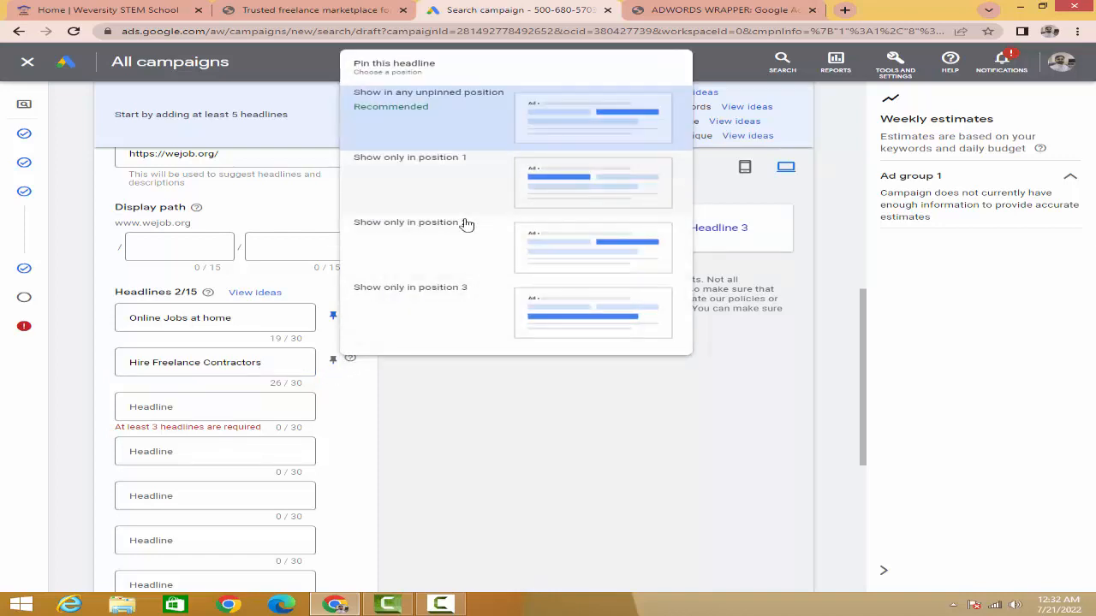
{"action": "left_click", "coordinate": [577, 243]}
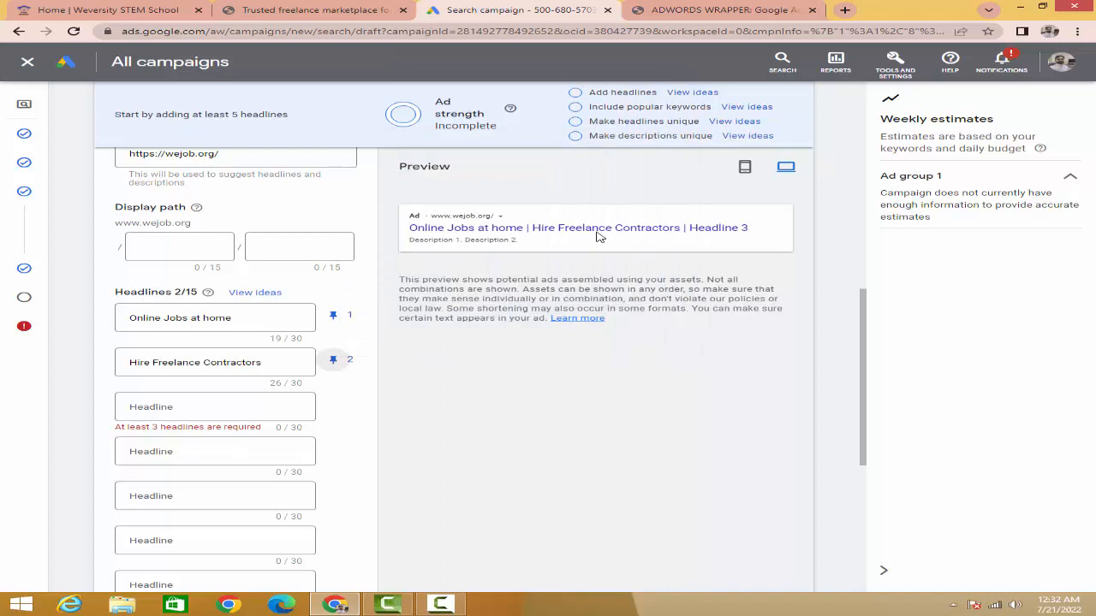
Step: Use the suggested "Trusted Freelance Marketplace" as the third headline and pin it to show only in position 3
{"action": "left_click", "coordinate": [215, 404]}
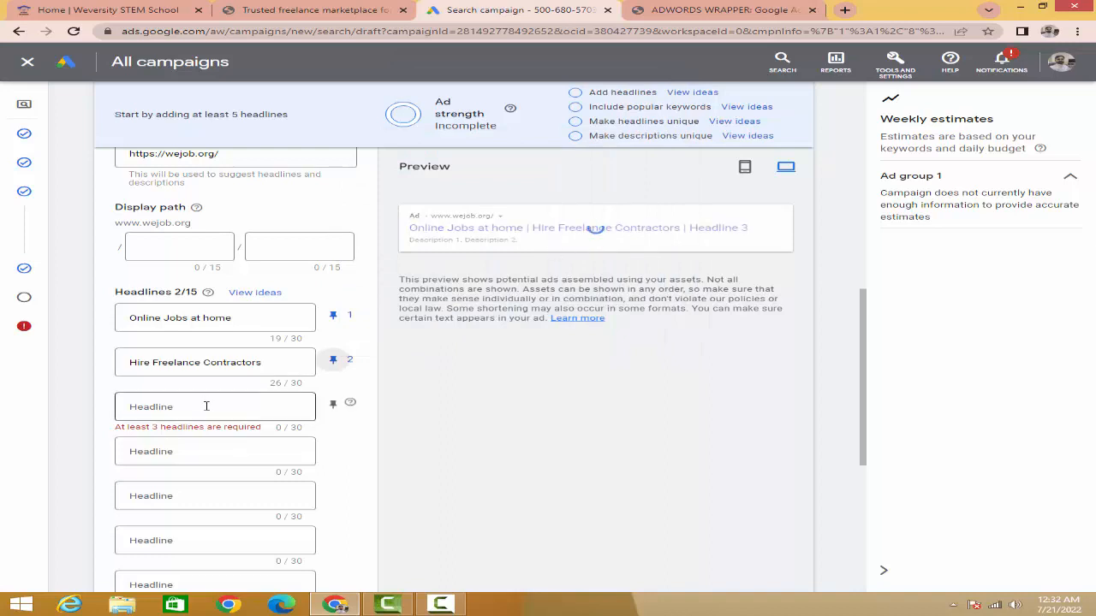
{"action": "left_click", "coordinate": [206, 406]}
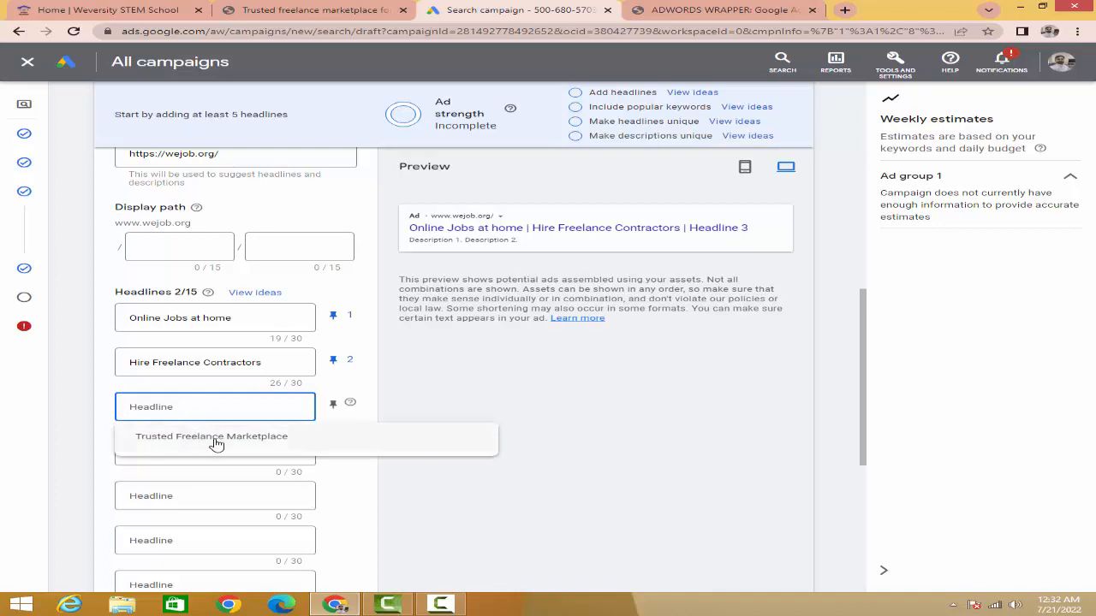
{"action": "left_click", "coordinate": [216, 438]}
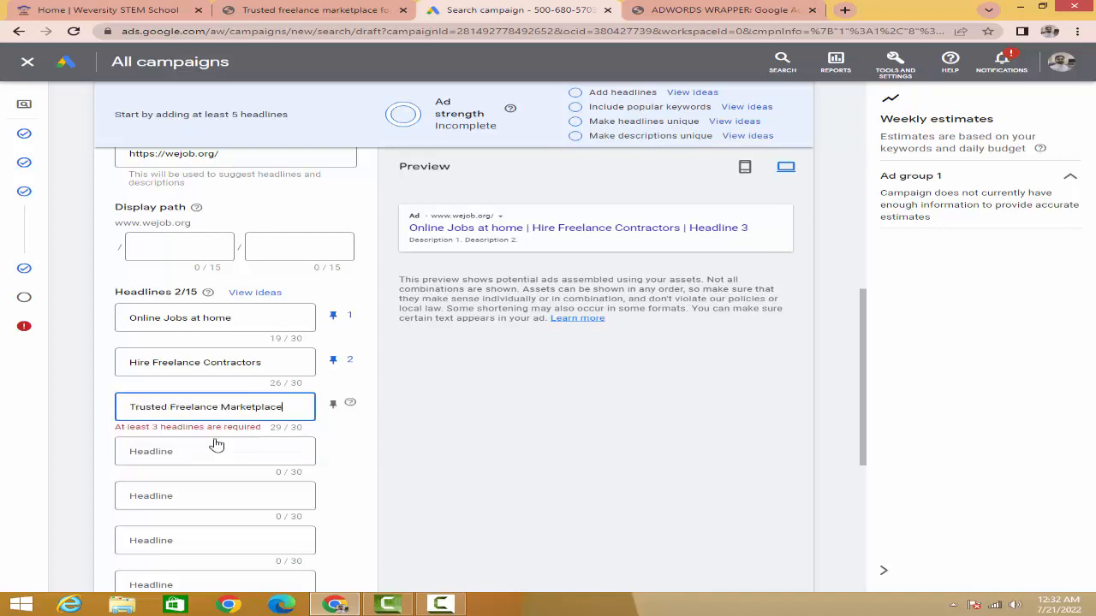
{"action": "left_click", "coordinate": [333, 411]}
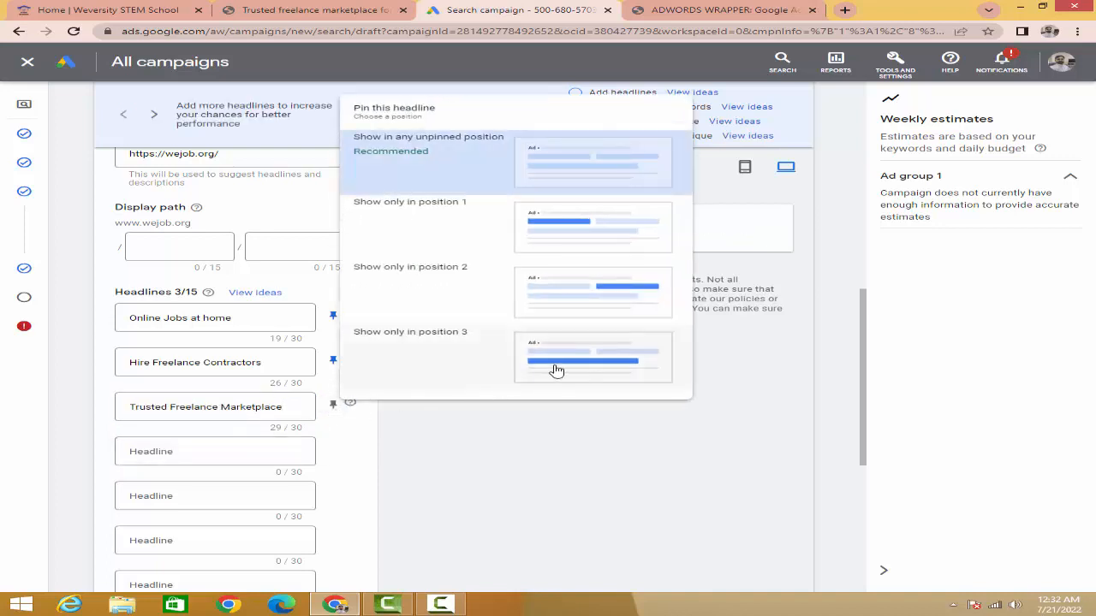
{"action": "left_click", "coordinate": [556, 370]}
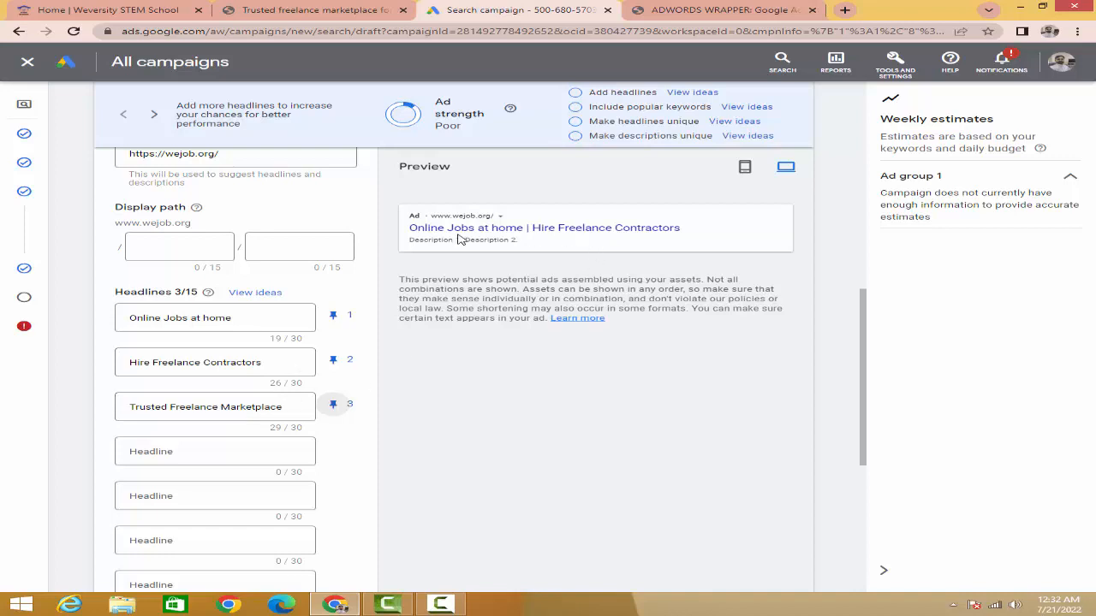
Step: Add the suggested descriptions "Trusted freelance marketplace for you business-wejob" and "Hire Contractors for Short Term or Long Term Projects" as the first and second descriptions
{"action": "scroll", "coordinate": [300, 327], "scroll_direction": "down", "scroll_amount": 2}
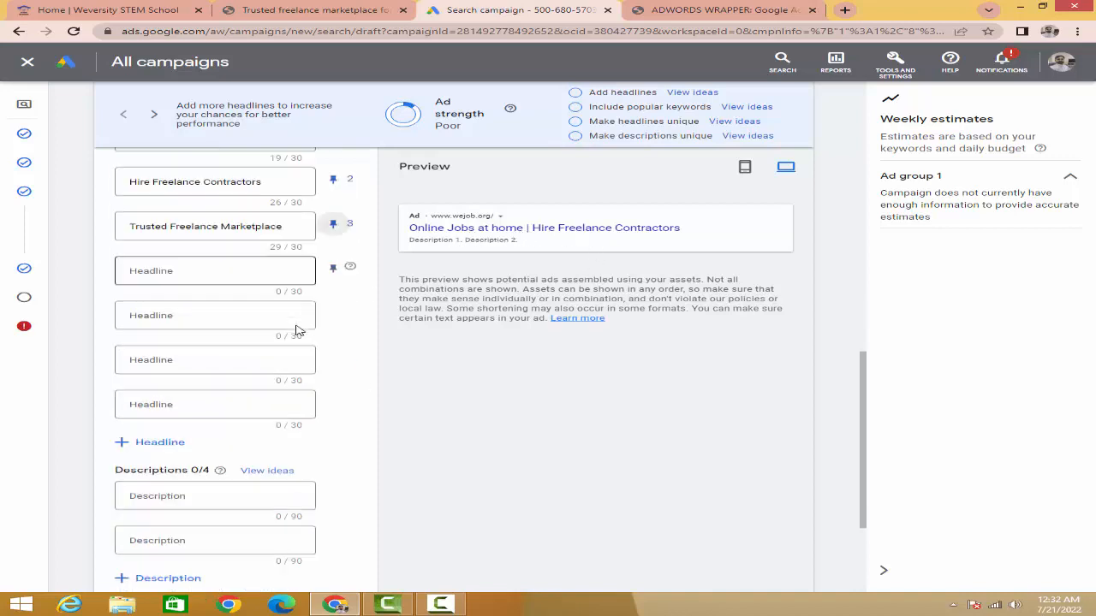
{"action": "scroll", "coordinate": [218, 283], "scroll_direction": "up", "scroll_amount": 2}
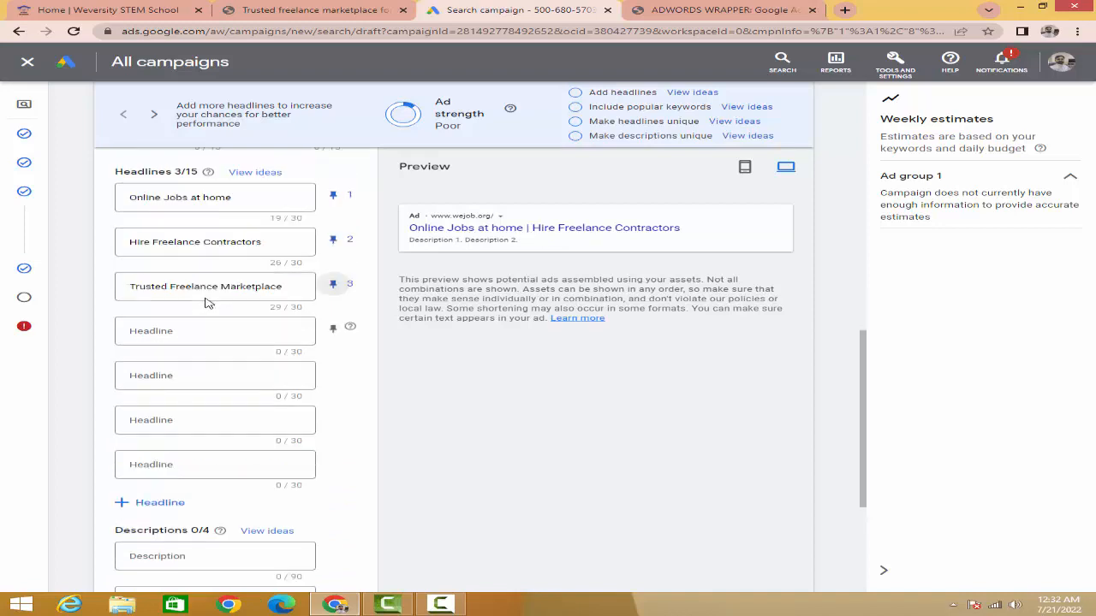
{"action": "scroll", "coordinate": [215, 381], "scroll_direction": "down", "scroll_amount": 1}
{"action": "scroll", "coordinate": [240, 353], "scroll_direction": "down", "scroll_amount": 3}
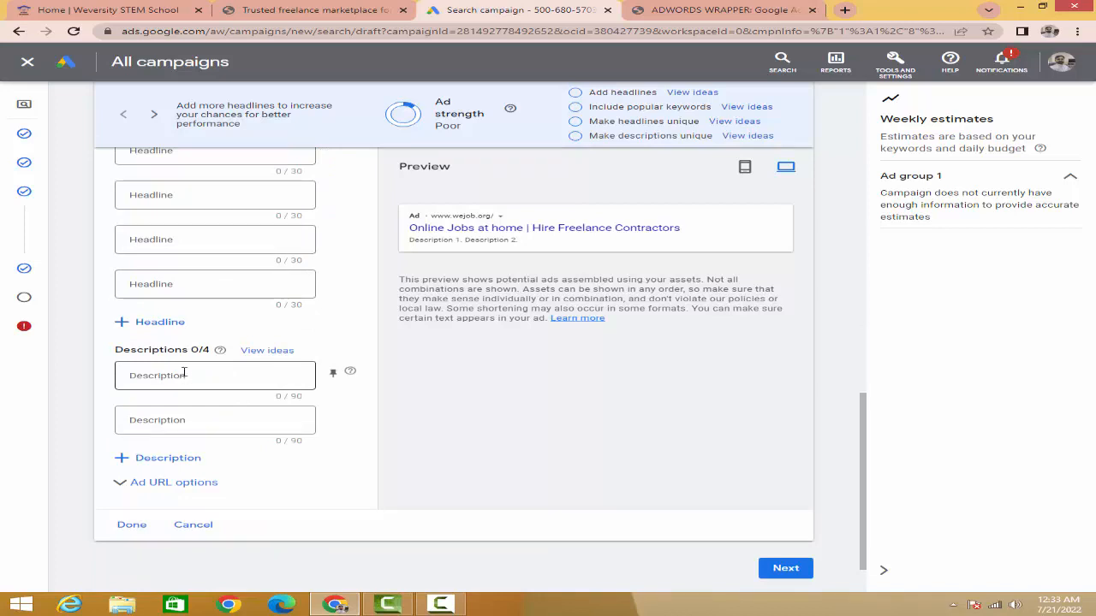
{"action": "left_click", "coordinate": [203, 378]}
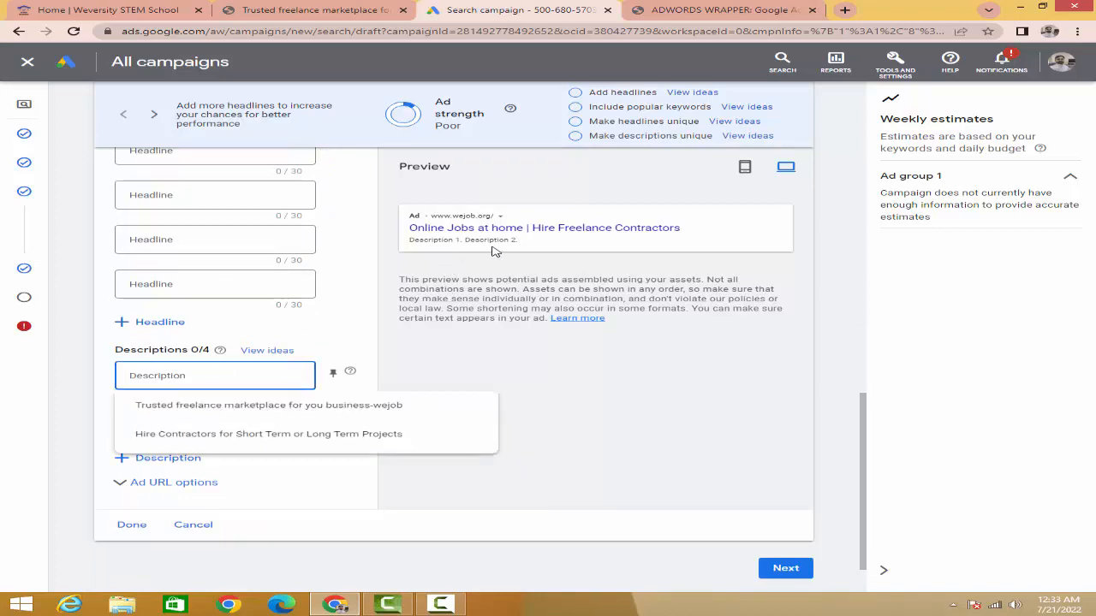
{"action": "left_click", "coordinate": [231, 412]}
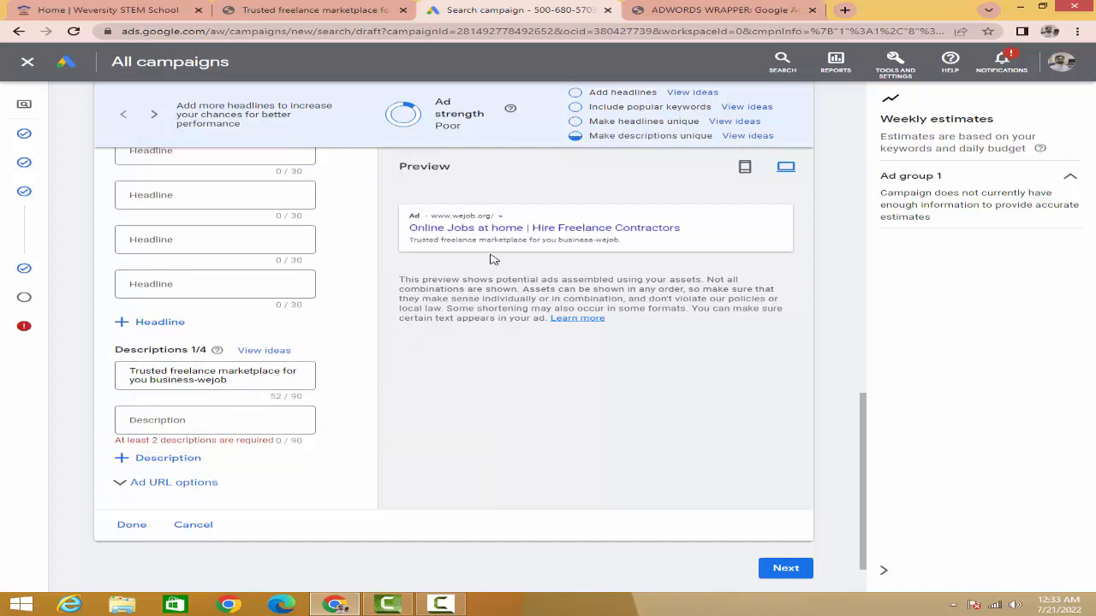
{"action": "left_click", "coordinate": [212, 420]}
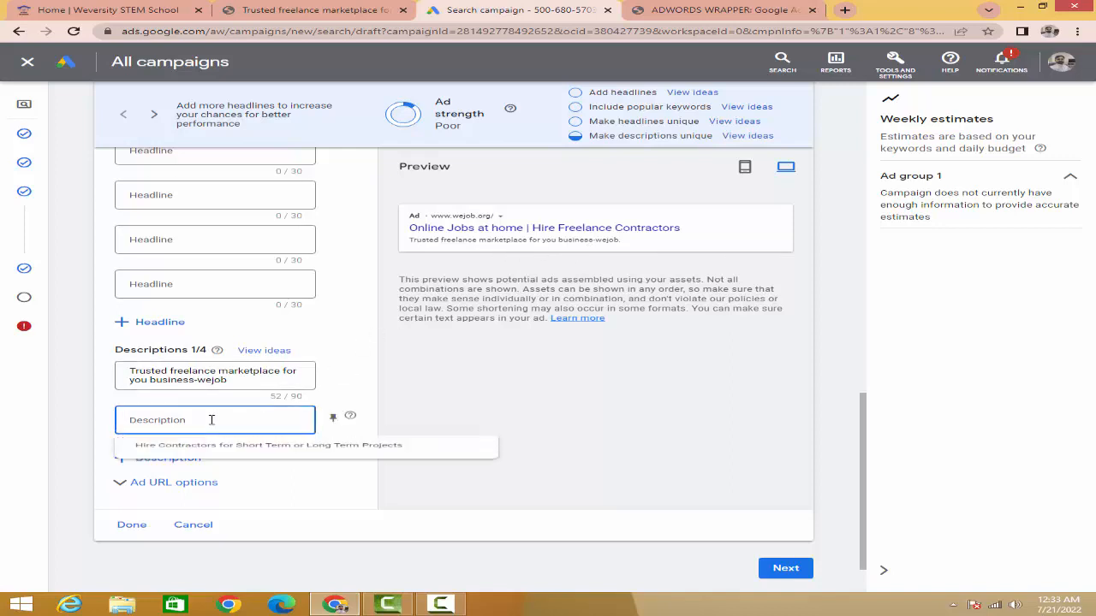
{"action": "left_click", "coordinate": [259, 453]}
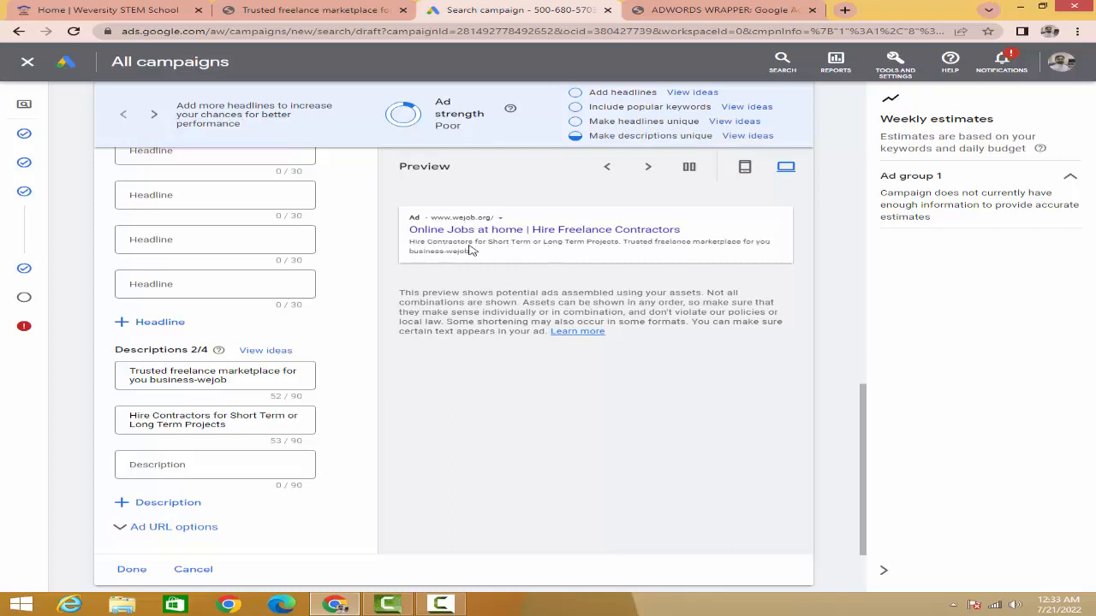
Step: Pin the first description to show only in position 1 and the second to show only in position 2
{"action": "left_click", "coordinate": [333, 376]}
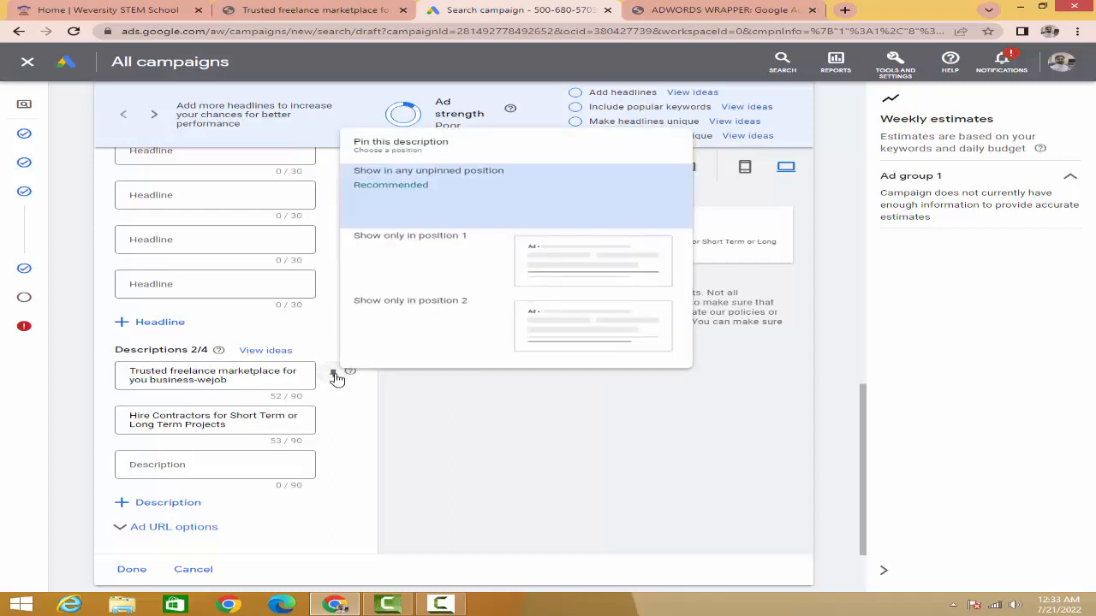
{"action": "left_click", "coordinate": [552, 263]}
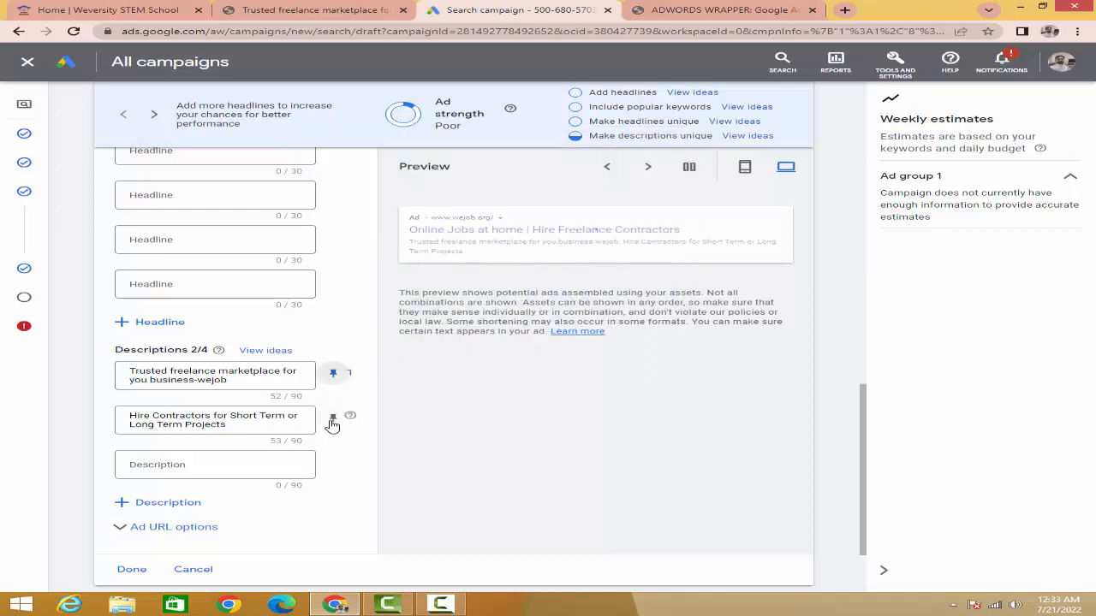
{"action": "left_click", "coordinate": [333, 417]}
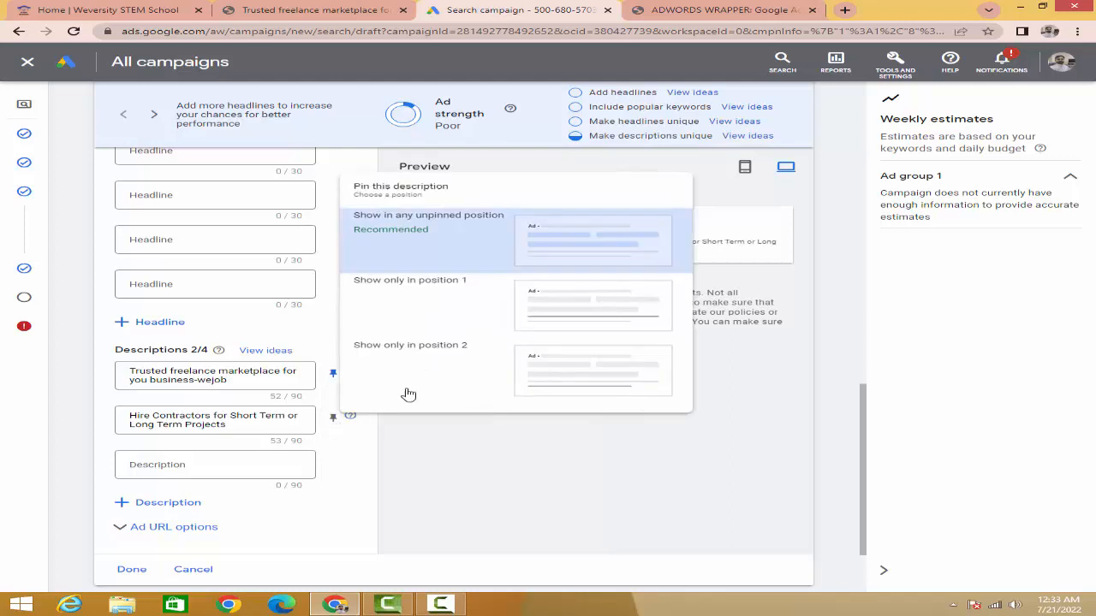
{"action": "left_click", "coordinate": [548, 360]}
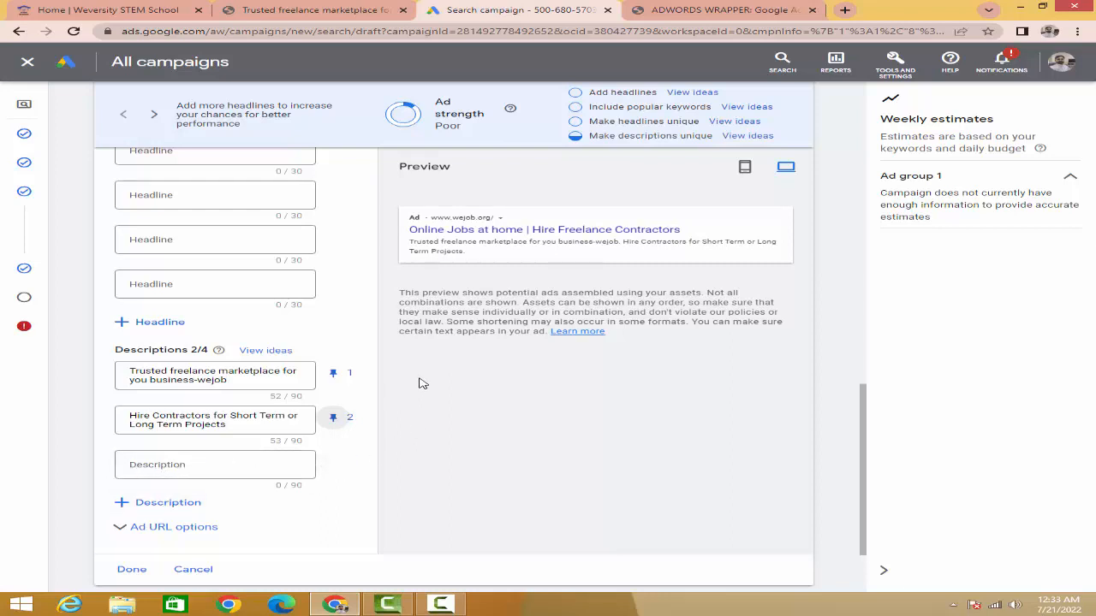
Step: Finish editing the responsive search ad and keep it in Ad group 1
{"action": "scroll", "coordinate": [419, 382], "scroll_direction": "up", "scroll_amount": 3}
{"action": "scroll", "coordinate": [419, 383], "scroll_direction": "down", "scroll_amount": 4}
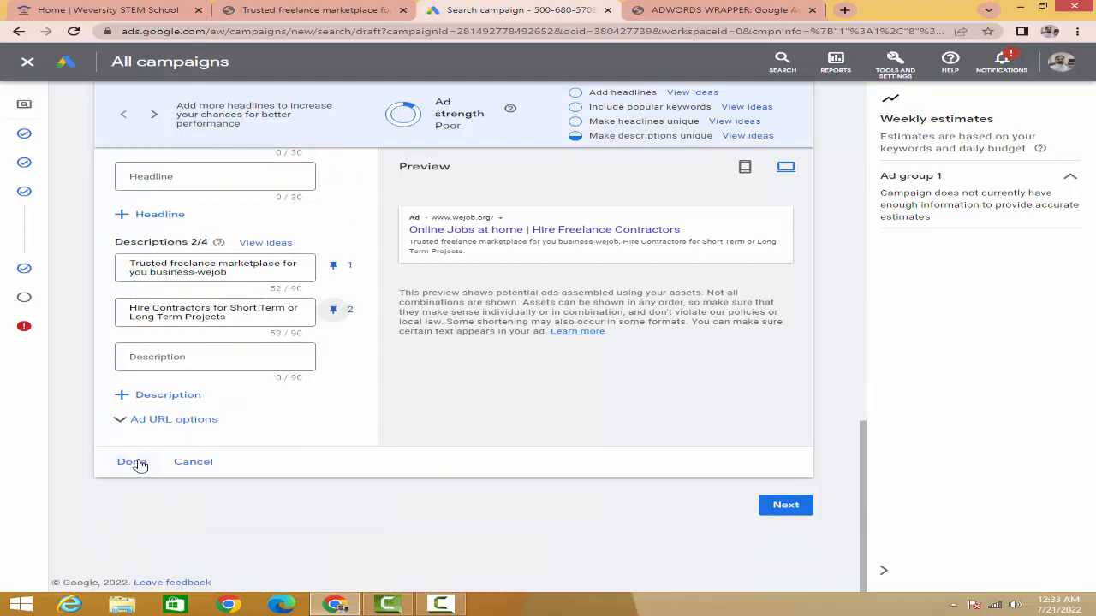
{"action": "left_click", "coordinate": [135, 463]}
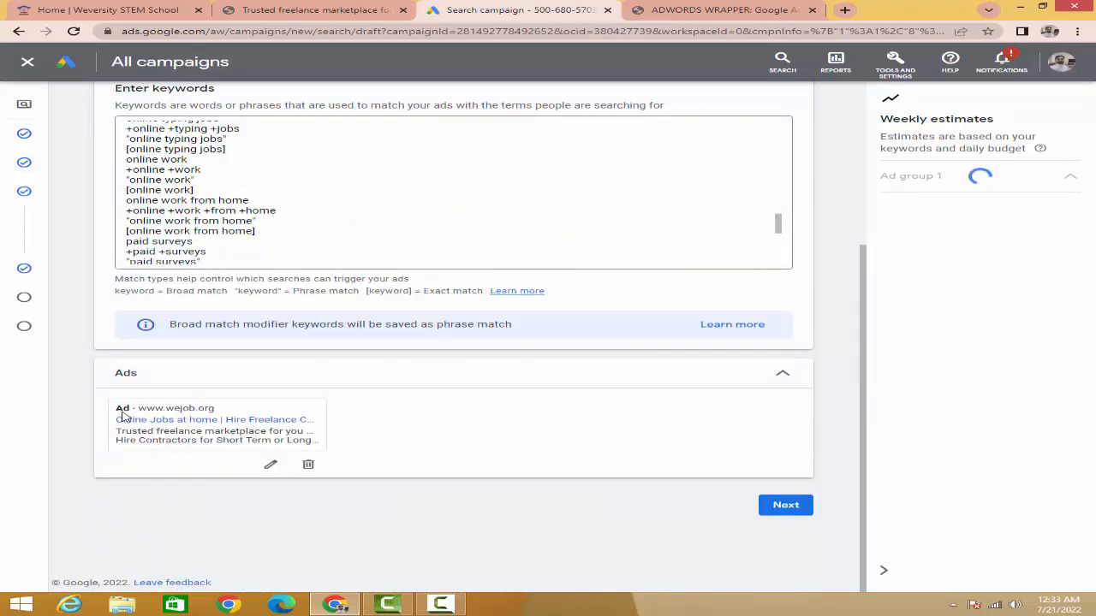
Step: Review the finished wejob.org ad alongside the keywords entered for Ad group 1
{"action": "left_click_drag", "start_coordinate": [114, 405], "coordinate": [347, 451]}
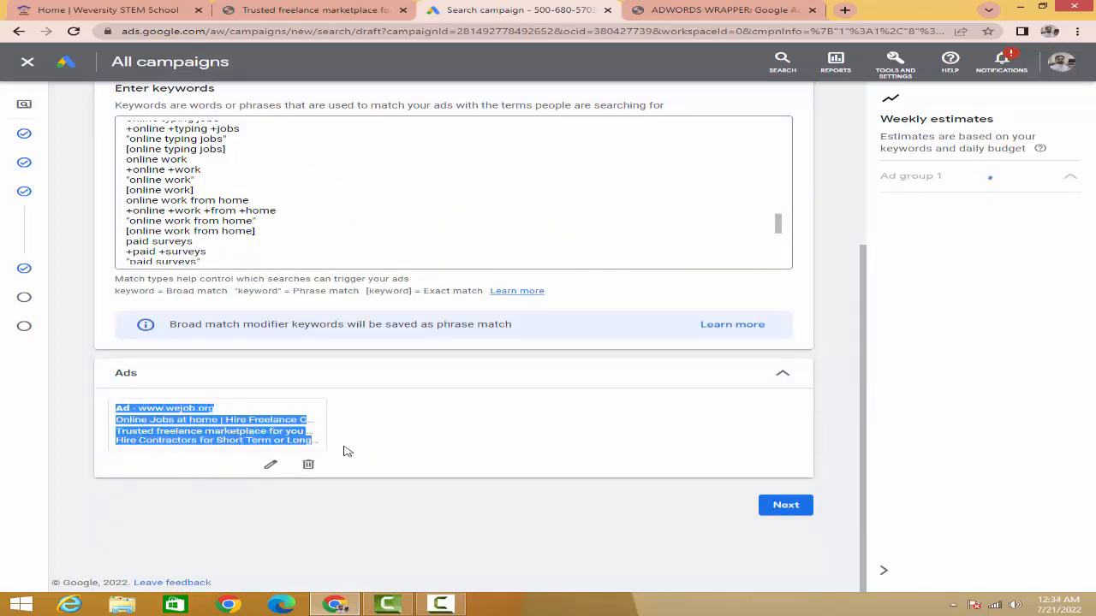
{"action": "left_click", "coordinate": [366, 428]}
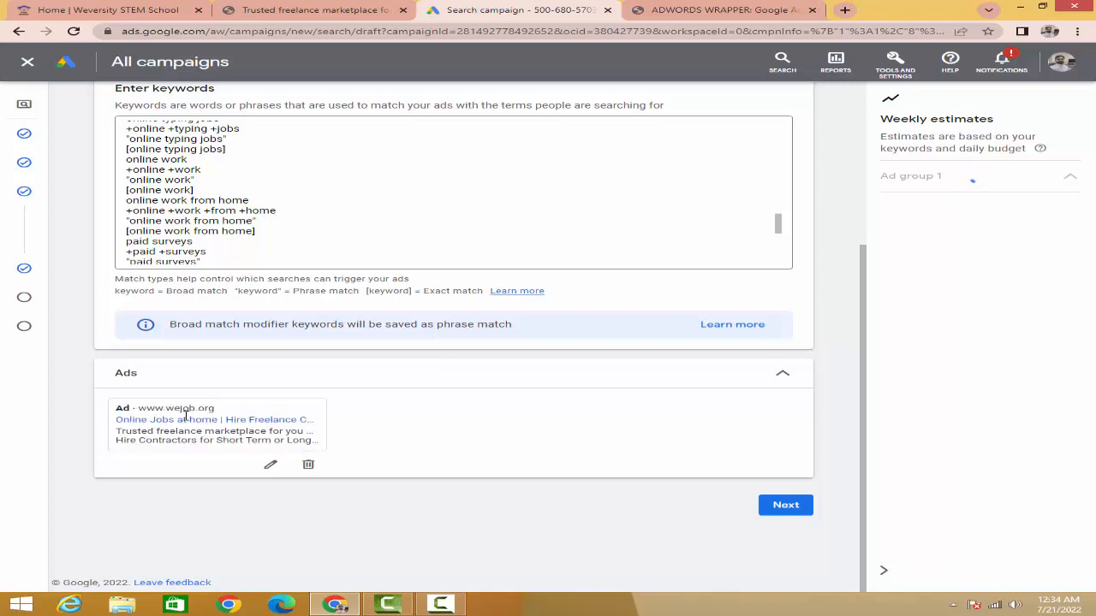
{"action": "double_click", "coordinate": [126, 408]}
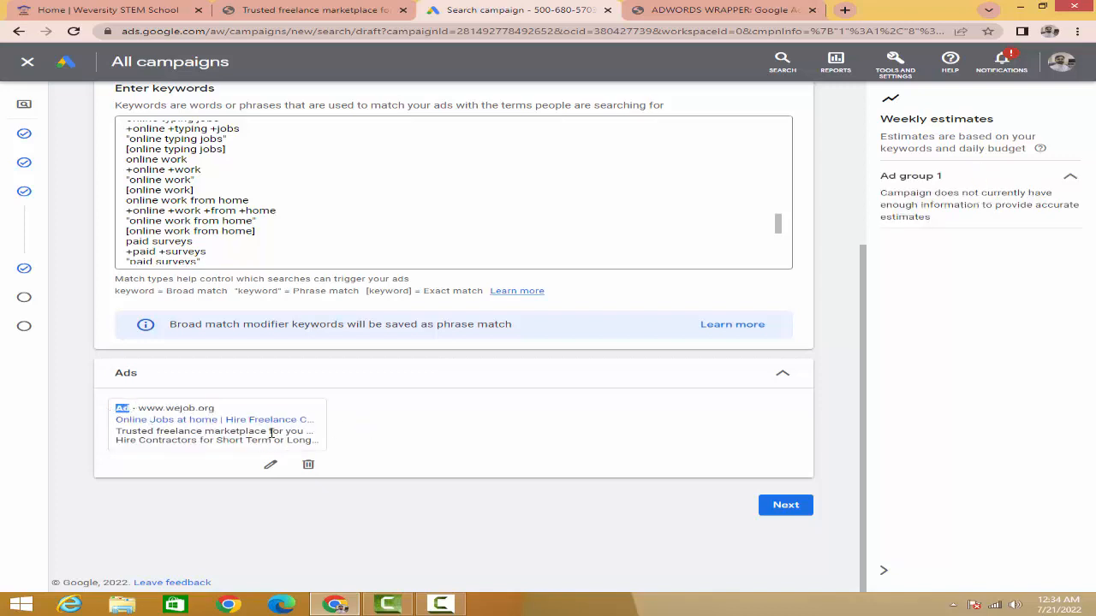
{"action": "scroll", "coordinate": [331, 369], "scroll_direction": "up", "scroll_amount": 1}
{"action": "scroll", "coordinate": [272, 286], "scroll_direction": "up", "scroll_amount": 5}
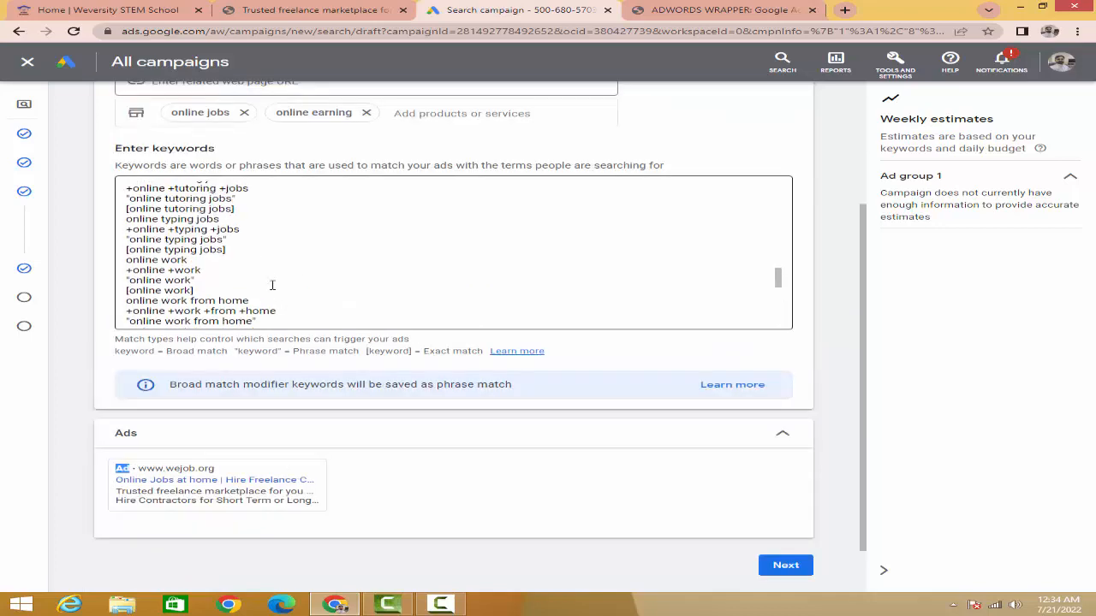
{"action": "scroll", "coordinate": [182, 227], "scroll_direction": "up", "scroll_amount": 15}
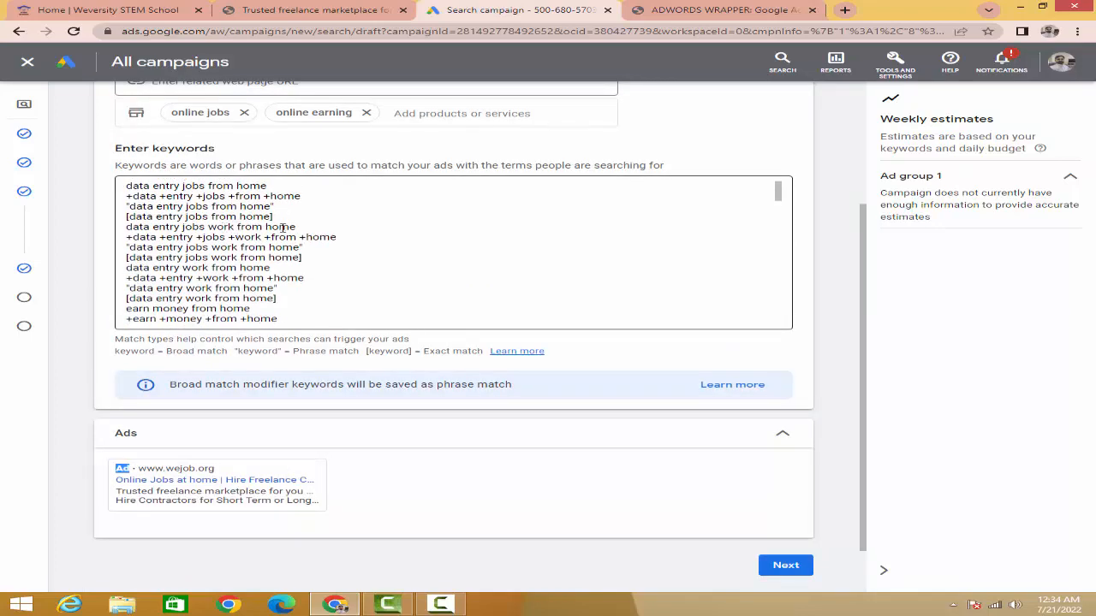
{"action": "mouse_move", "coordinate": [183, 498]}
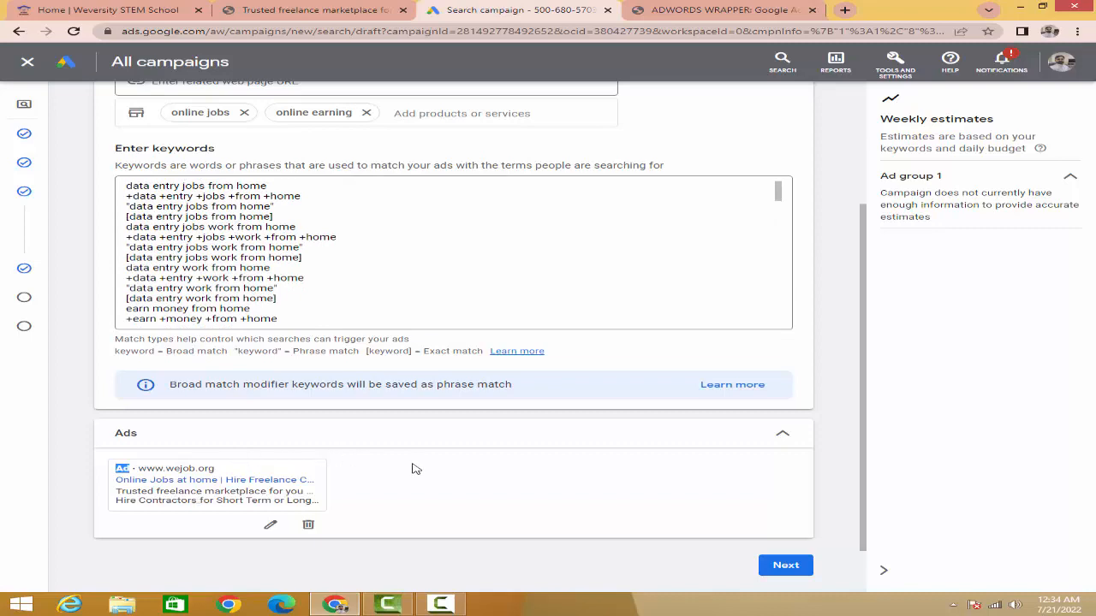
{"action": "scroll", "coordinate": [411, 469], "scroll_direction": "down", "scroll_amount": 1}
{"action": "scroll", "coordinate": [415, 467], "scroll_direction": "up", "scroll_amount": 4}
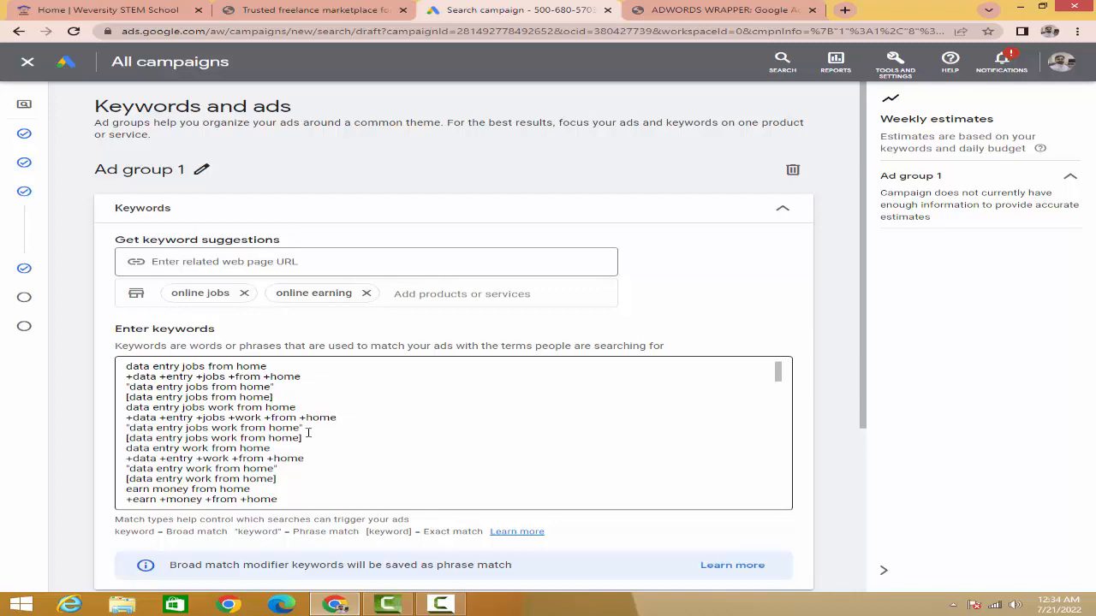
Step: Check the combined match-type keyword list in AdWords Wrapper against the keywords in Google Ads, and review the campaign's setup stages
{"action": "left_click", "coordinate": [717, 12]}
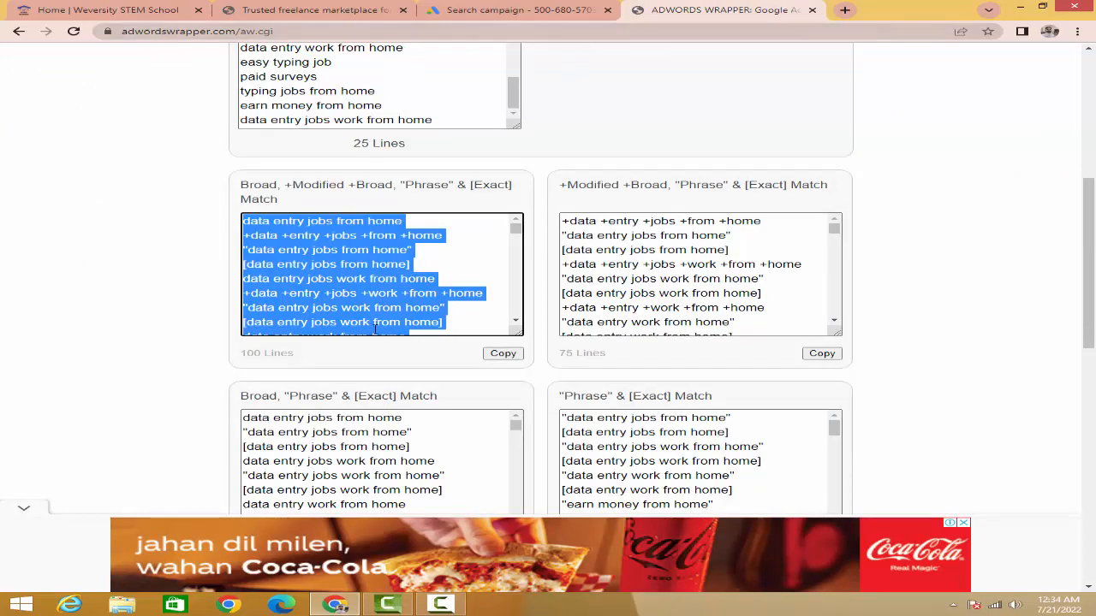
{"action": "left_click", "coordinate": [477, 10]}
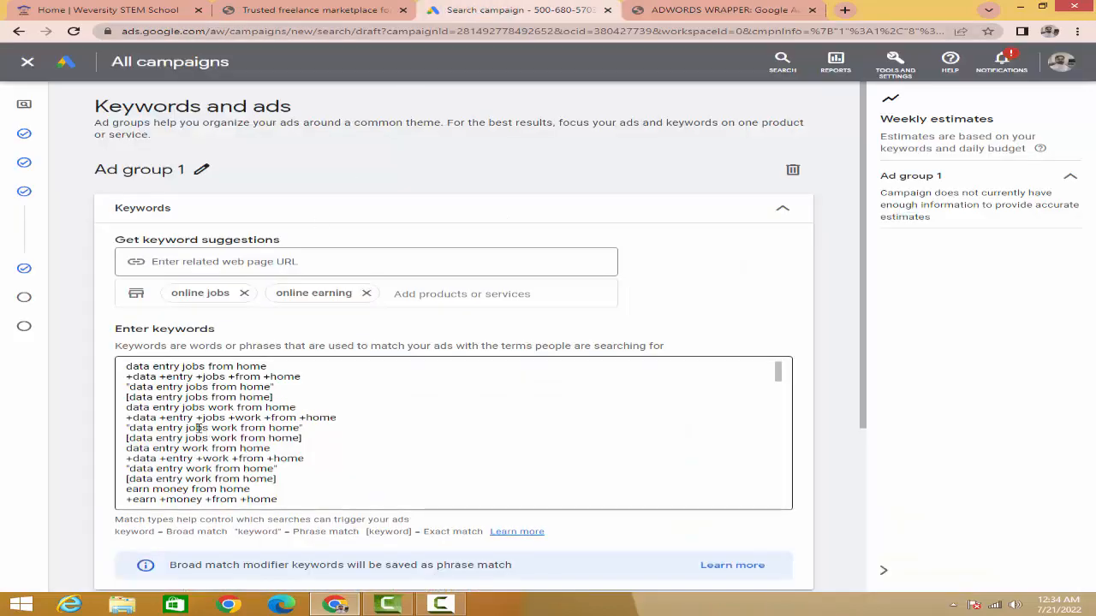
{"action": "scroll", "coordinate": [197, 428], "scroll_direction": "down", "scroll_amount": 10}
{"action": "scroll", "coordinate": [326, 531], "scroll_direction": "down", "scroll_amount": 1}
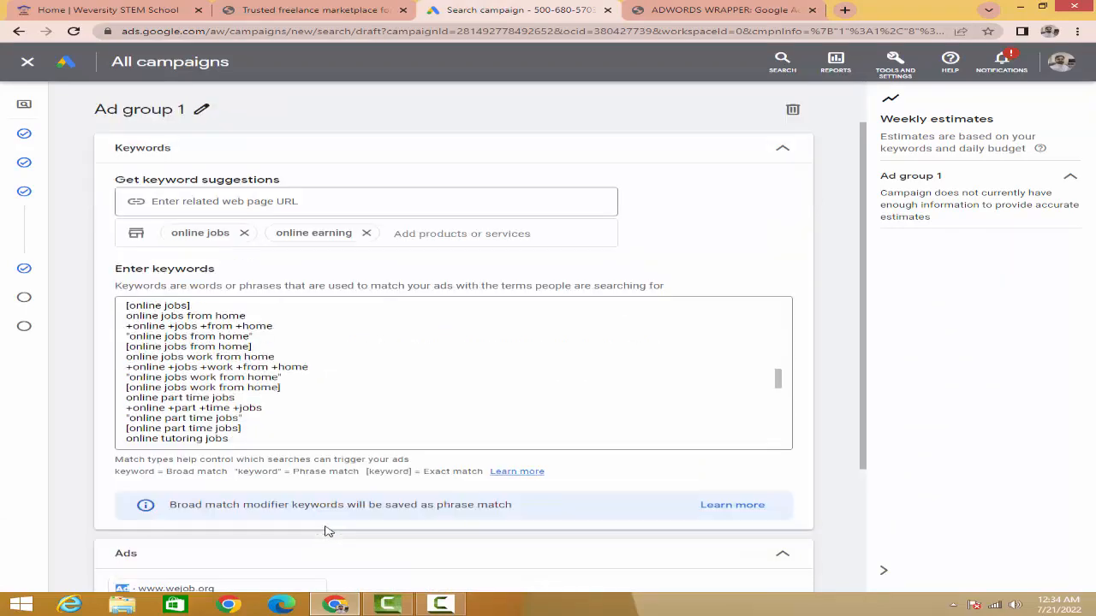
{"action": "scroll", "coordinate": [325, 531], "scroll_direction": "down", "scroll_amount": 2}
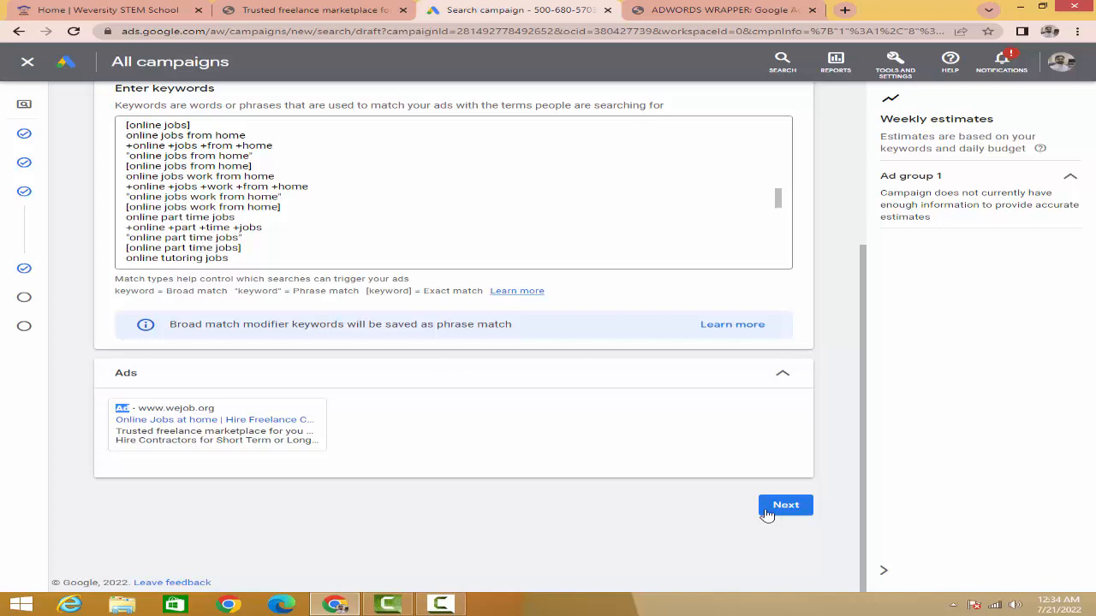
{"action": "mouse_move", "coordinate": [24, 274]}
{"action": "scroll", "coordinate": [105, 313], "scroll_direction": "up", "scroll_amount": 1}
{"action": "scroll", "coordinate": [104, 313], "scroll_direction": "up", "scroll_amount": 2}
{"action": "scroll", "coordinate": [105, 313], "scroll_direction": "down", "scroll_amount": 3}
{"action": "mouse_move", "coordinate": [43, 110]}
{"action": "scroll", "coordinate": [443, 420], "scroll_direction": "up", "scroll_amount": 2}
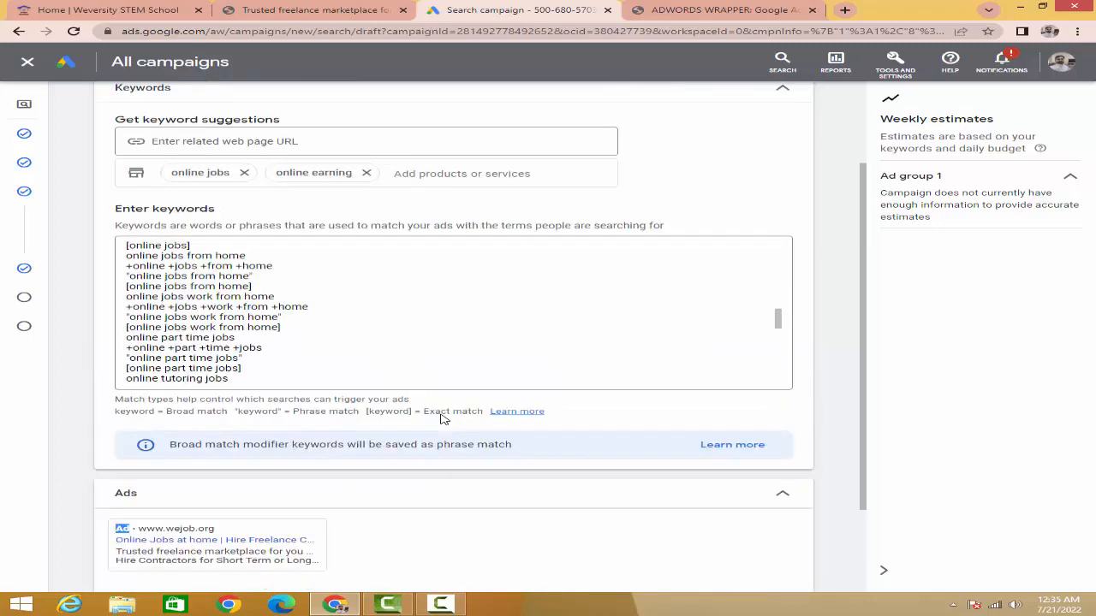
{"action": "scroll", "coordinate": [442, 417], "scroll_direction": "up", "scroll_amount": 1}
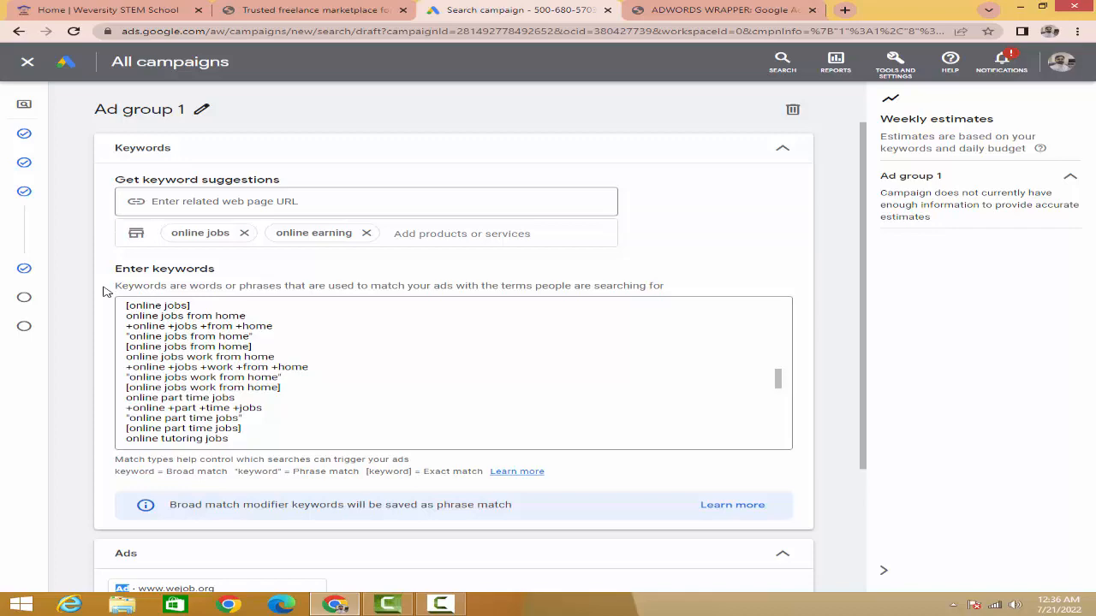
Step: Continue to the campaign's Extensions stage and look over the sitelink, callout and call extension sections
{"action": "scroll", "coordinate": [102, 292], "scroll_direction": "down", "scroll_amount": 2}
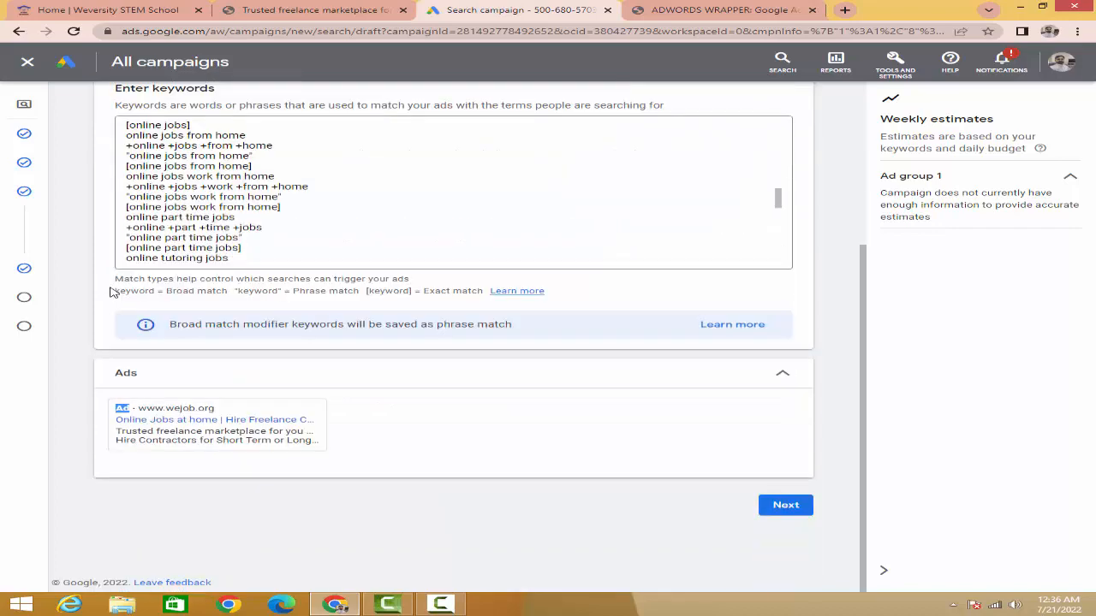
{"action": "left_click", "coordinate": [784, 505]}
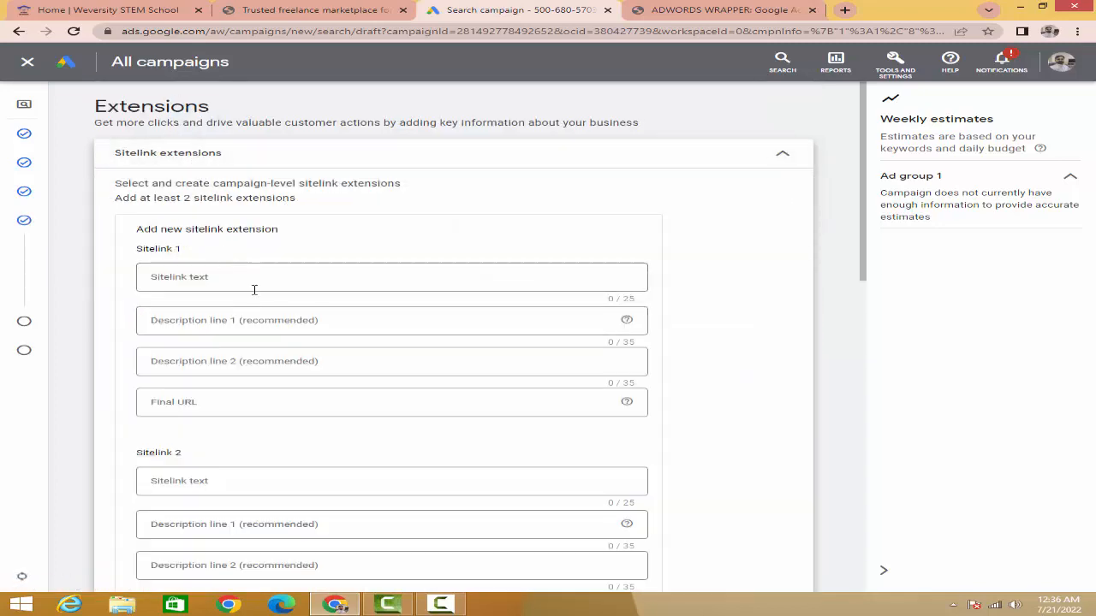
{"action": "scroll", "coordinate": [312, 306], "scroll_direction": "down", "scroll_amount": 5}
{"action": "scroll", "coordinate": [313, 308], "scroll_direction": "down", "scroll_amount": 3}
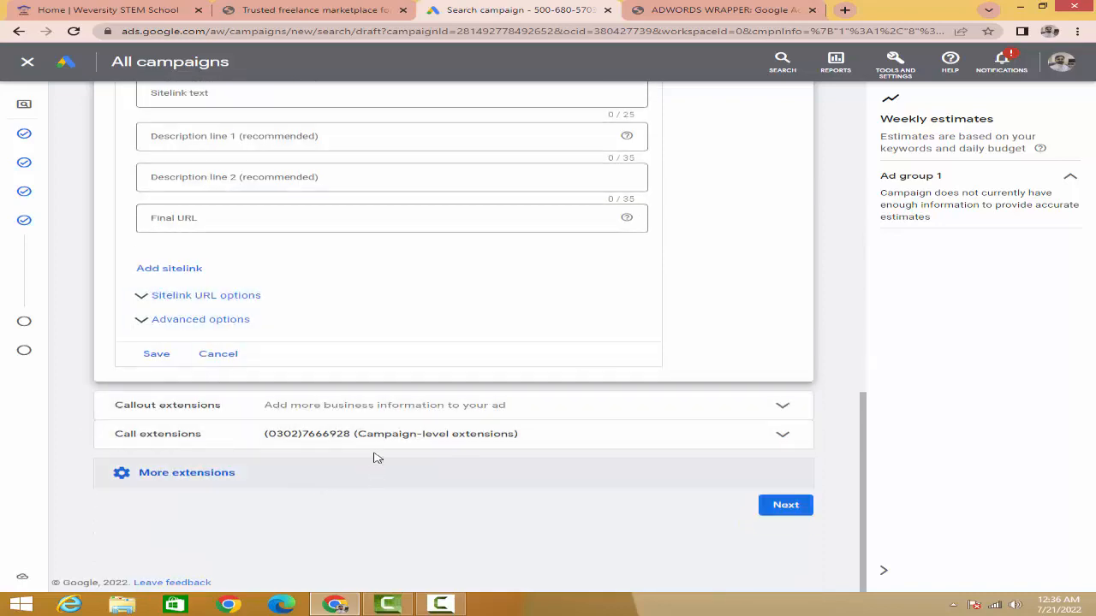
{"action": "scroll", "coordinate": [151, 325], "scroll_direction": "up", "scroll_amount": 5}
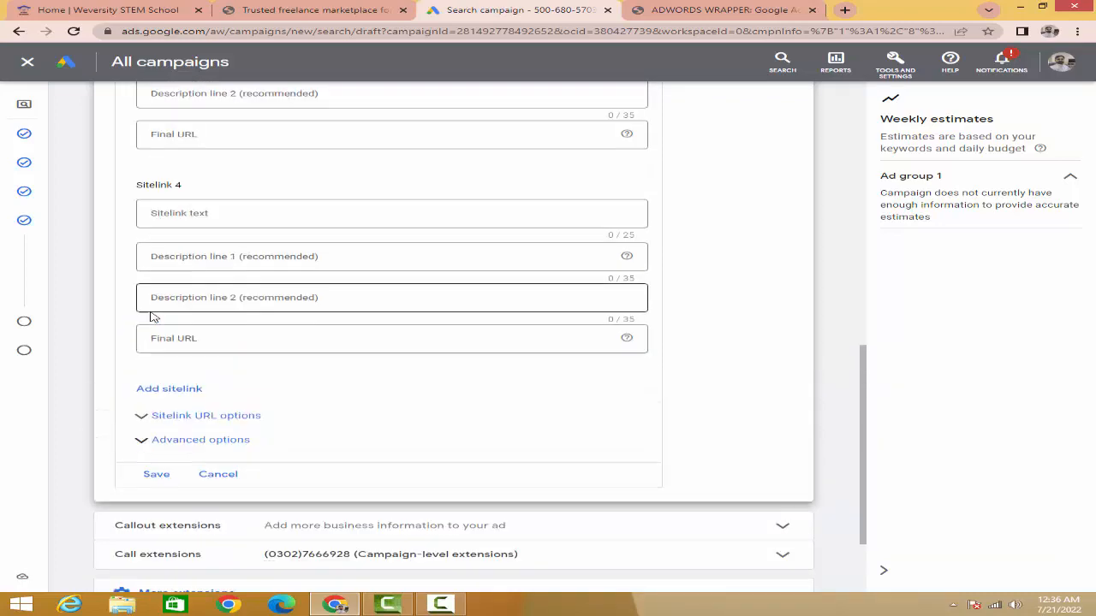
{"action": "mouse_move", "coordinate": [24, 284]}
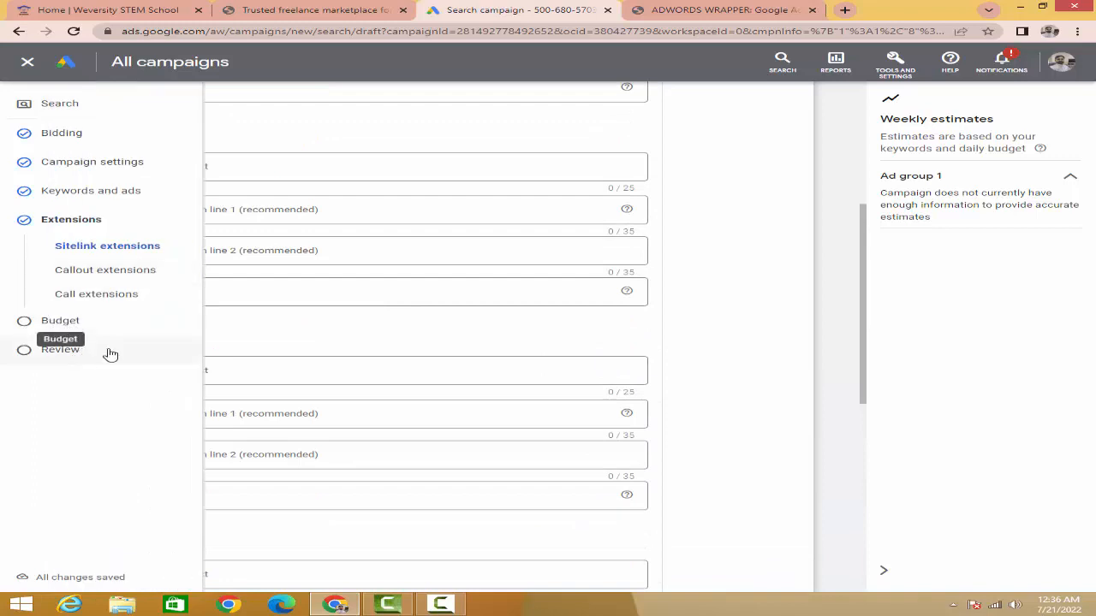
Step: Close the campaign setup and check the Online Jobs draft campaign on the account's Overview page
{"action": "scroll", "coordinate": [724, 305], "scroll_direction": "up", "scroll_amount": 4}
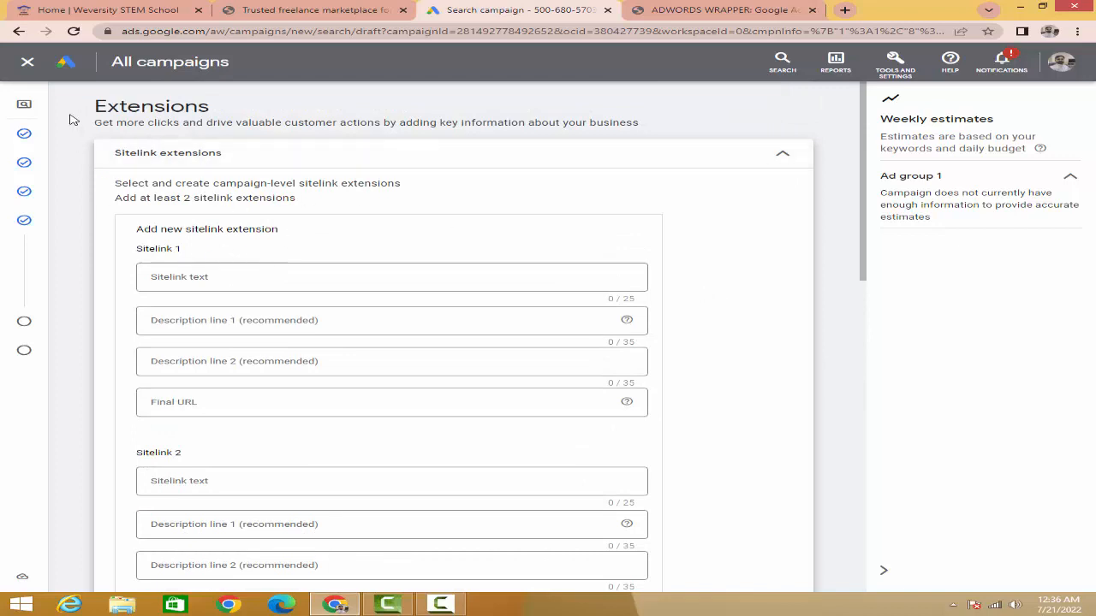
{"action": "left_click", "coordinate": [28, 65]}
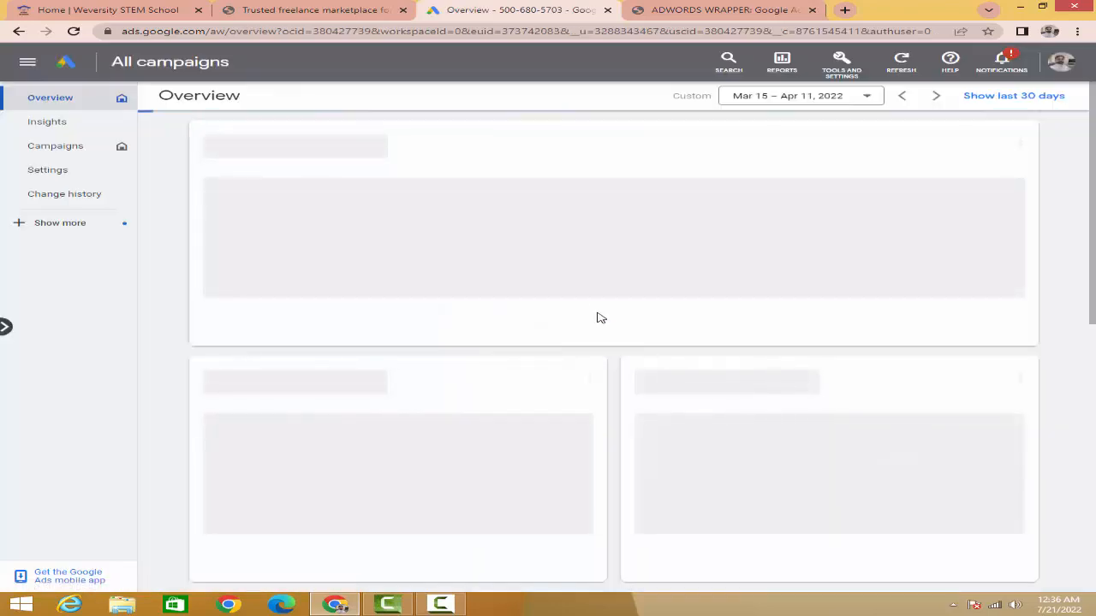
{"action": "scroll", "coordinate": [452, 323], "scroll_direction": "down", "scroll_amount": 3}
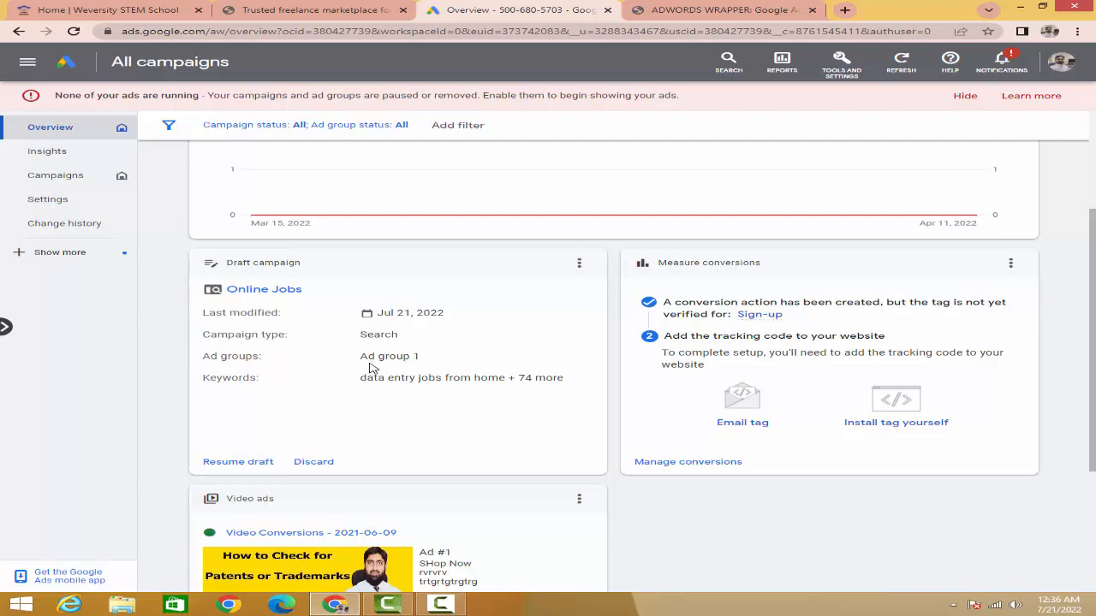
{"action": "scroll", "coordinate": [370, 368], "scroll_direction": "down", "scroll_amount": 2}
{"action": "scroll", "coordinate": [503, 348], "scroll_direction": "up", "scroll_amount": 4}
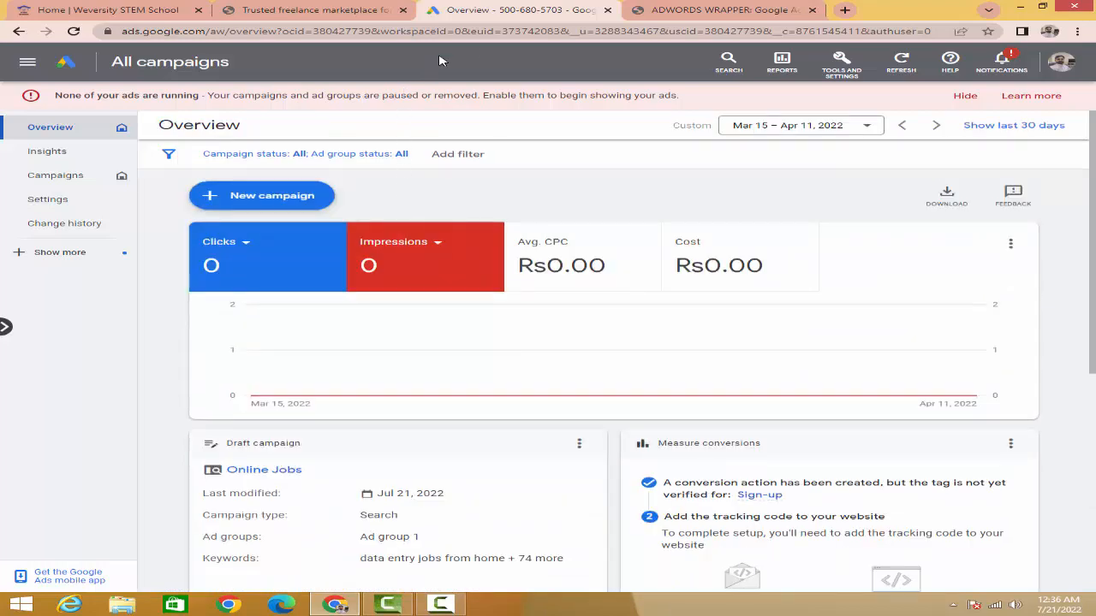
Step: Look over the Weversity STEM School home page and its registration options
{"action": "left_click", "coordinate": [100, 12]}
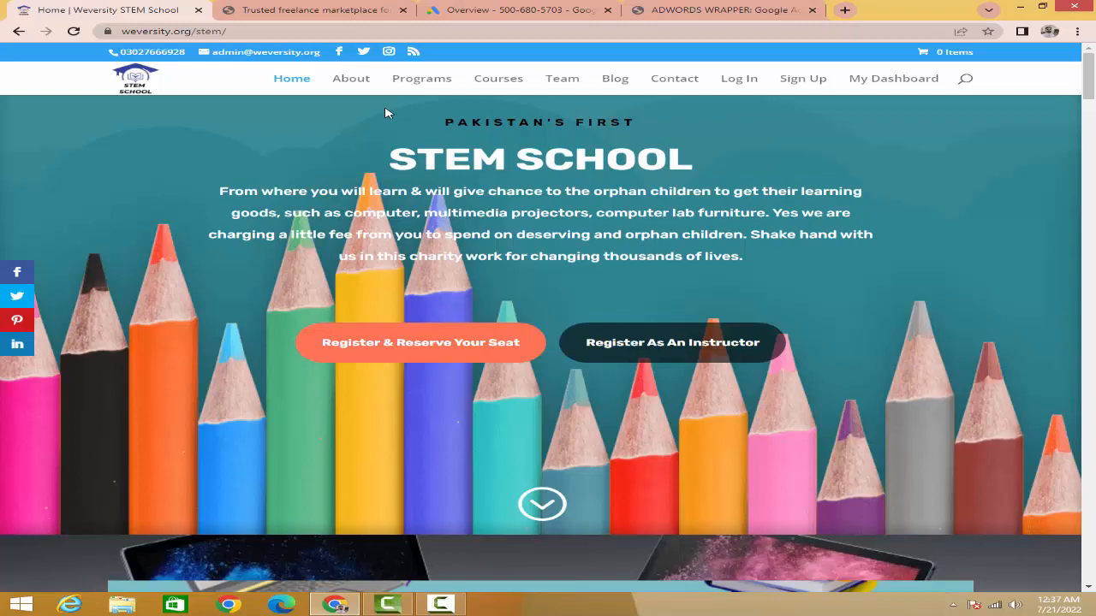
{"action": "scroll", "coordinate": [473, 283], "scroll_direction": "down", "scroll_amount": 3}
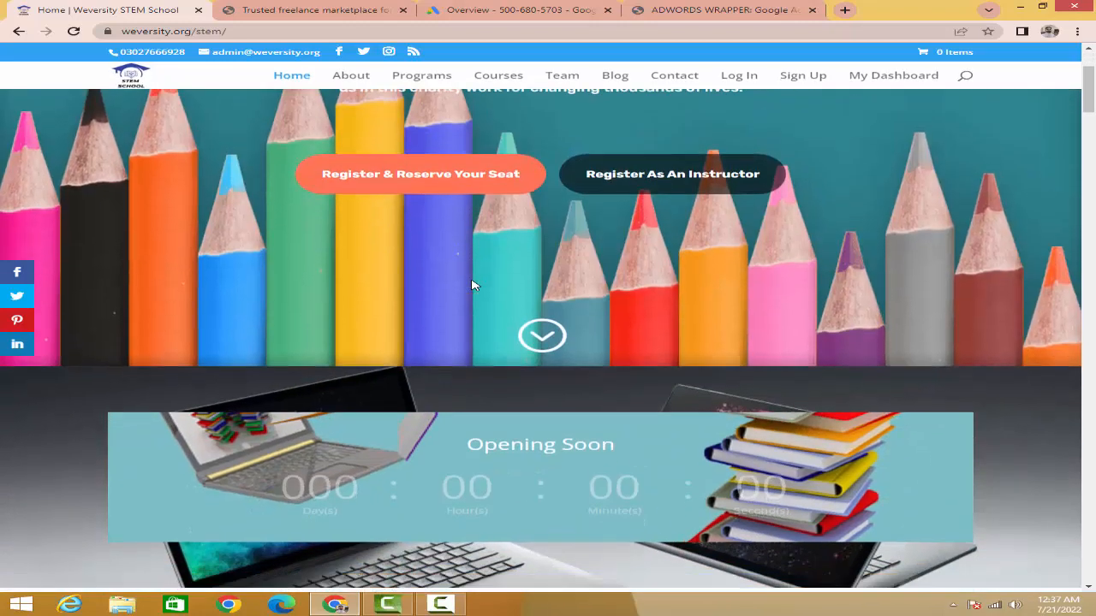
{"action": "scroll", "coordinate": [472, 282], "scroll_direction": "up", "scroll_amount": 3}
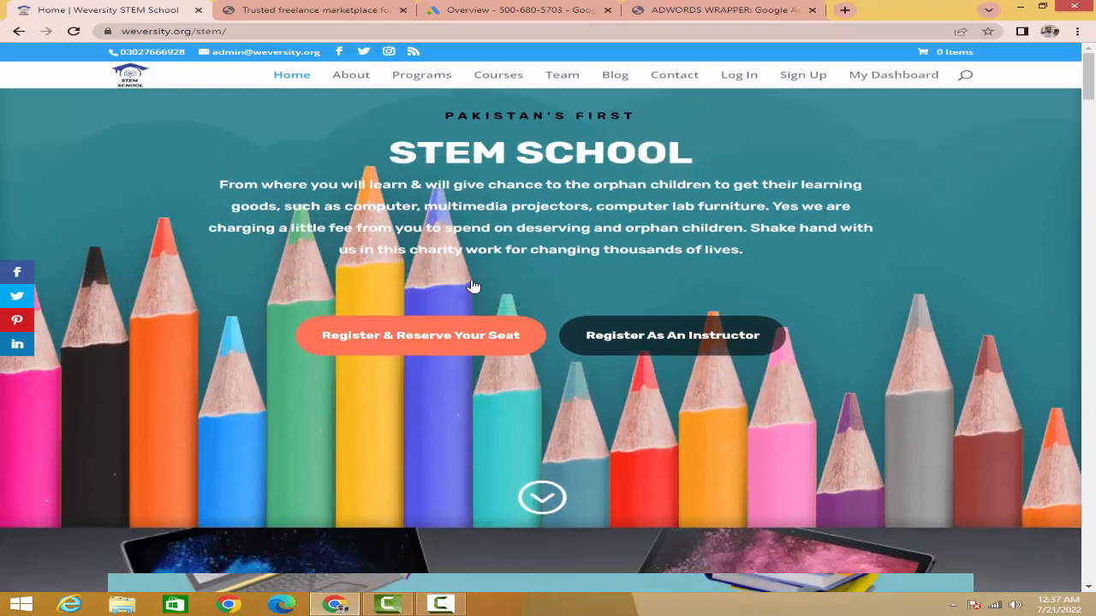
Step: Open the wejob.org home page in place of its local-seo page and browse the contractor listings
{"action": "left_click", "coordinate": [280, 12]}
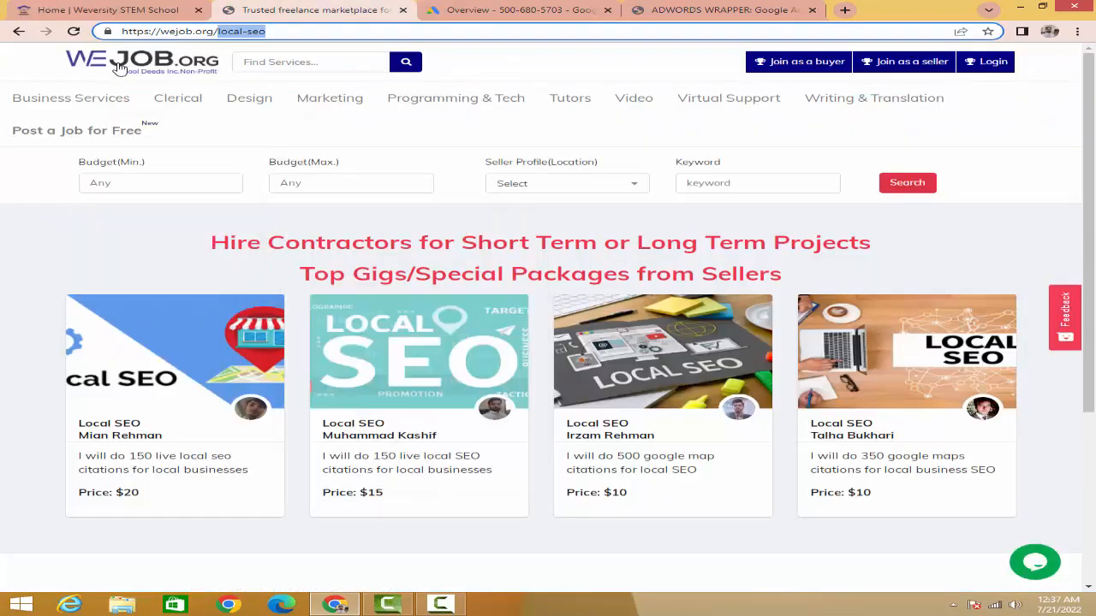
{"action": "key", "text": "Return"}
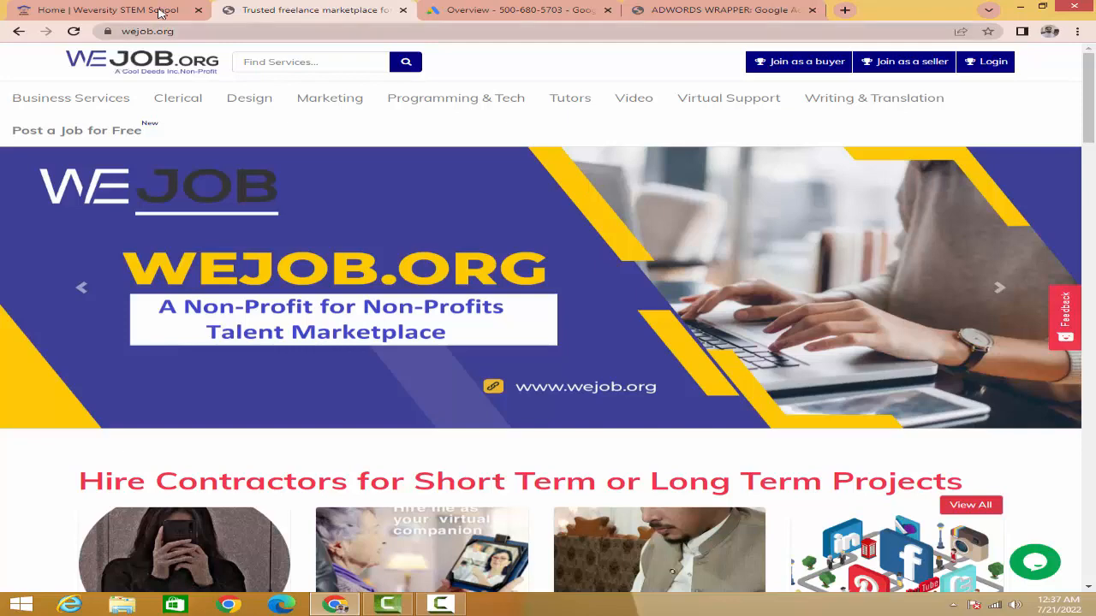
{"action": "scroll", "coordinate": [433, 363], "scroll_direction": "down", "scroll_amount": 3}
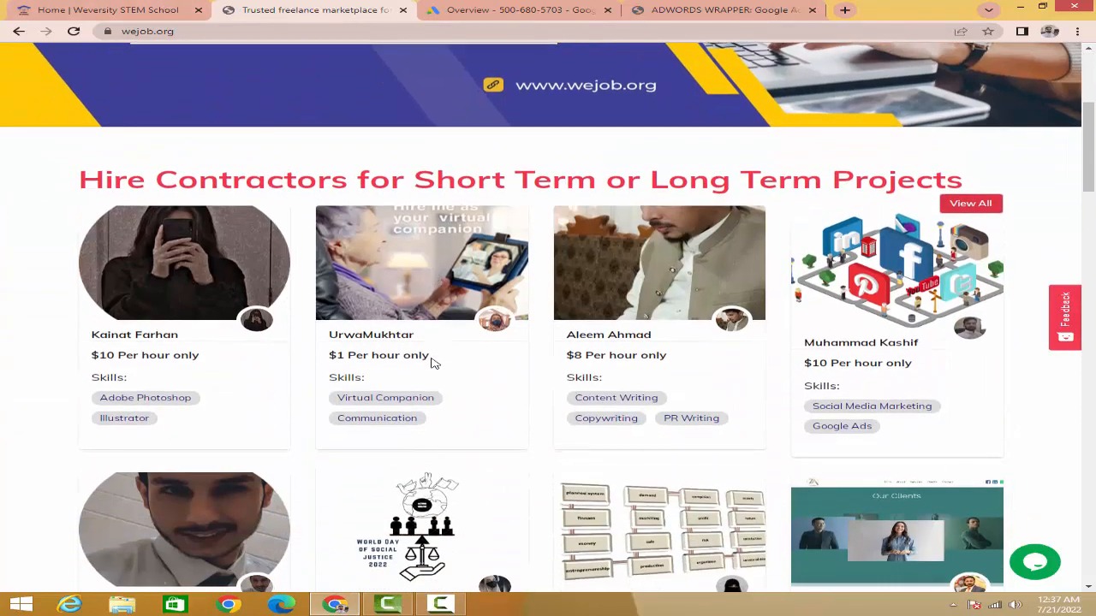
{"action": "scroll", "coordinate": [433, 363], "scroll_direction": "down", "scroll_amount": 2}
{"action": "scroll", "coordinate": [433, 363], "scroll_direction": "down", "scroll_amount": 2}
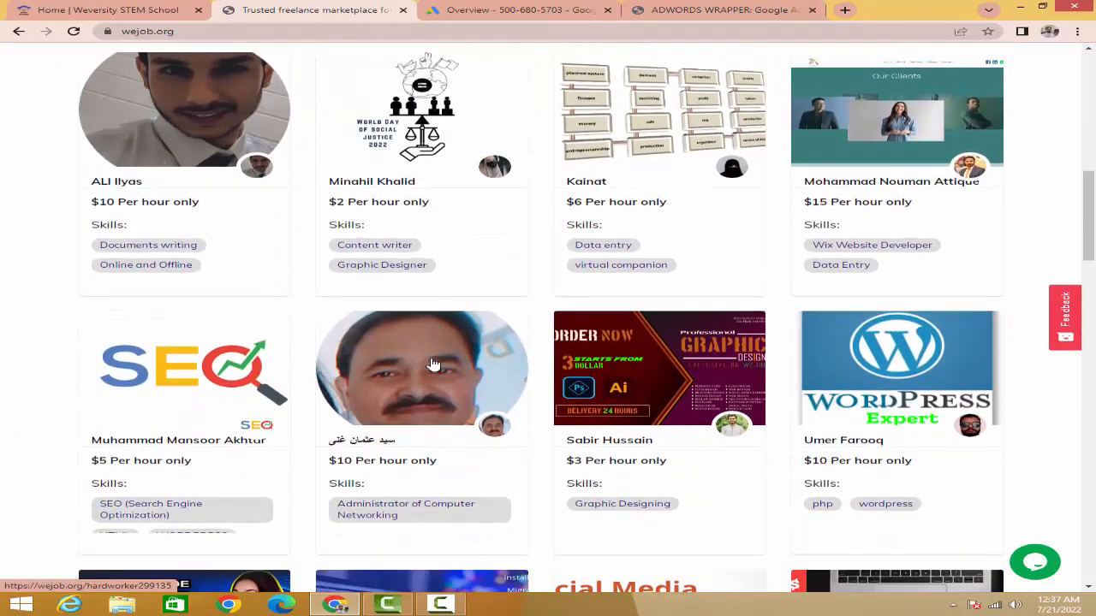
{"action": "scroll", "coordinate": [366, 325], "scroll_direction": "up", "scroll_amount": 4}
Step: Compare the Weversity STEM School home page with wejob.org, examining the contractors' skills and hourly rates
{"action": "left_click", "coordinate": [107, 12]}
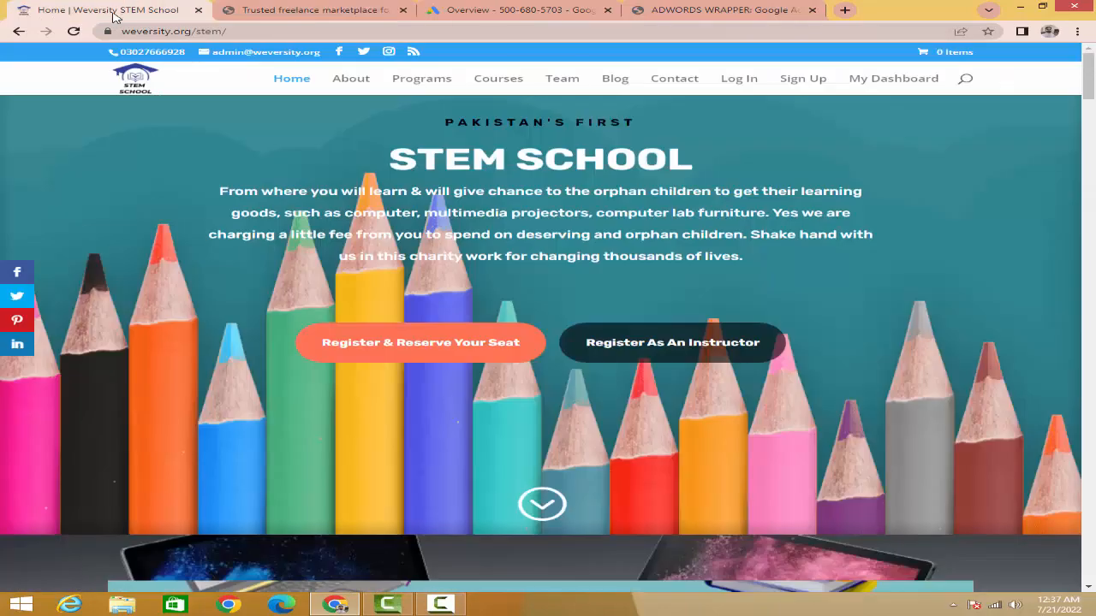
{"action": "left_click", "coordinate": [274, 14]}
{"action": "scroll", "coordinate": [571, 367], "scroll_direction": "down", "scroll_amount": 2}
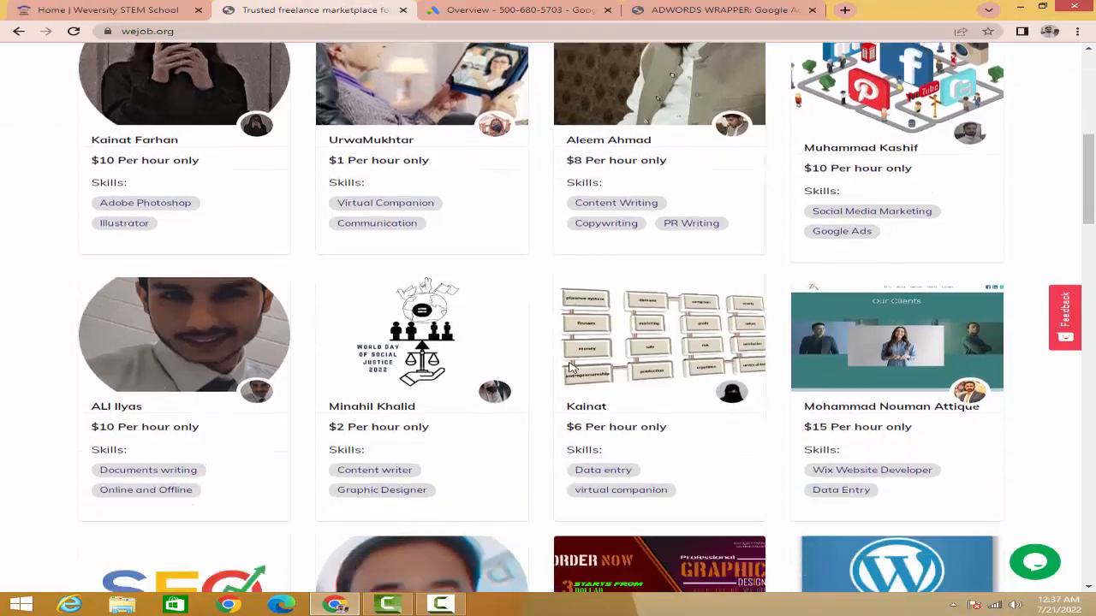
{"action": "scroll", "coordinate": [571, 366], "scroll_direction": "down", "scroll_amount": 2}
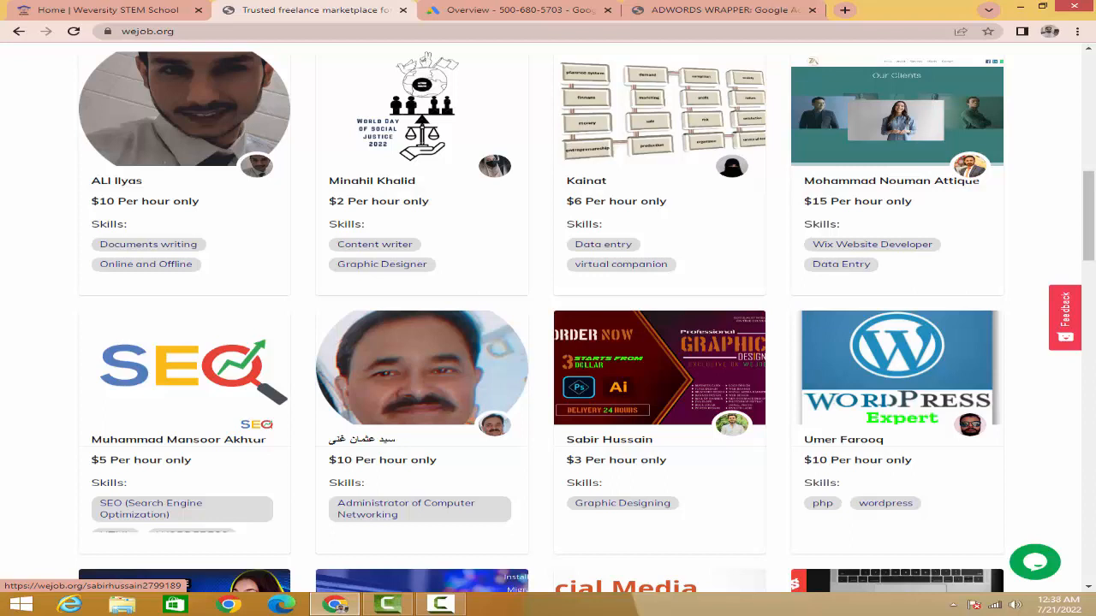
{"action": "scroll", "coordinate": [587, 363], "scroll_direction": "down", "scroll_amount": 2}
{"action": "scroll", "coordinate": [587, 365], "scroll_direction": "up", "scroll_amount": 1}
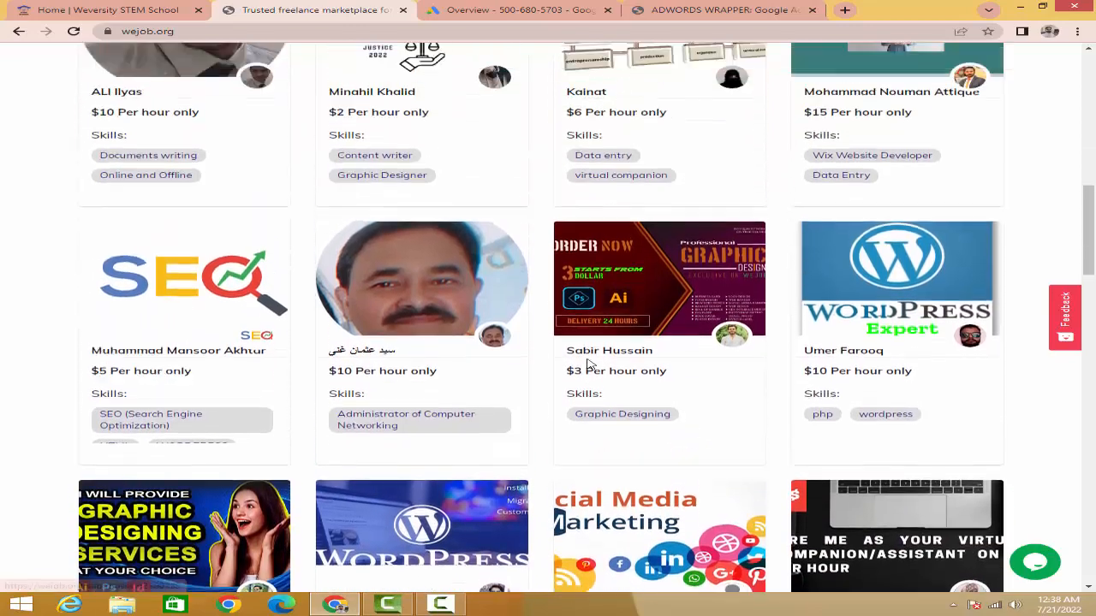
{"action": "scroll", "coordinate": [588, 364], "scroll_direction": "up", "scroll_amount": 9}
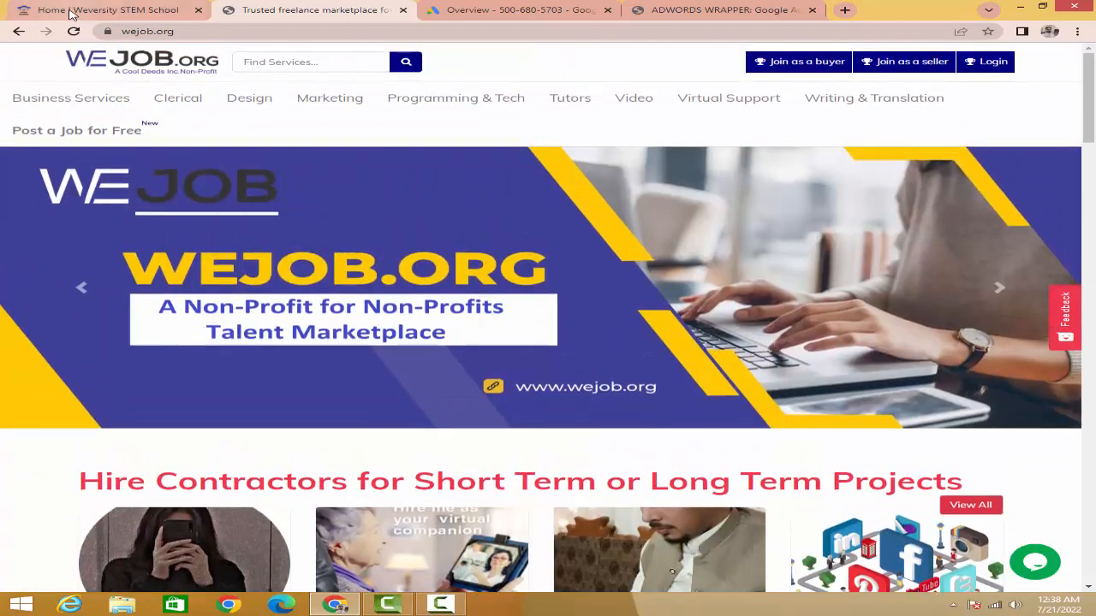
{"action": "left_click", "coordinate": [72, 12]}
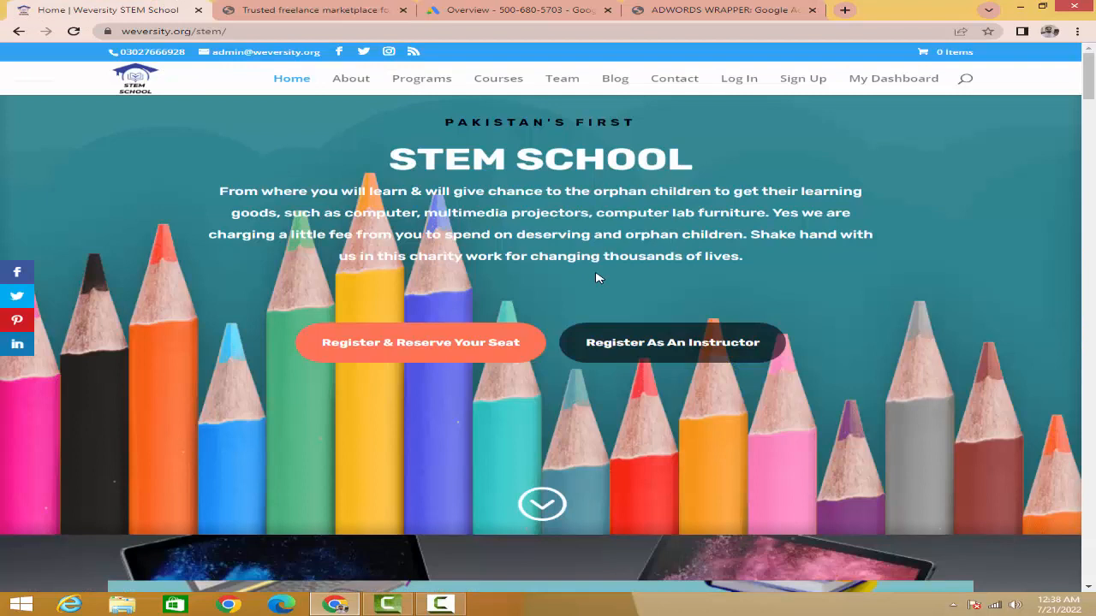